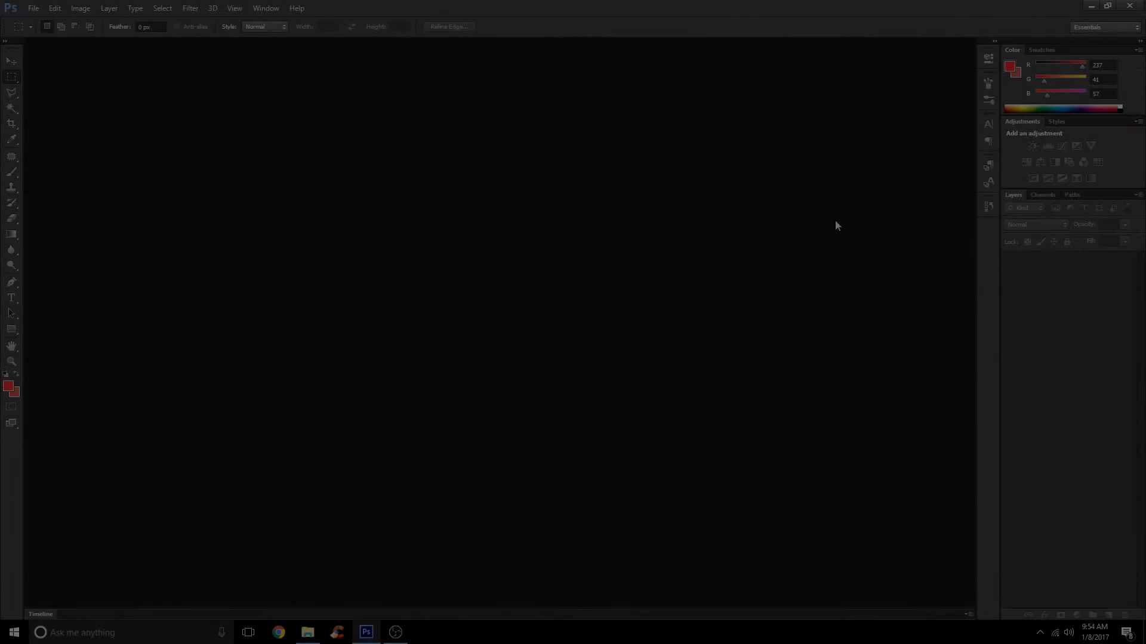
- Start a new document at 480 × 269 pixels in RGB Color, based on the thumbnail preset
{"action": "left_click", "coordinate": [33, 9]}
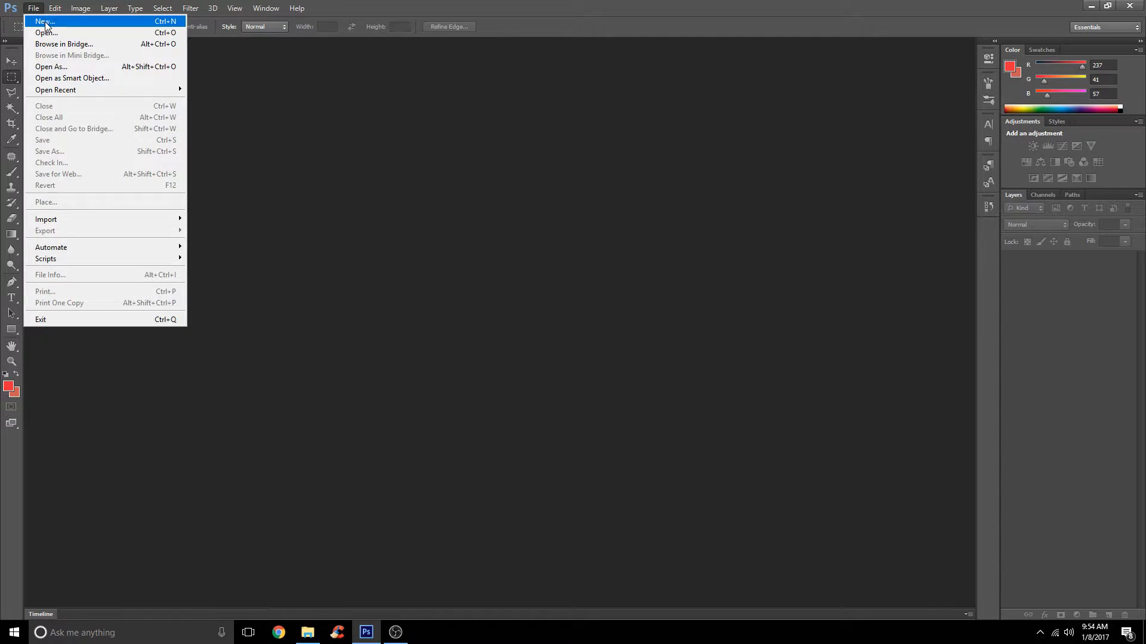
{"action": "left_click", "coordinate": [44, 22]}
{"action": "left_click", "coordinate": [414, 120]}
{"action": "left_click", "coordinate": [414, 120]}
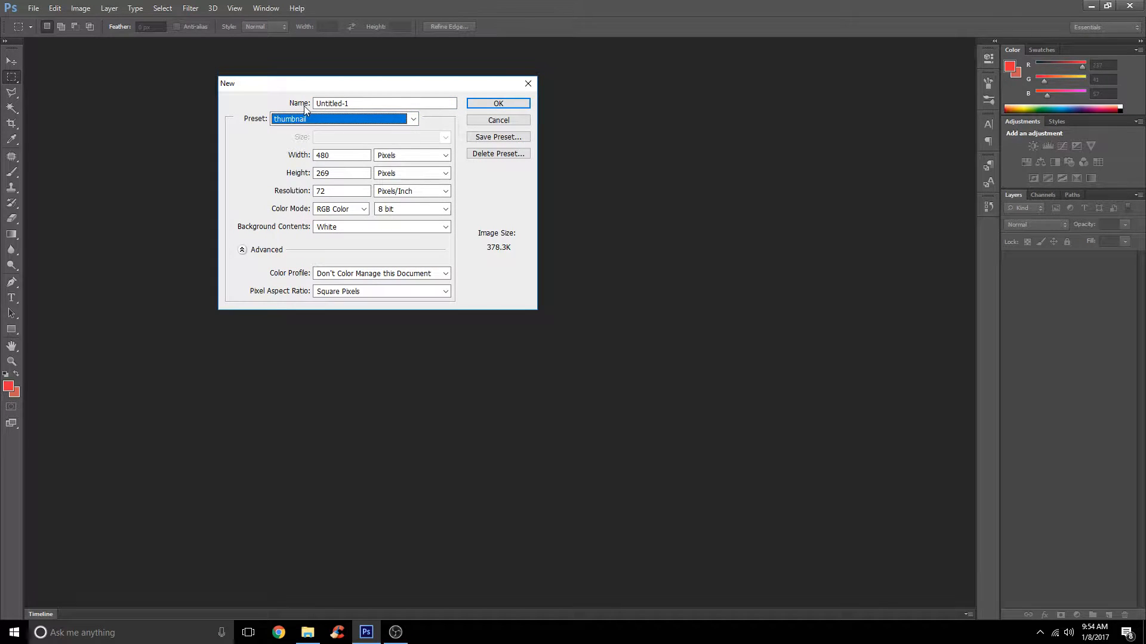
{"action": "left_click_drag", "start_coordinate": [352, 156], "coordinate": [225, 145]}
{"action": "left_click_drag", "start_coordinate": [331, 173], "coordinate": [256, 167]}
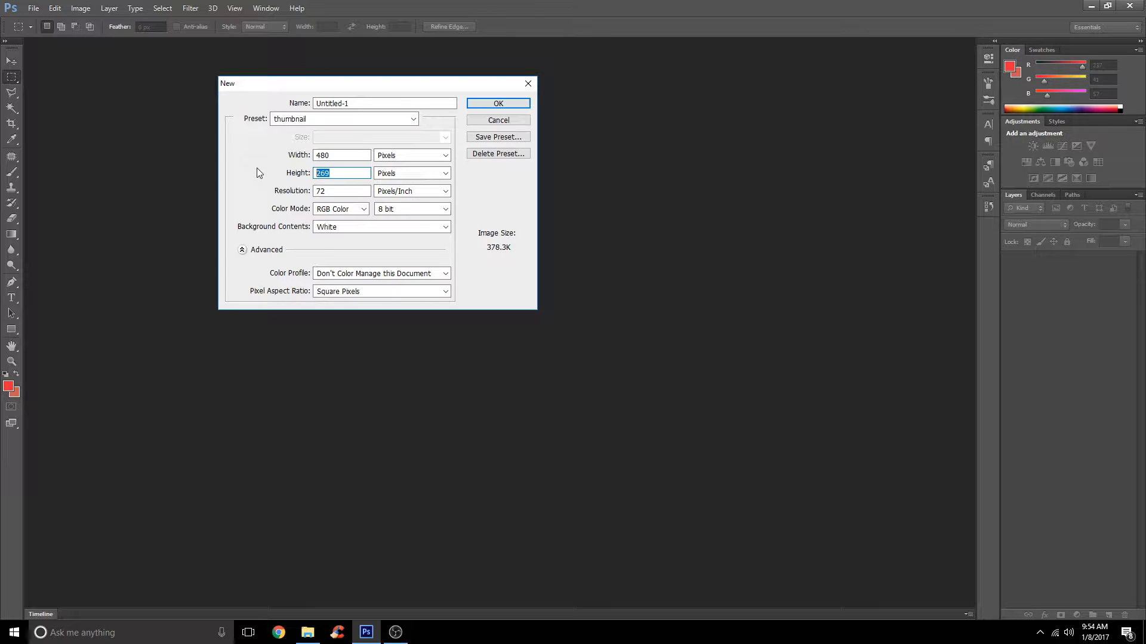
{"action": "left_click", "coordinate": [362, 209]}
{"action": "left_click", "coordinate": [361, 210]}
{"action": "left_click", "coordinate": [378, 228]}
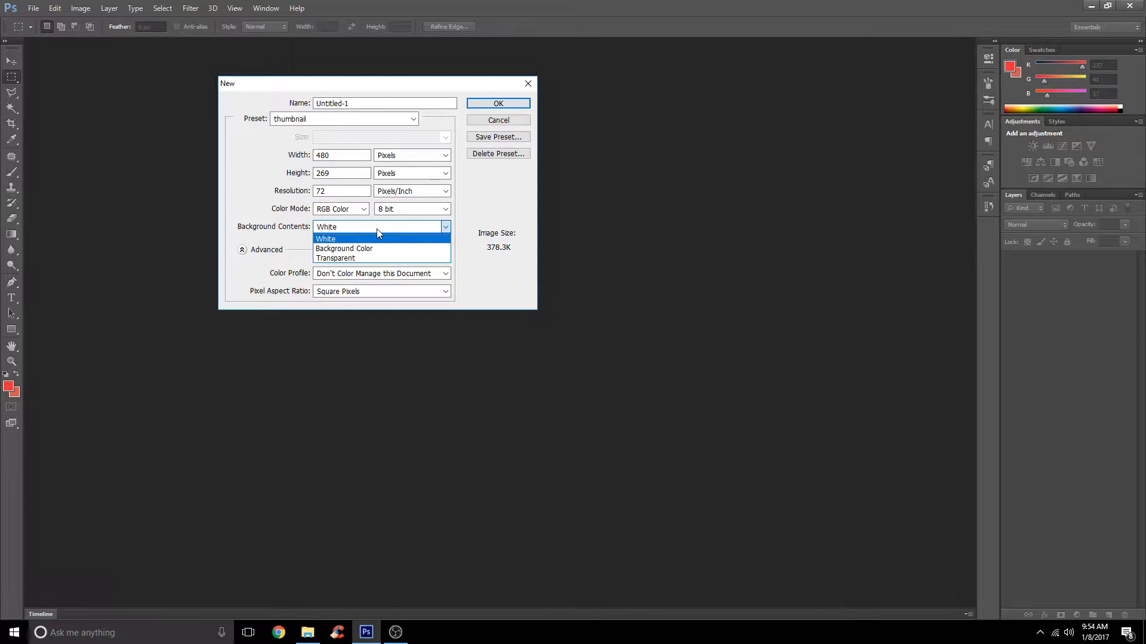
{"action": "left_click", "coordinate": [370, 258]}
{"action": "left_click", "coordinate": [364, 227]}
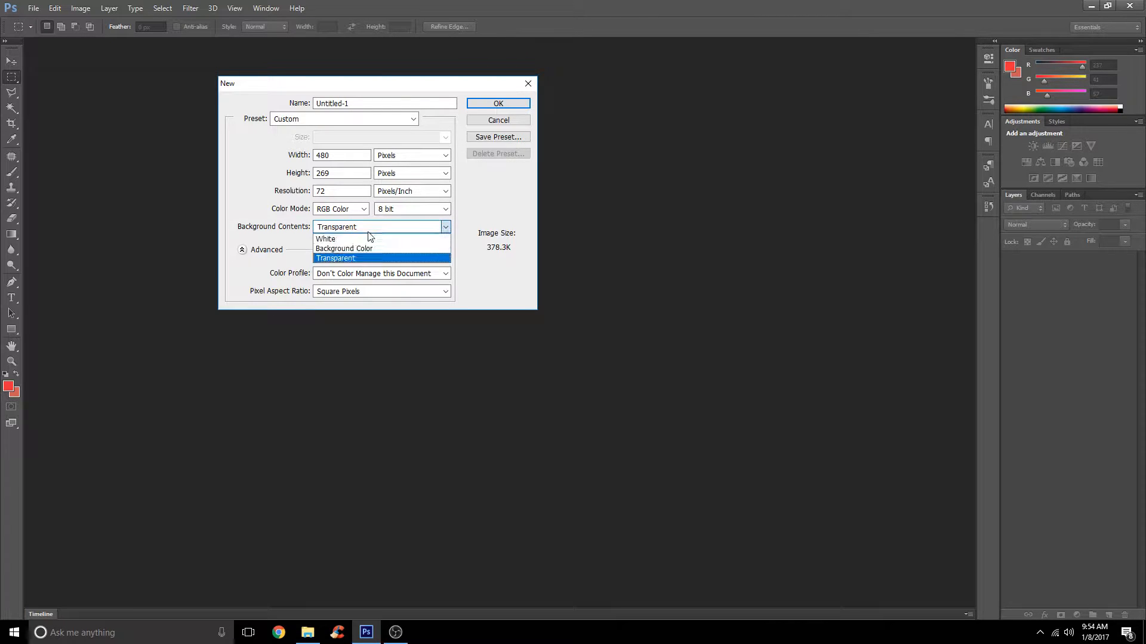
{"action": "left_click", "coordinate": [362, 239]}
- Apply the thumbnail preset with white background contents and create the document
{"action": "left_click", "coordinate": [359, 119]}
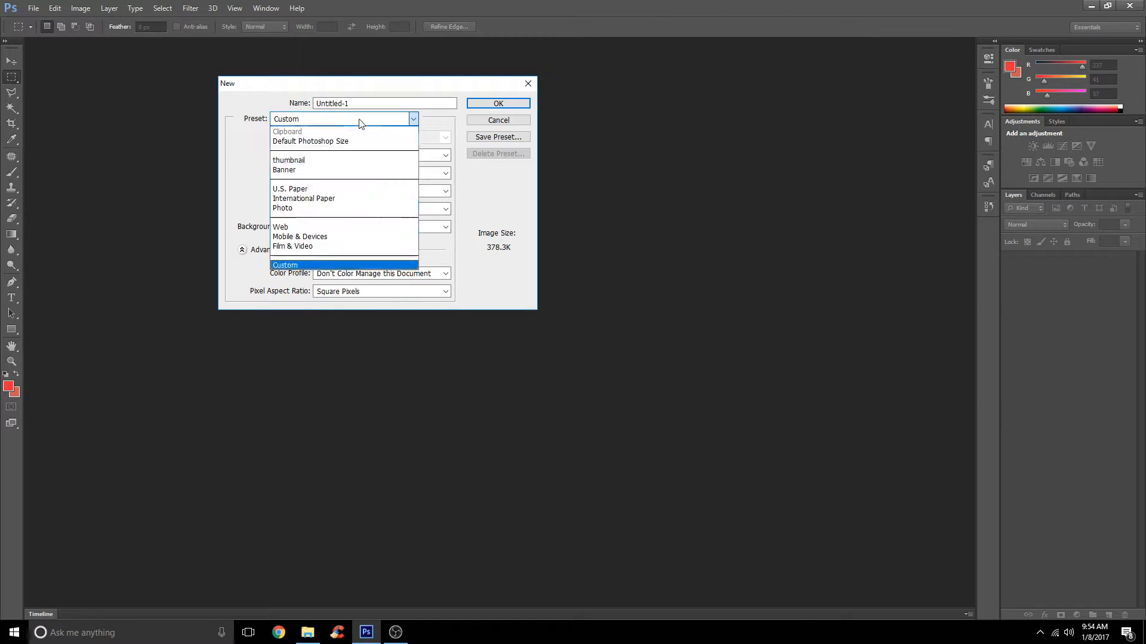
{"action": "left_click", "coordinate": [318, 162]}
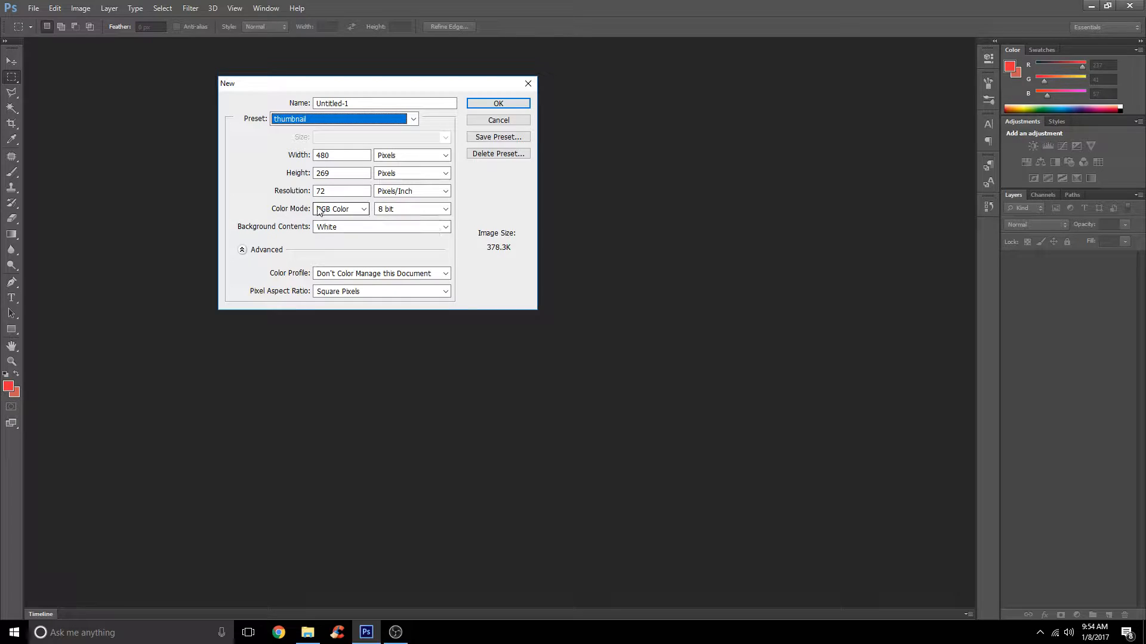
{"action": "left_click", "coordinate": [487, 105]}
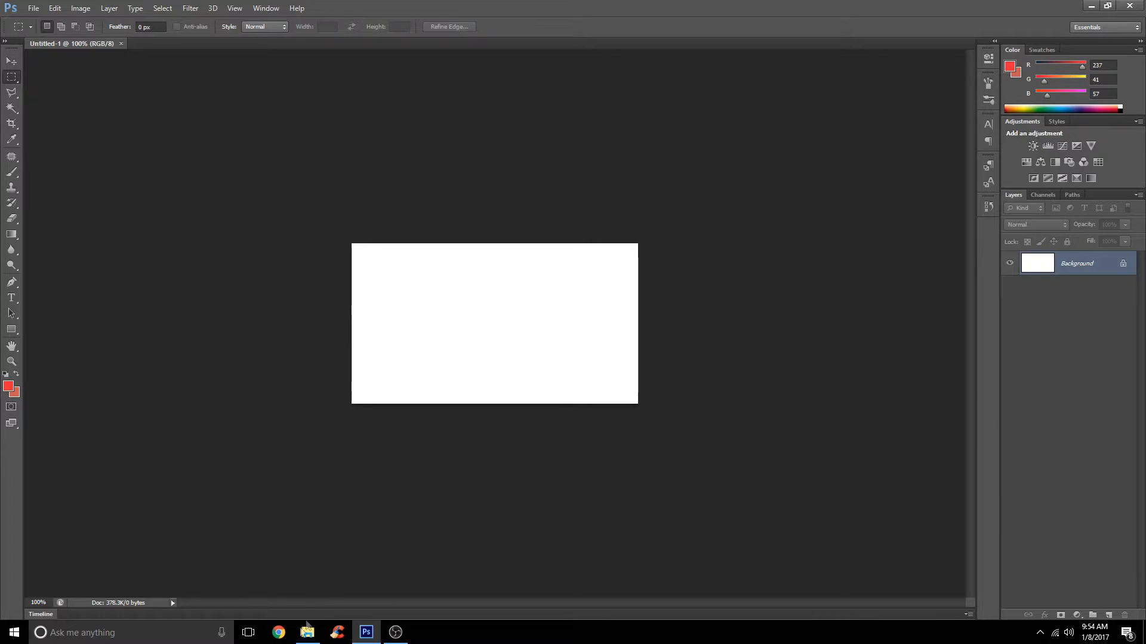
- Switch to Chrome, search for "shades of orange" and look through the colour codes in the Wikipedia article
{"action": "left_click", "coordinate": [289, 638]}
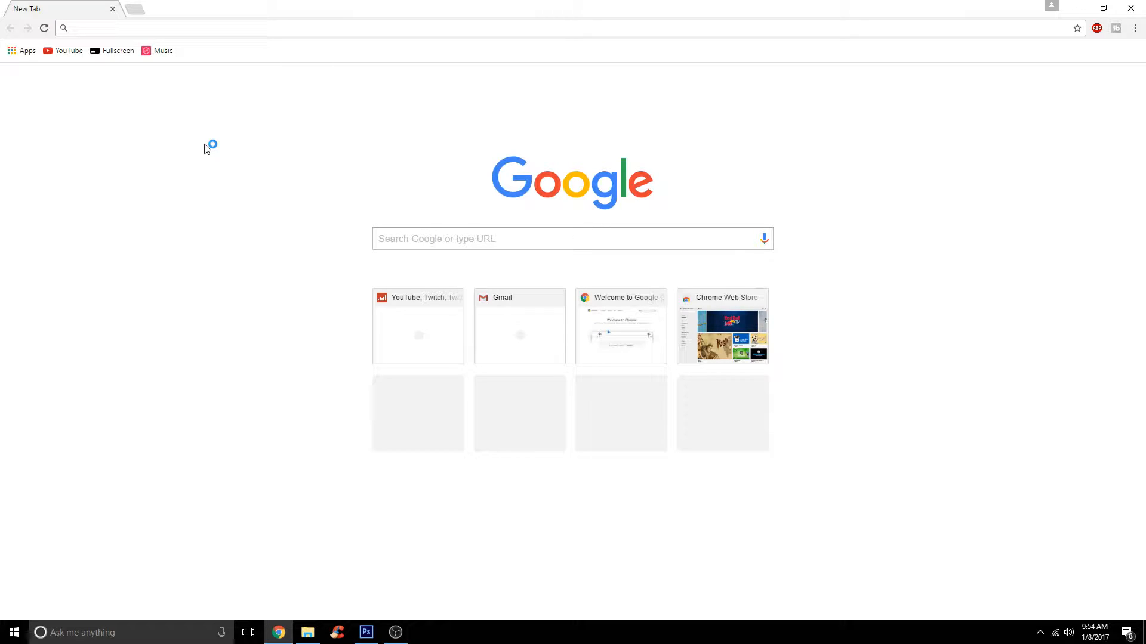
{"action": "type", "text": "shades of orange"}
{"action": "key", "text": "Return"}
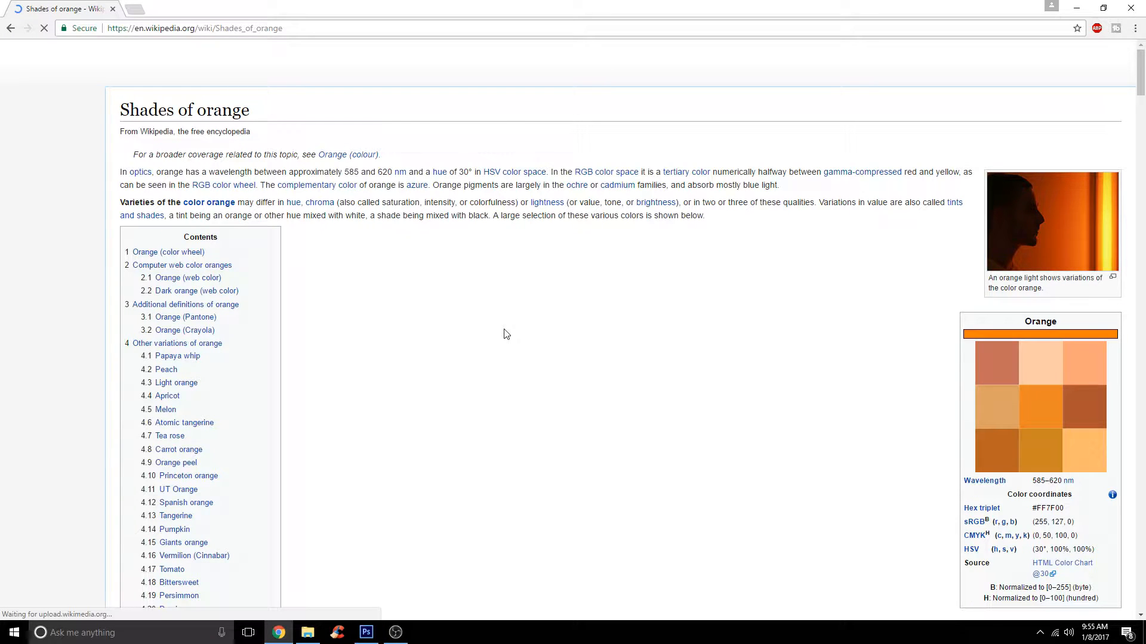
{"action": "scroll", "coordinate": [991, 260], "scroll_direction": "down", "scroll_amount": 12}
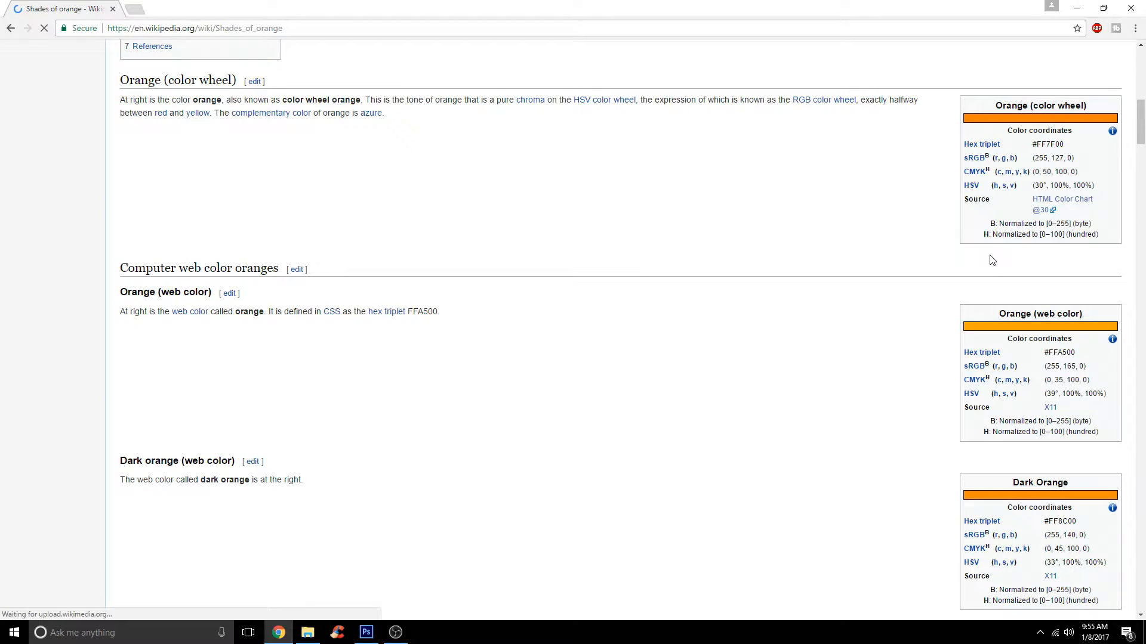
- Switch back to Photoshop and set the foreground colour to web orange, ffa500
{"action": "key", "text": "alt+Tab"}
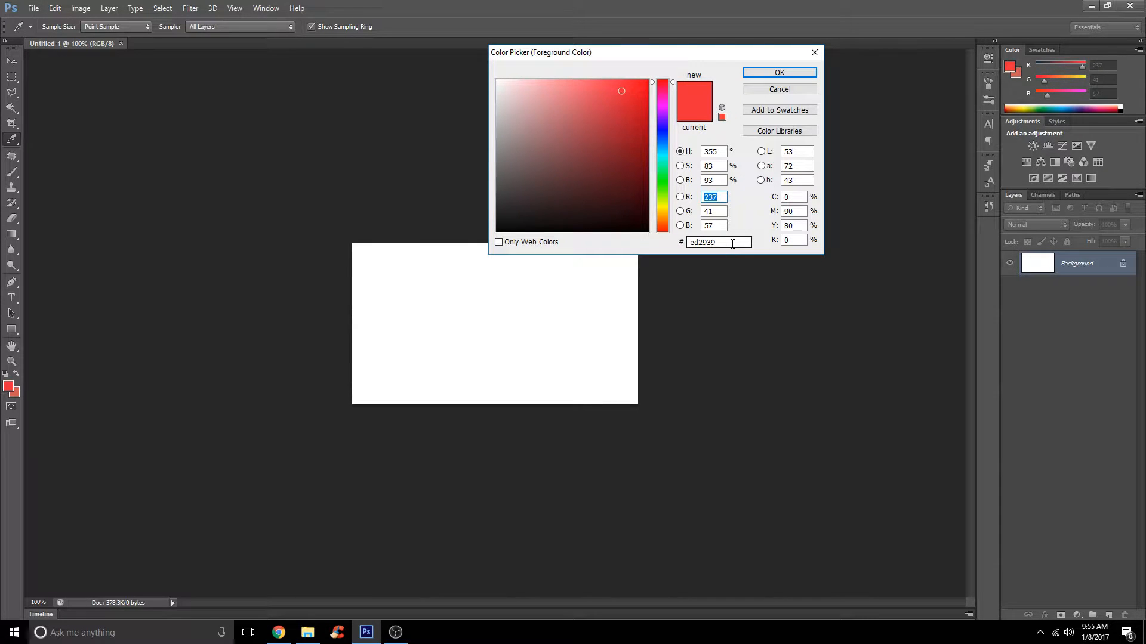
{"action": "double_click", "coordinate": [732, 244]}
{"action": "type", "text": "ffa"}
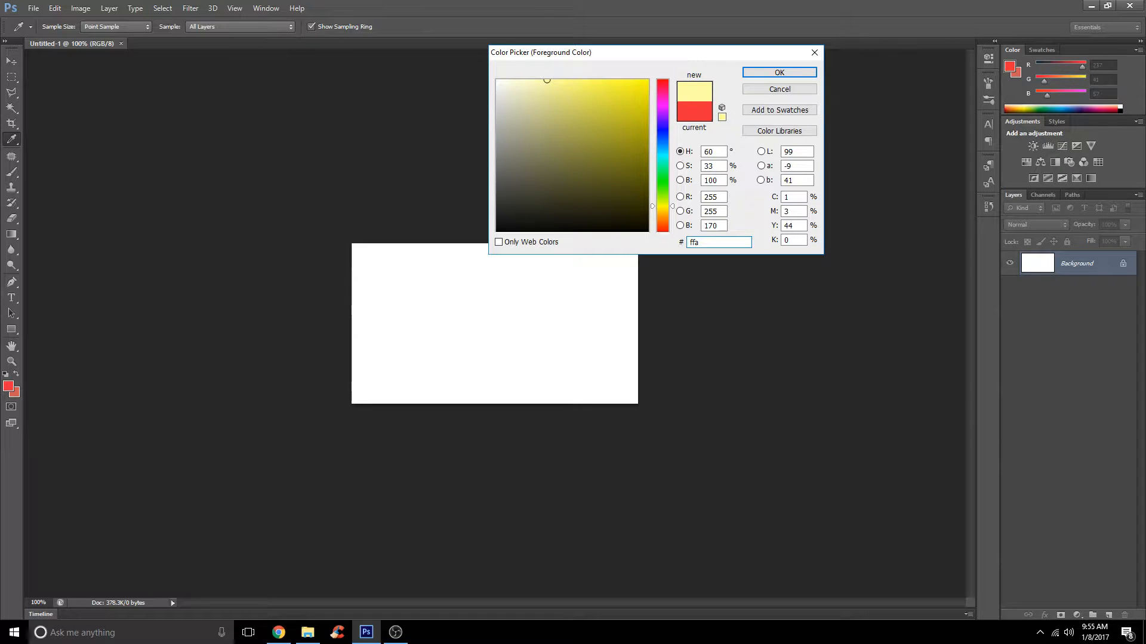
- Look up Atomic Tangerine in the Wikipedia article in Chrome, and set Photoshop's background colour to ff9966
{"action": "key", "text": "alt+Tab"}
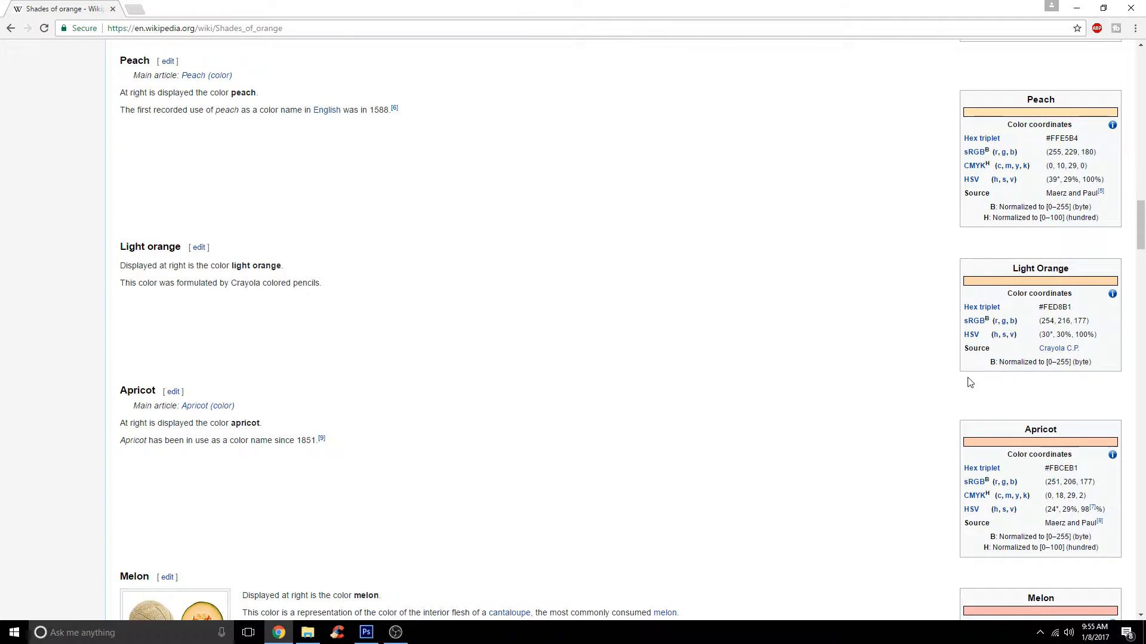
{"action": "scroll", "coordinate": [969, 382], "scroll_direction": "down", "scroll_amount": 6}
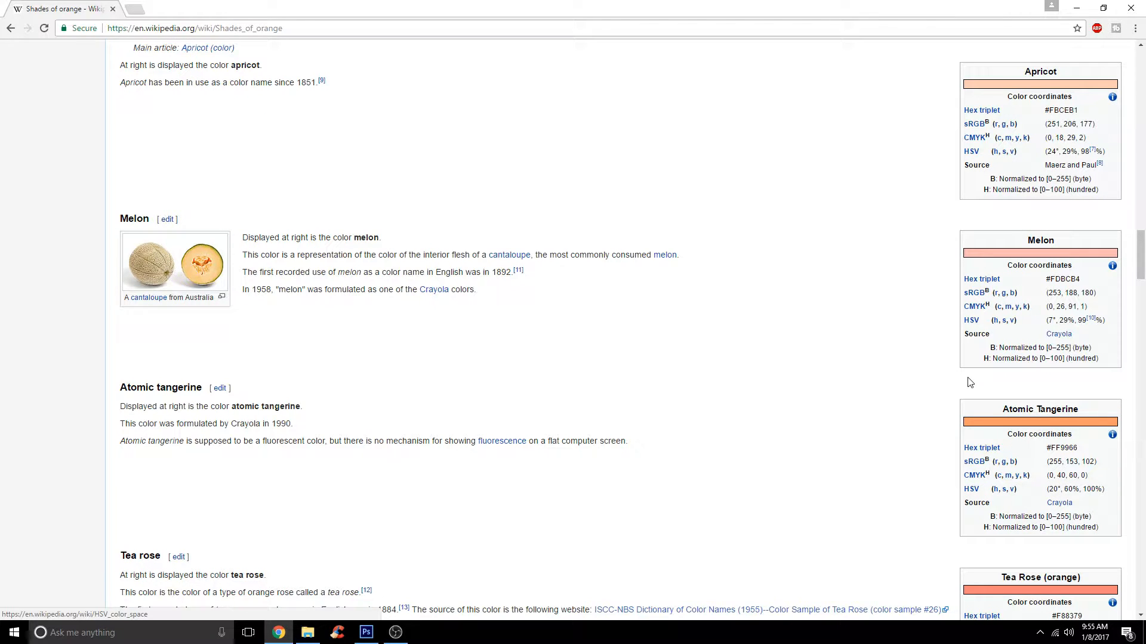
{"action": "key", "text": "alt+Tab"}
{"action": "left_click", "coordinate": [16, 394]}
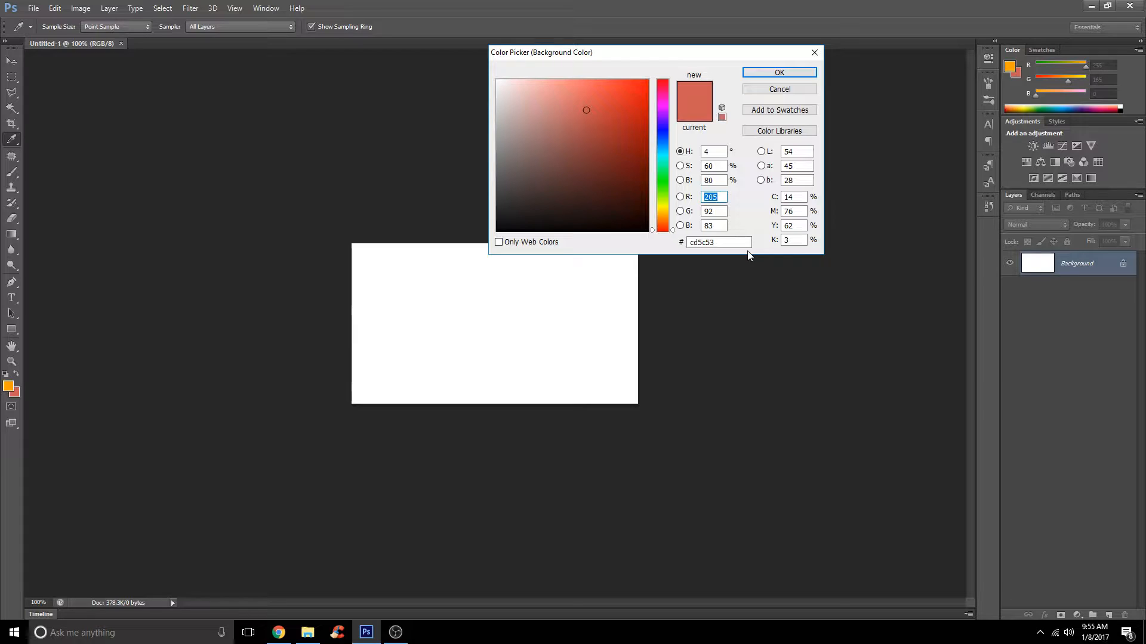
{"action": "key", "text": "Return"}
- Try foreground-to-background linear gradients across the canvas in several directions and lengths
{"action": "key", "text": "m"}
{"action": "key", "text": "g"}
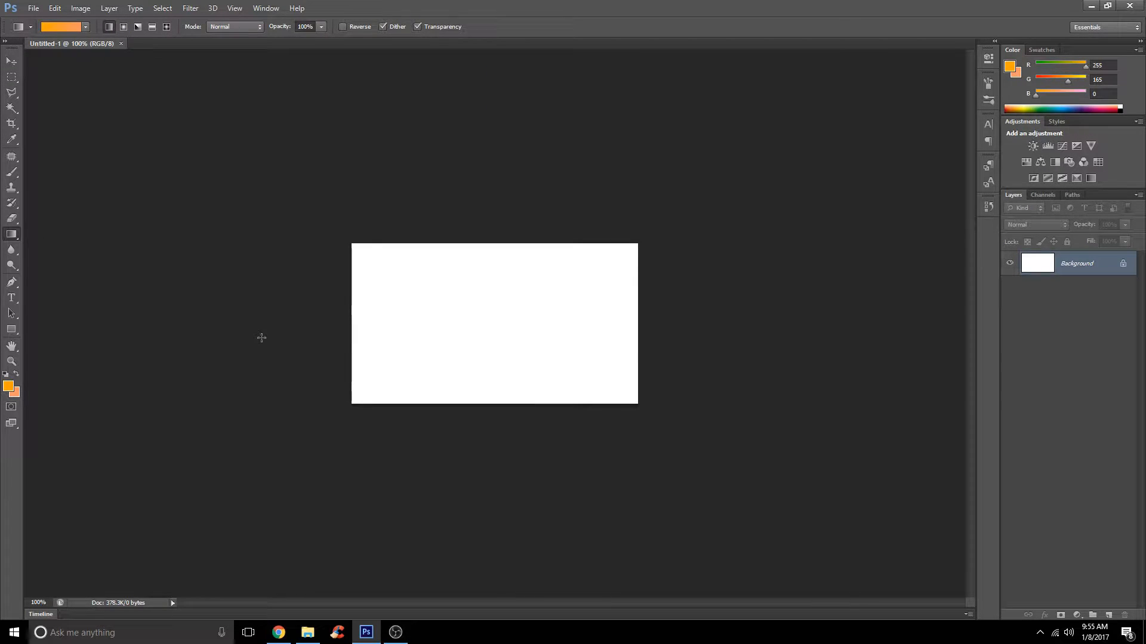
{"action": "left_click_drag", "start_coordinate": [261, 338], "coordinate": [768, 274]}
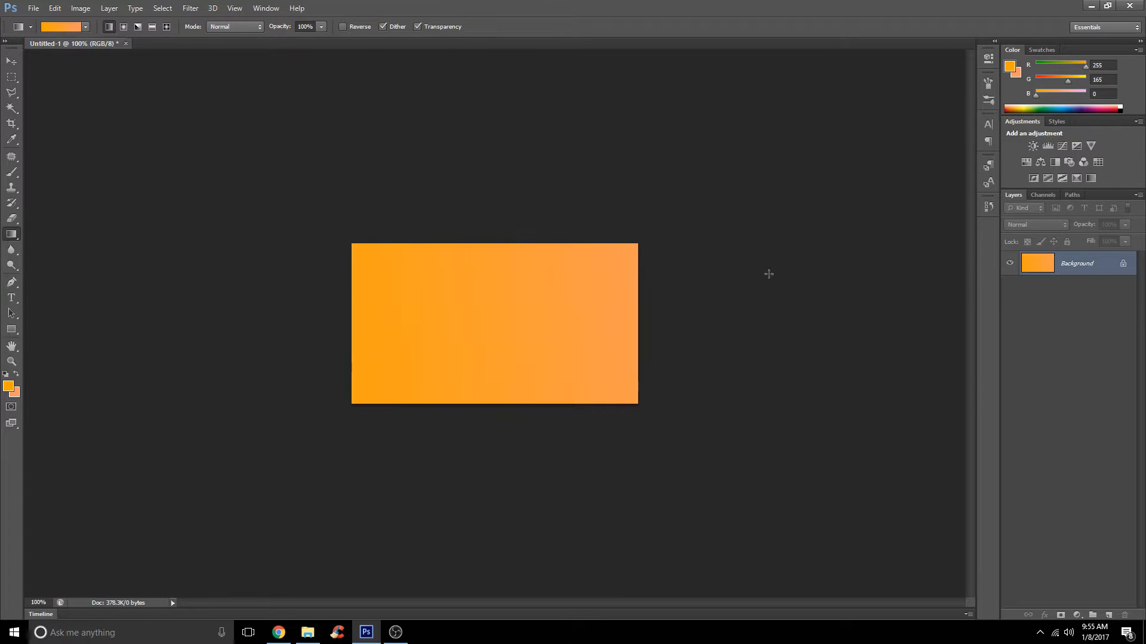
{"action": "left_click_drag", "start_coordinate": [476, 352], "coordinate": [764, 263]}
{"action": "left_click_drag", "start_coordinate": [763, 263], "coordinate": [573, 304]}
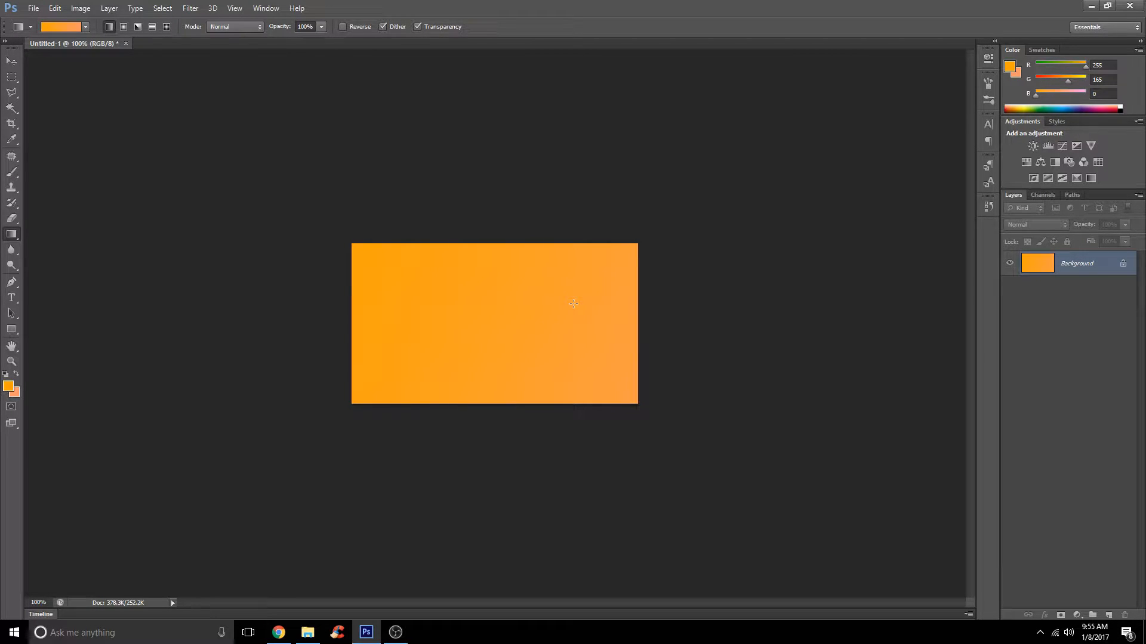
{"action": "left_click_drag", "start_coordinate": [493, 328], "coordinate": [765, 175]}
{"action": "left_click_drag", "start_coordinate": [339, 309], "coordinate": [657, 135]}
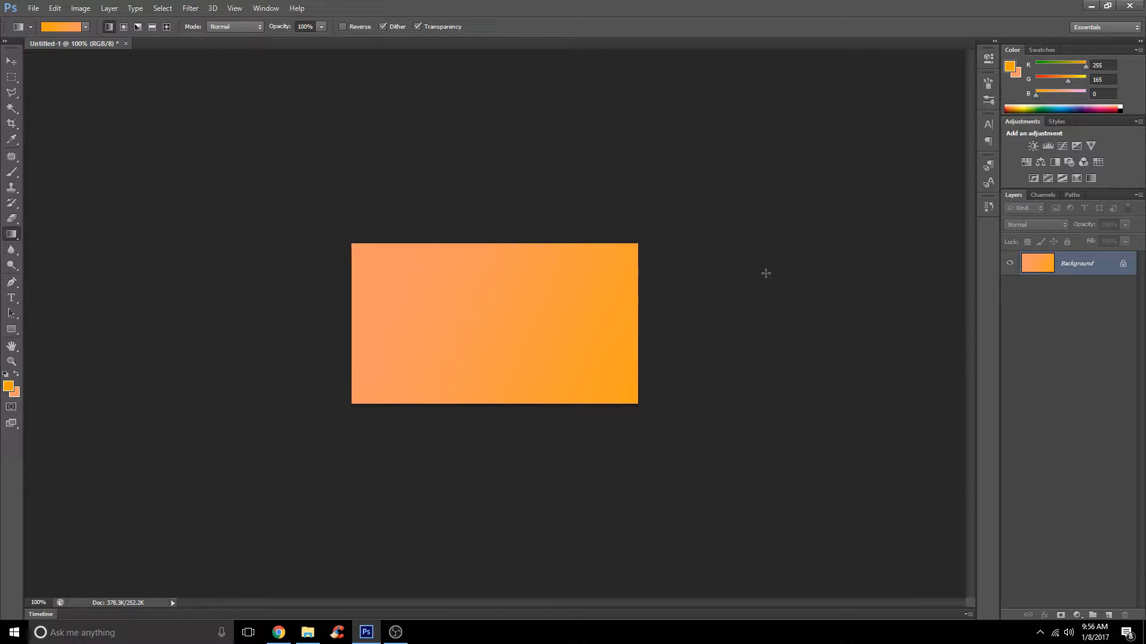
{"action": "left_click_drag", "start_coordinate": [567, 358], "coordinate": [436, 169]}
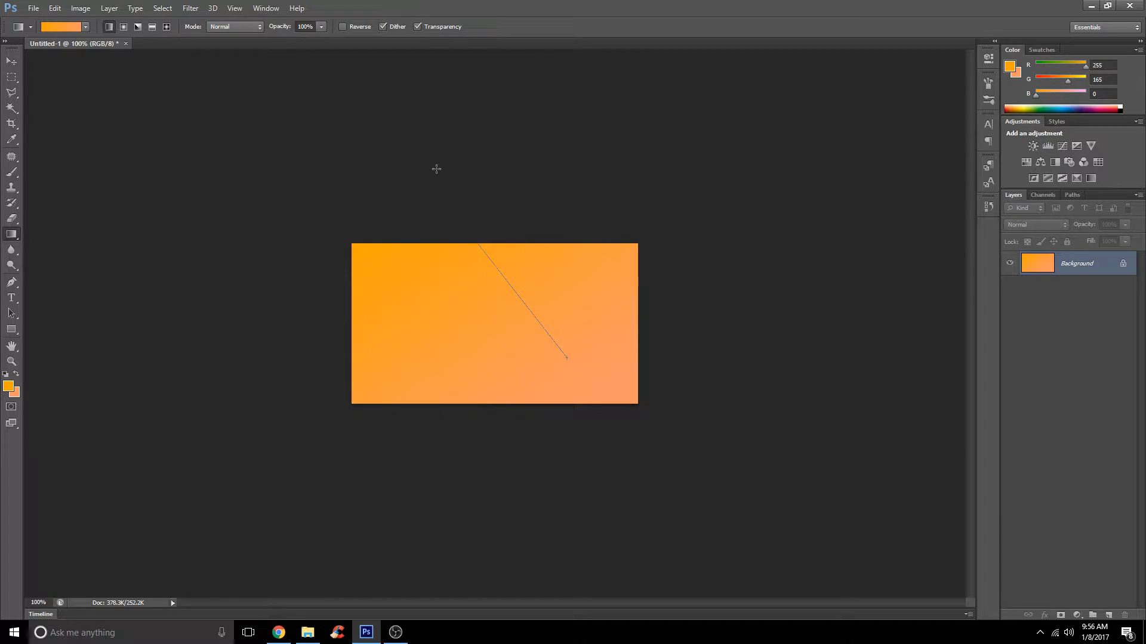
{"action": "left_click_drag", "start_coordinate": [436, 168], "coordinate": [760, 235]}
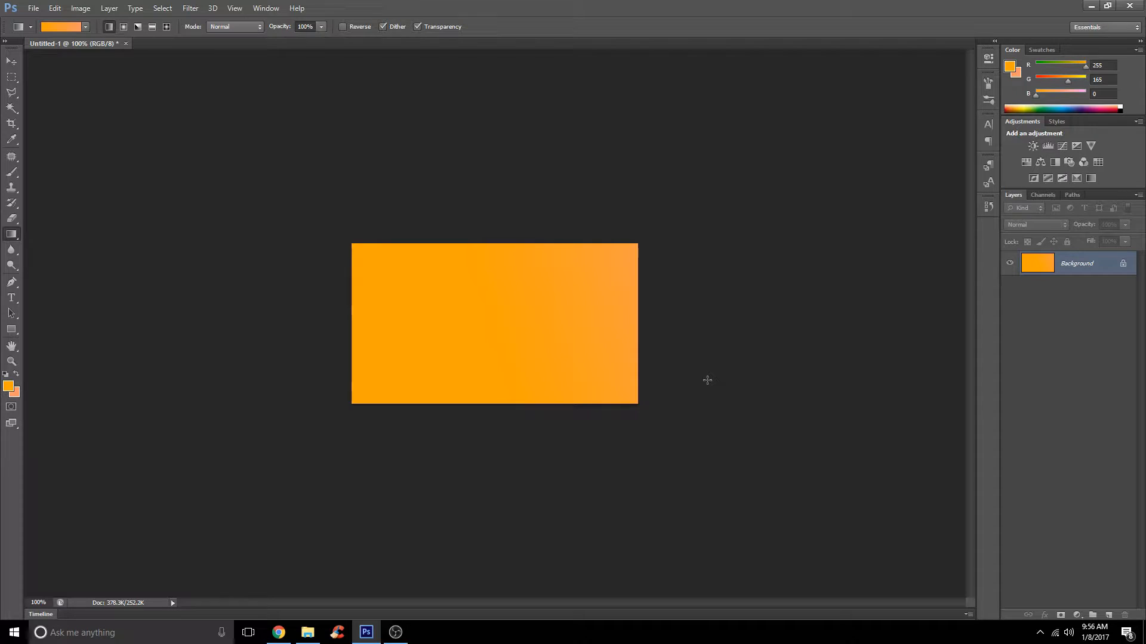
- Choose a more saturated orange background colour and try the linear gradient across the canvas again
{"action": "left_click", "coordinate": [17, 394]}
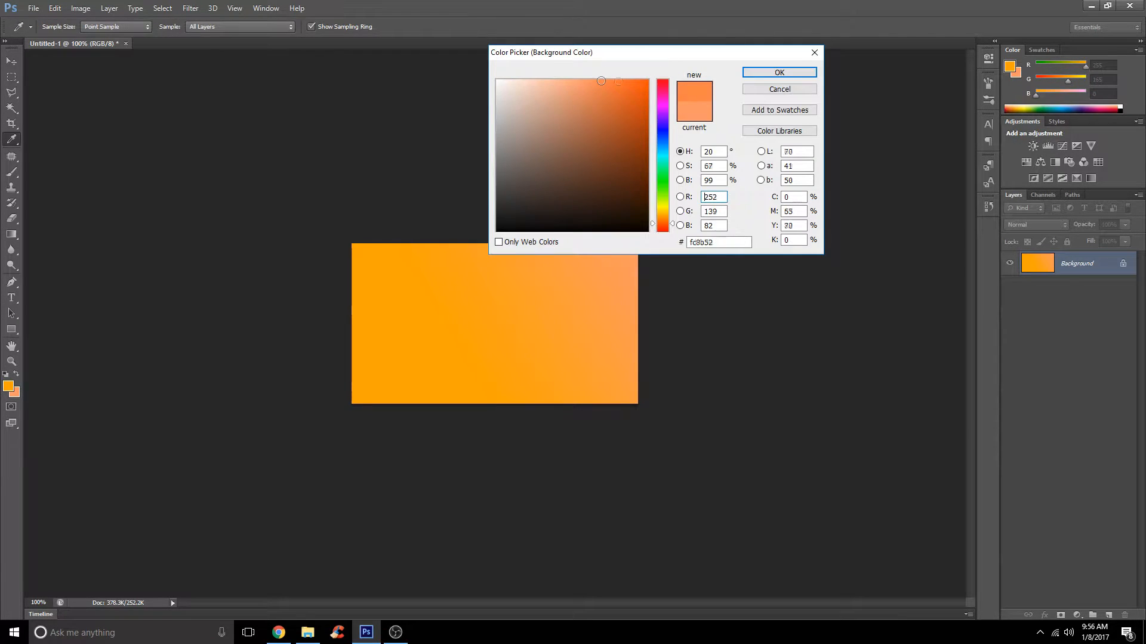
{"action": "left_click", "coordinate": [621, 83]}
{"action": "key", "text": "Return"}
{"action": "left_click_drag", "start_coordinate": [304, 376], "coordinate": [716, 259]}
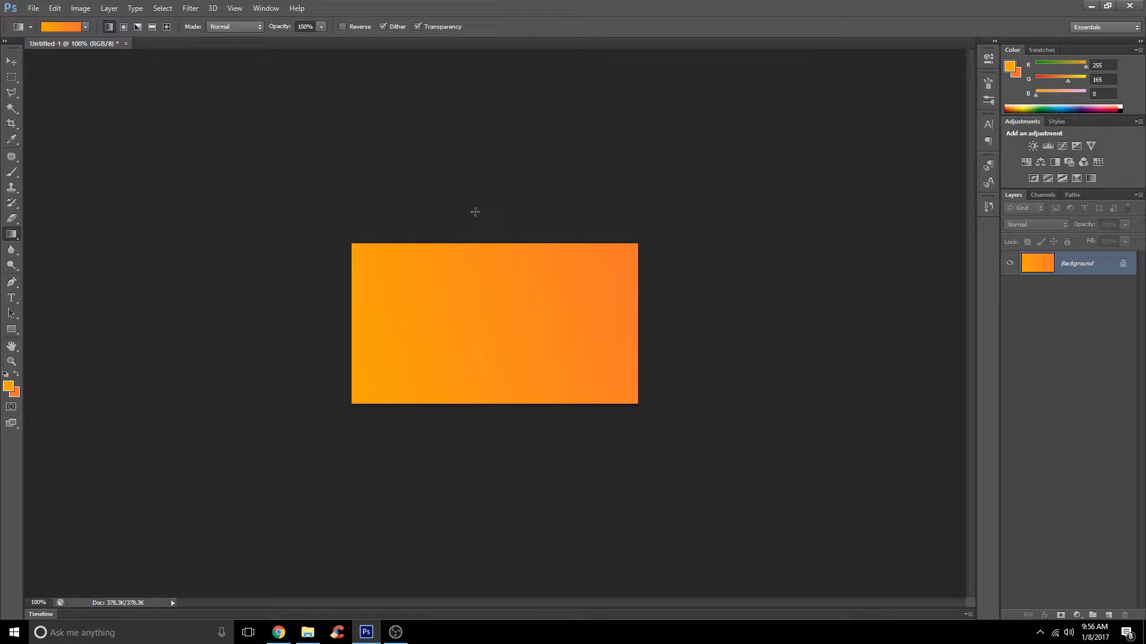
{"action": "left_click_drag", "start_coordinate": [417, 424], "coordinate": [637, 237]}
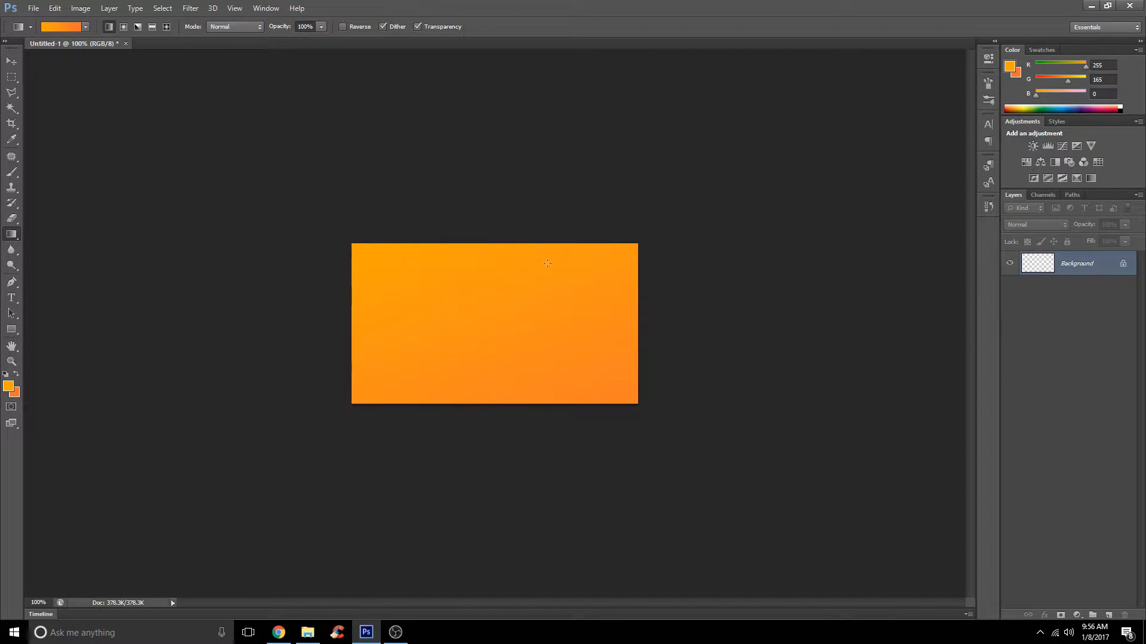
{"action": "key", "text": "ctrl+z"}
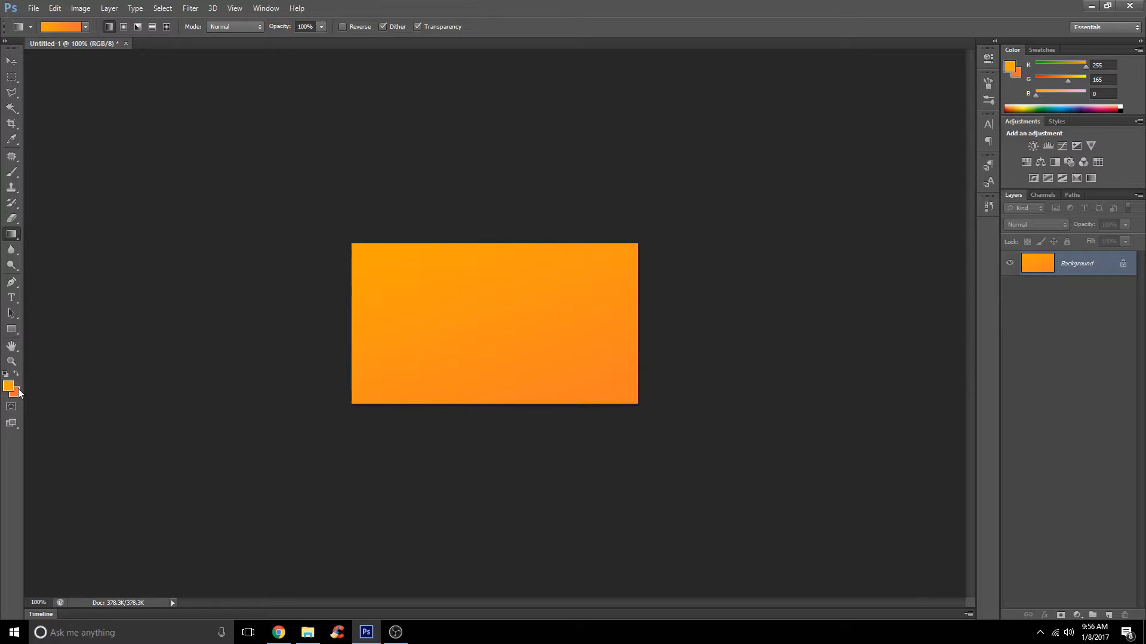
- Set the background colour to f69869 and the foreground colour to the lighter orange ffbf5b
{"action": "left_click", "coordinate": [14, 392]}
{"action": "left_click_drag", "start_coordinate": [602, 84], "coordinate": [583, 84]}
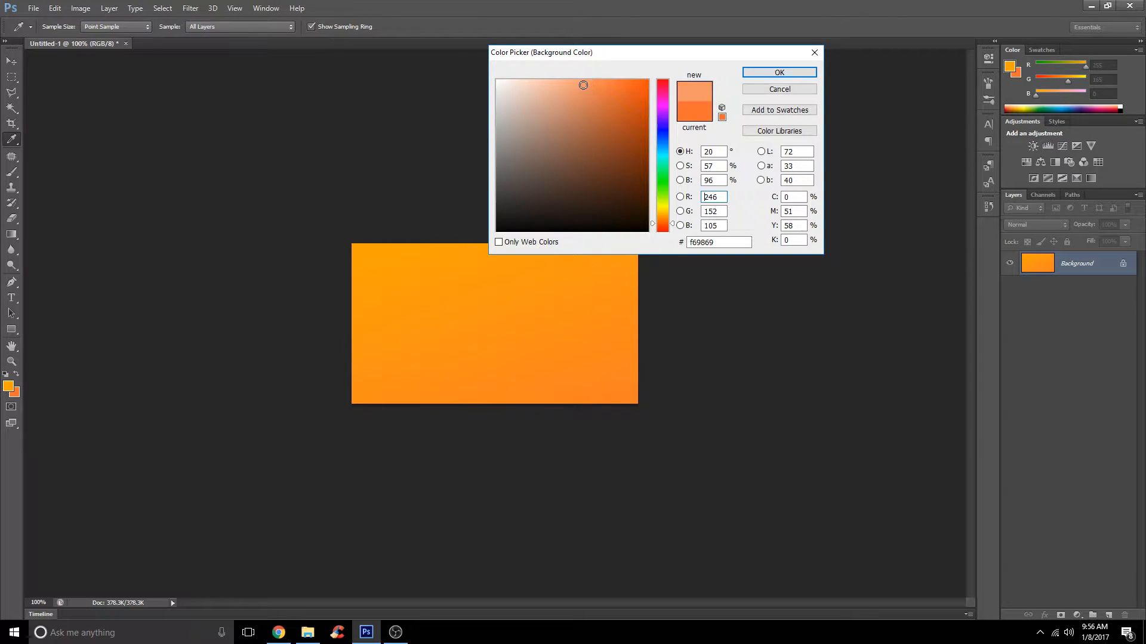
{"action": "left_click", "coordinate": [779, 72]}
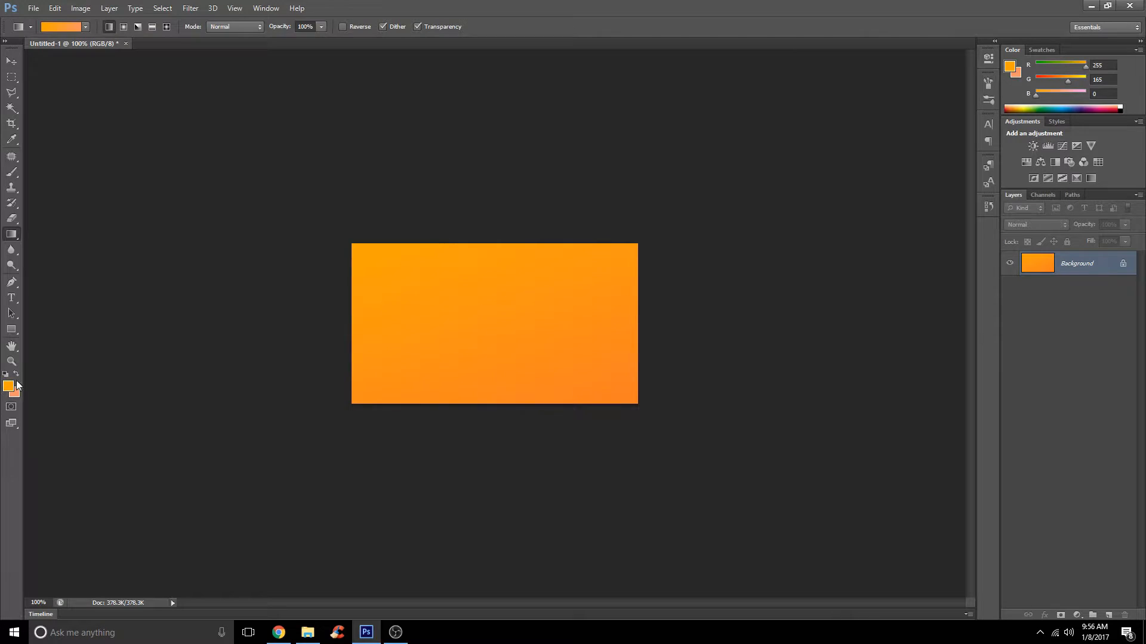
{"action": "left_click", "coordinate": [8, 386]}
{"action": "left_click_drag", "start_coordinate": [667, 87], "coordinate": [671, 216]}
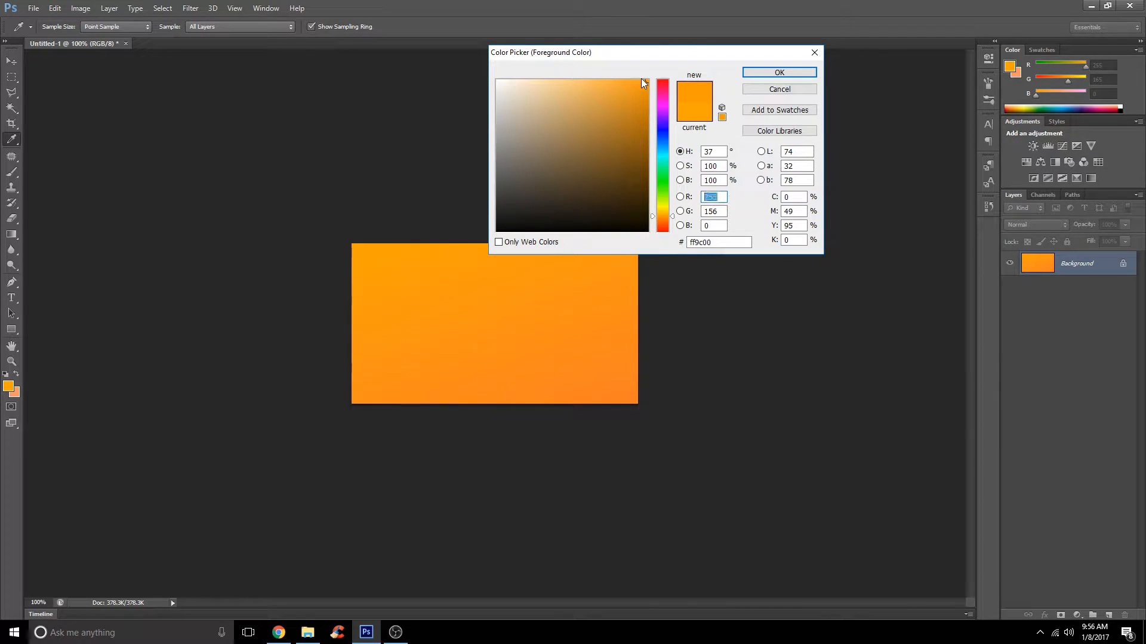
{"action": "left_click_drag", "start_coordinate": [644, 80], "coordinate": [594, 80]}
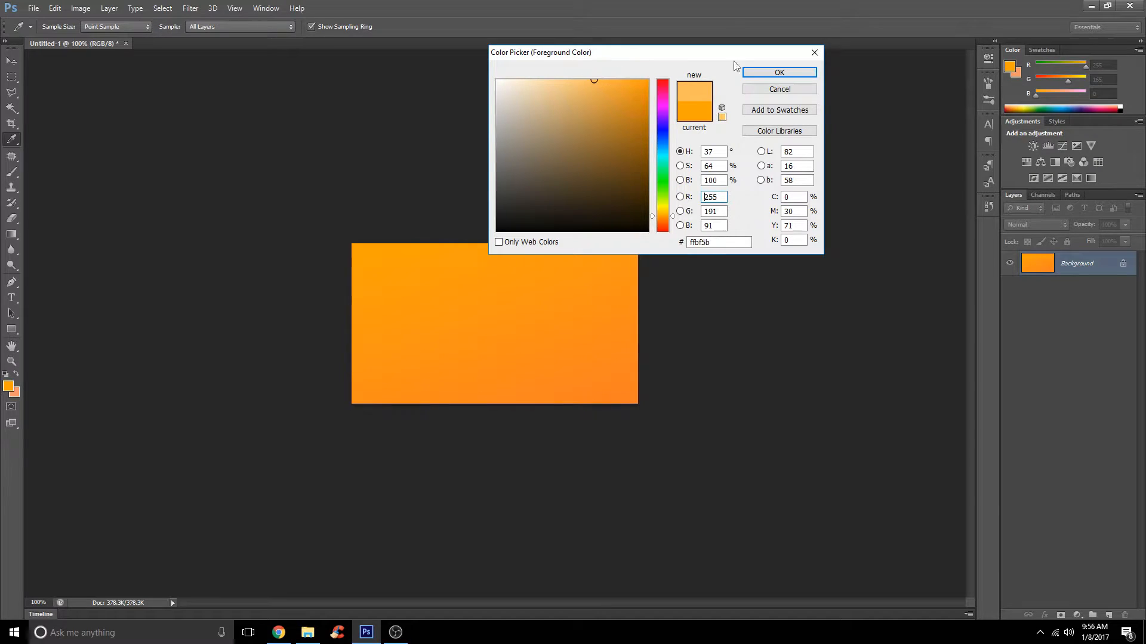
{"action": "left_click", "coordinate": [755, 74]}
- Fill the canvas with a linear gradient from its lower left edge to beyond its upper right edge, and select the Move tool
{"action": "key", "text": "g"}
{"action": "left_click_drag", "start_coordinate": [350, 371], "coordinate": [690, 263]}
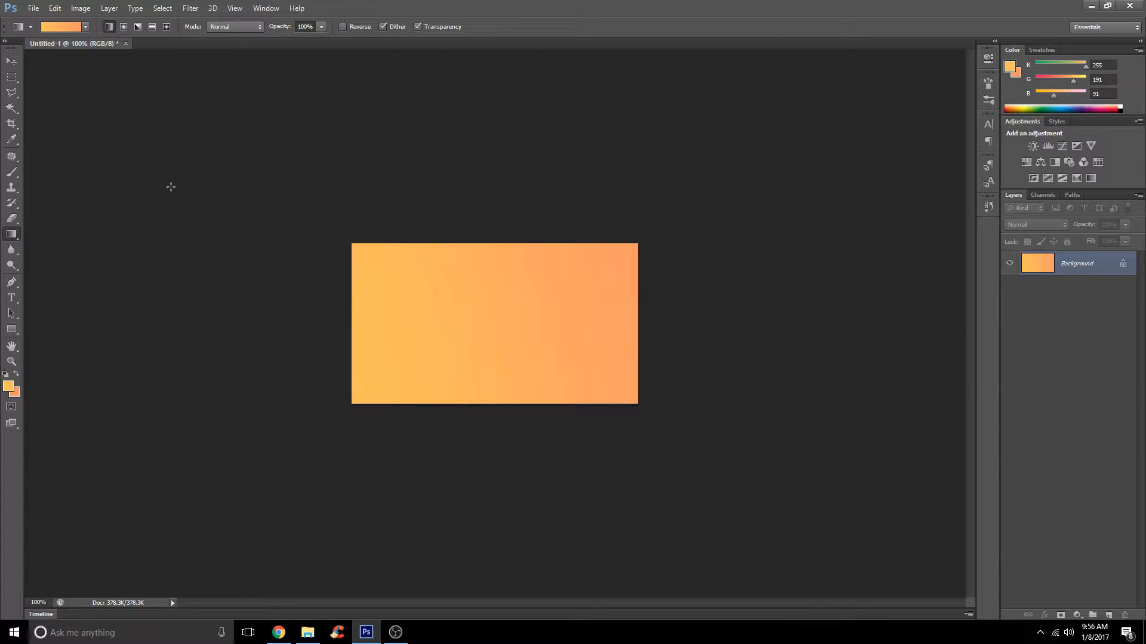
{"action": "left_click", "coordinate": [11, 59]}
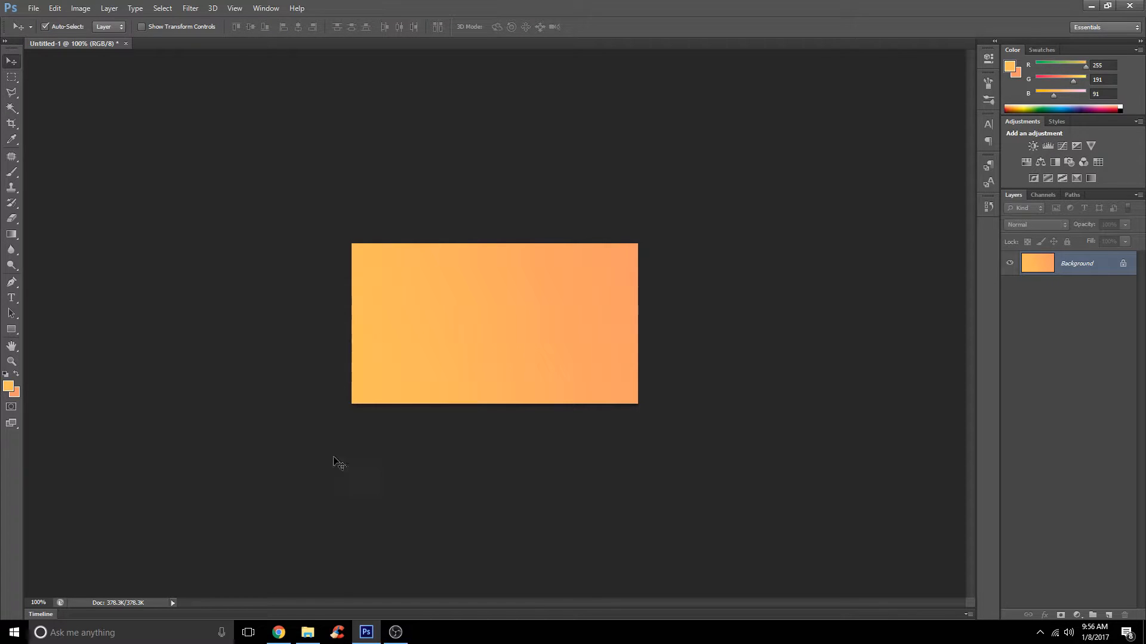
- Browse for an image to open in the Screenshots folder inside The Sims 4 documents folder
{"action": "left_click", "coordinate": [34, 8]}
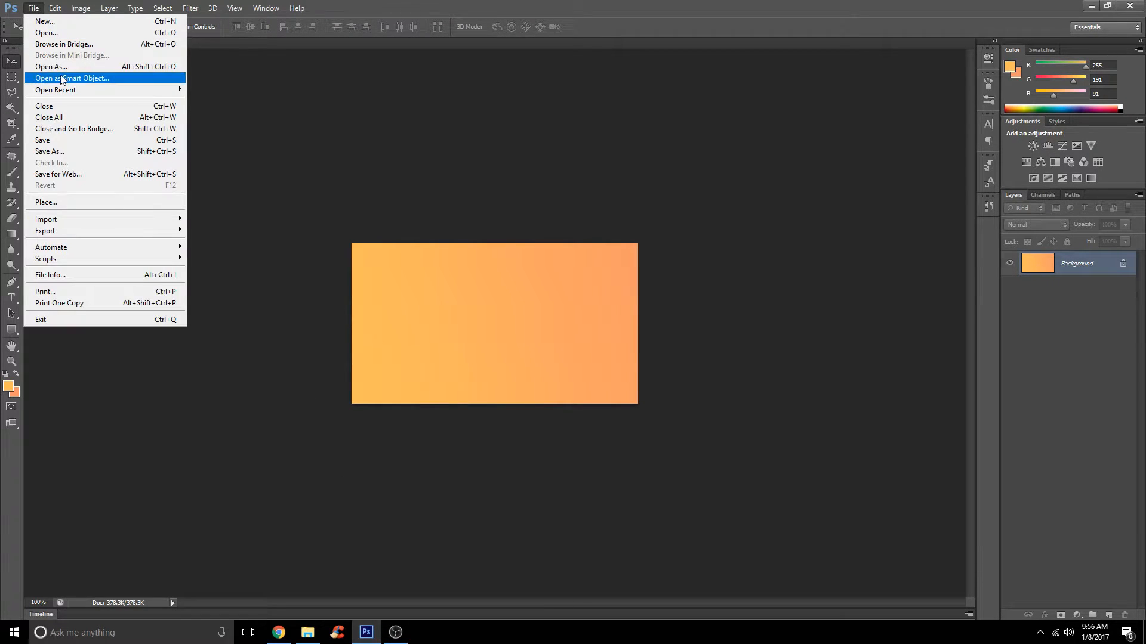
{"action": "left_click", "coordinate": [72, 34]}
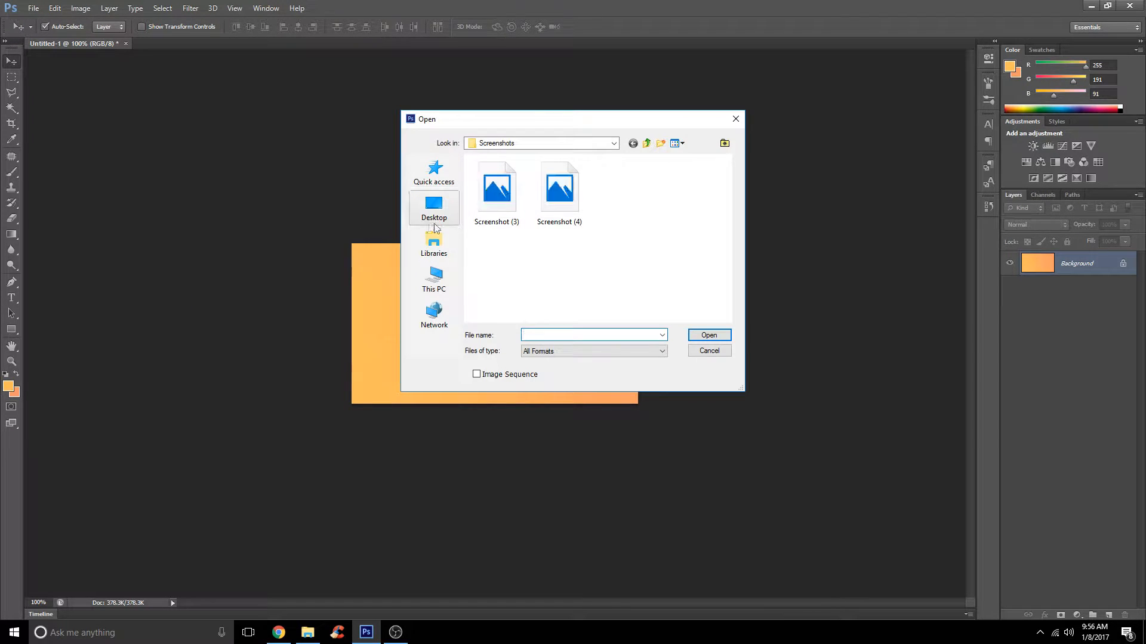
{"action": "left_click", "coordinate": [437, 183]}
{"action": "left_click", "coordinate": [435, 210]}
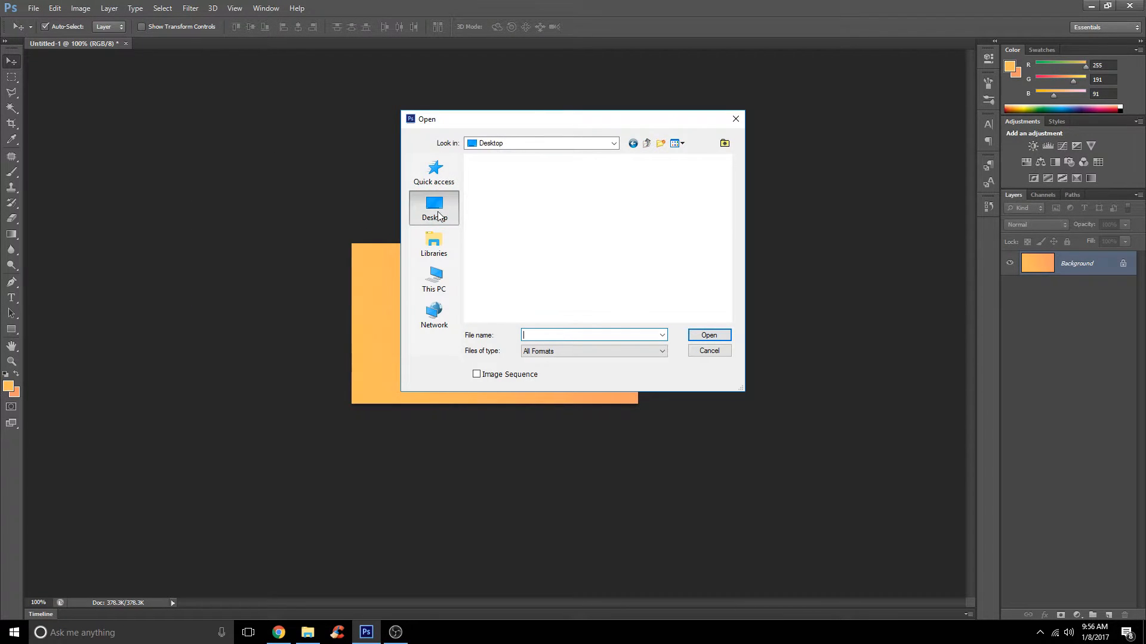
{"action": "left_click", "coordinate": [435, 173]}
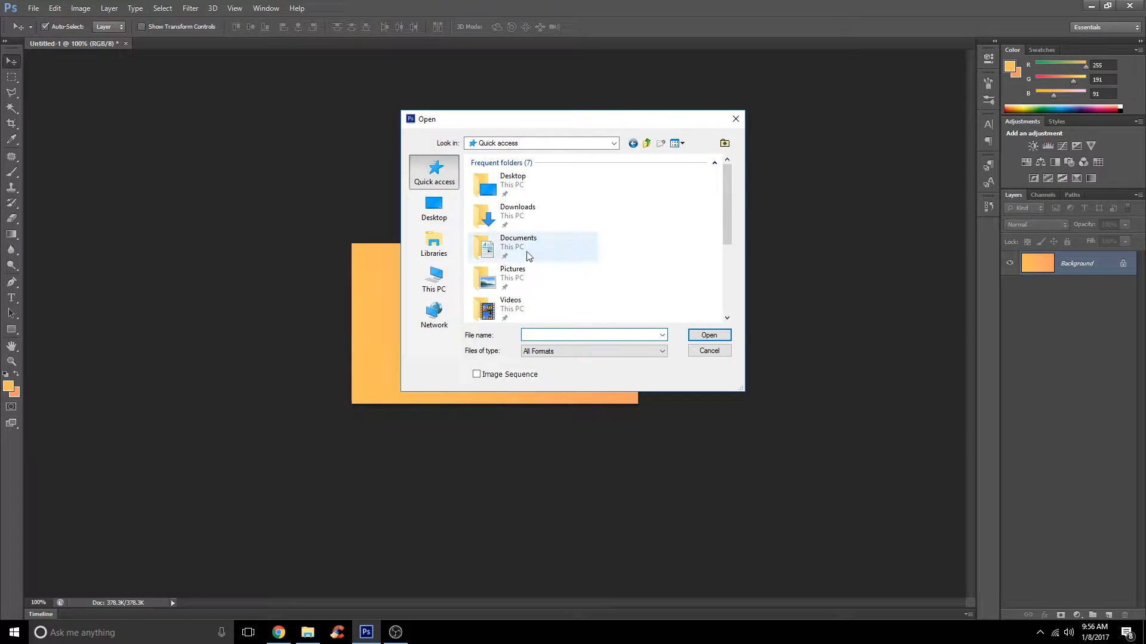
{"action": "double_click", "coordinate": [525, 253]}
{"action": "left_click", "coordinate": [515, 200]}
{"action": "double_click", "coordinate": [514, 200]}
{"action": "double_click", "coordinate": [512, 175]}
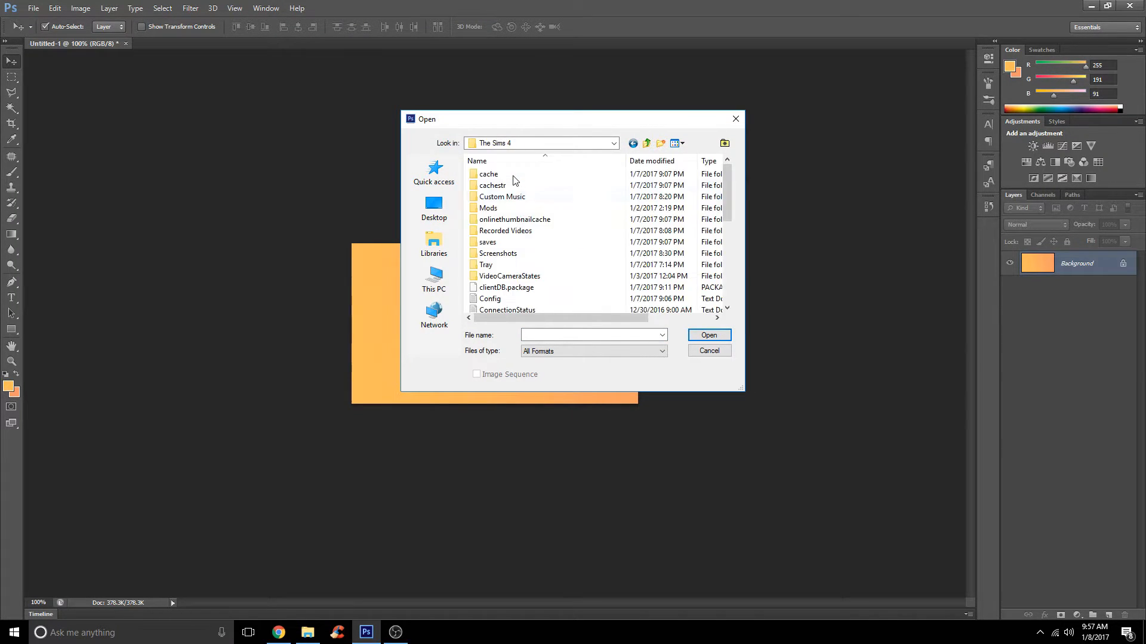
{"action": "double_click", "coordinate": [513, 253]}
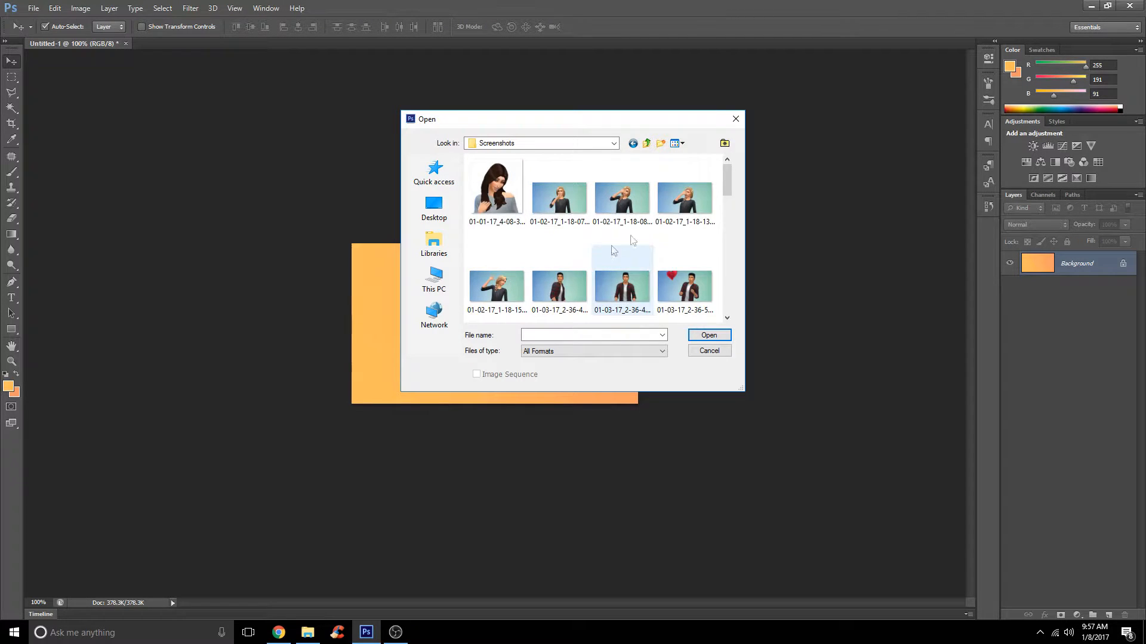
- Look through the character screenshots and open 01-03-17_2-36-59 AM.png, the man in the plaid shirt
{"action": "scroll", "coordinate": [560, 246], "scroll_direction": "down", "scroll_amount": 5}
{"action": "scroll", "coordinate": [639, 286], "scroll_direction": "down", "scroll_amount": 2}
{"action": "scroll", "coordinate": [638, 287], "scroll_direction": "down", "scroll_amount": 2}
{"action": "scroll", "coordinate": [600, 285], "scroll_direction": "up", "scroll_amount": 4}
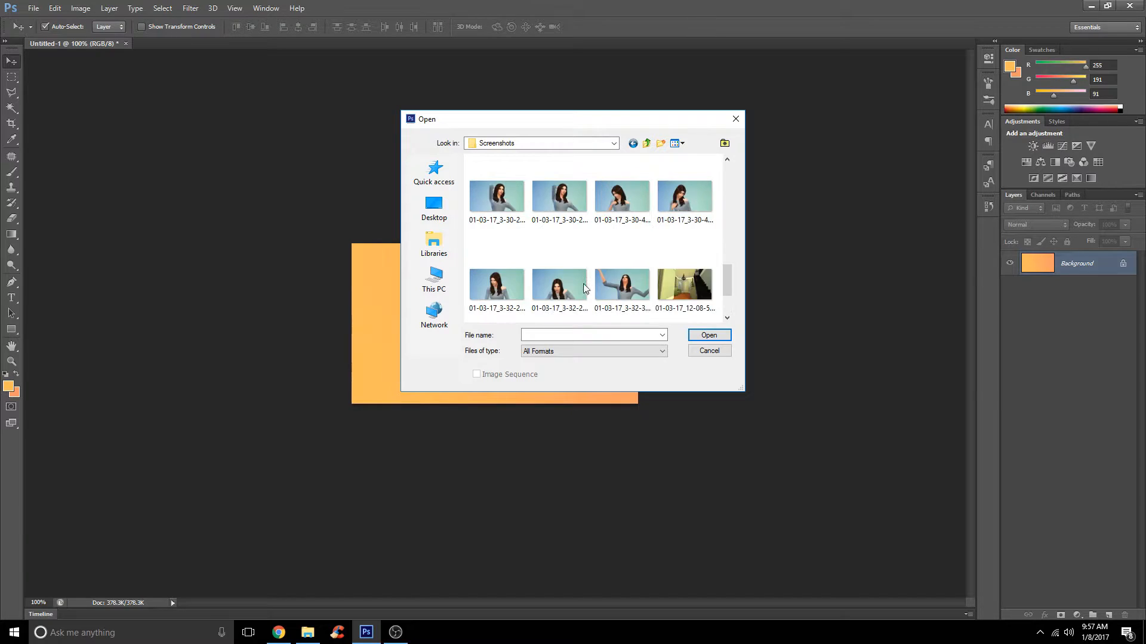
{"action": "scroll", "coordinate": [596, 287], "scroll_direction": "up", "scroll_amount": 5}
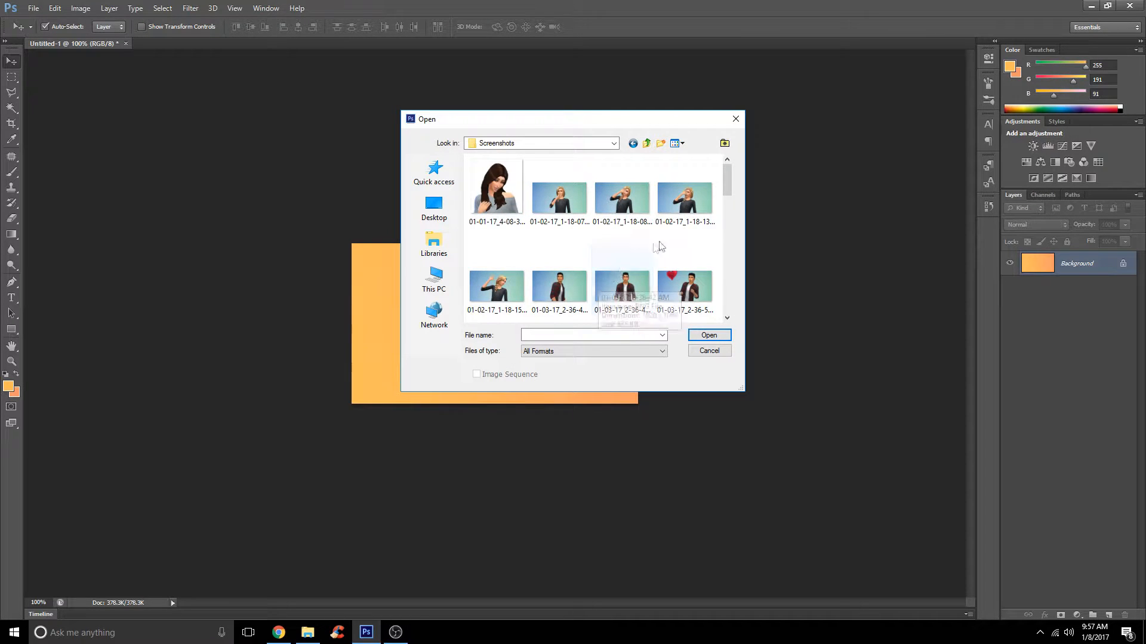
{"action": "scroll", "coordinate": [657, 238], "scroll_direction": "down", "scroll_amount": 4}
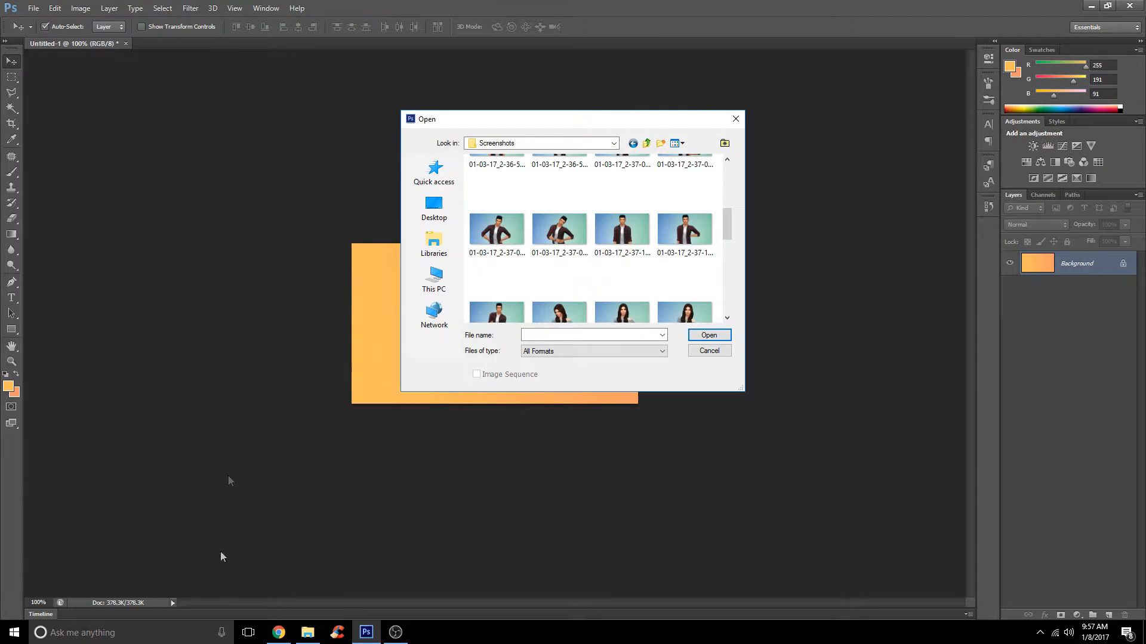
{"action": "mouse_move", "coordinate": [307, 631]}
{"action": "scroll", "coordinate": [634, 292], "scroll_direction": "down", "scroll_amount": 3}
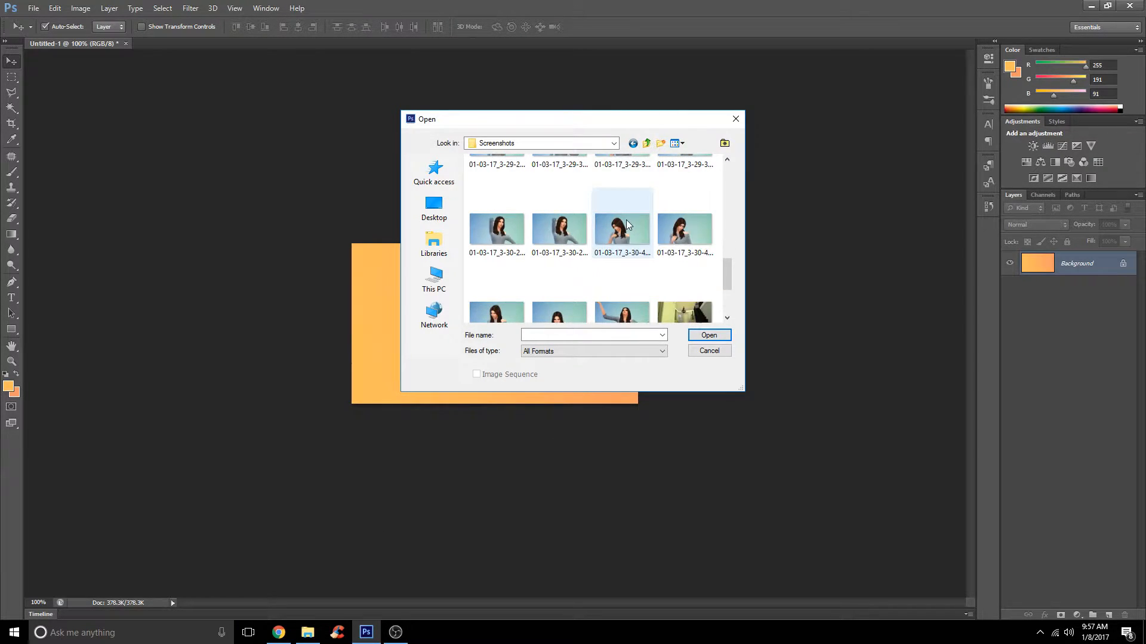
{"action": "scroll", "coordinate": [634, 293], "scroll_direction": "down", "scroll_amount": 3}
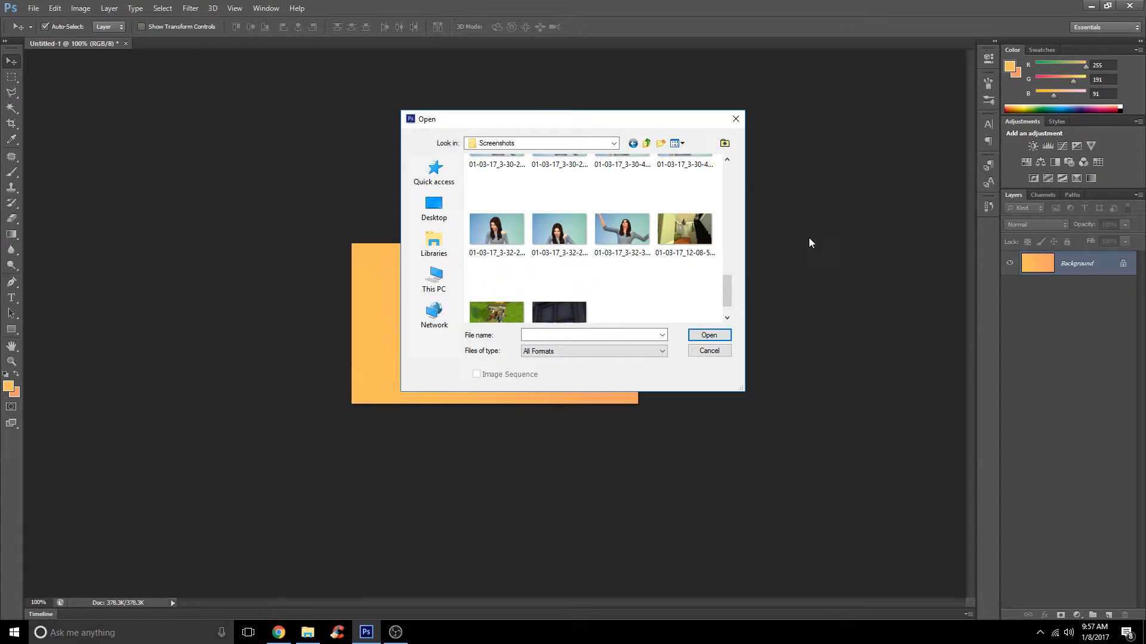
{"action": "scroll", "coordinate": [600, 271], "scroll_direction": "up", "scroll_amount": 10}
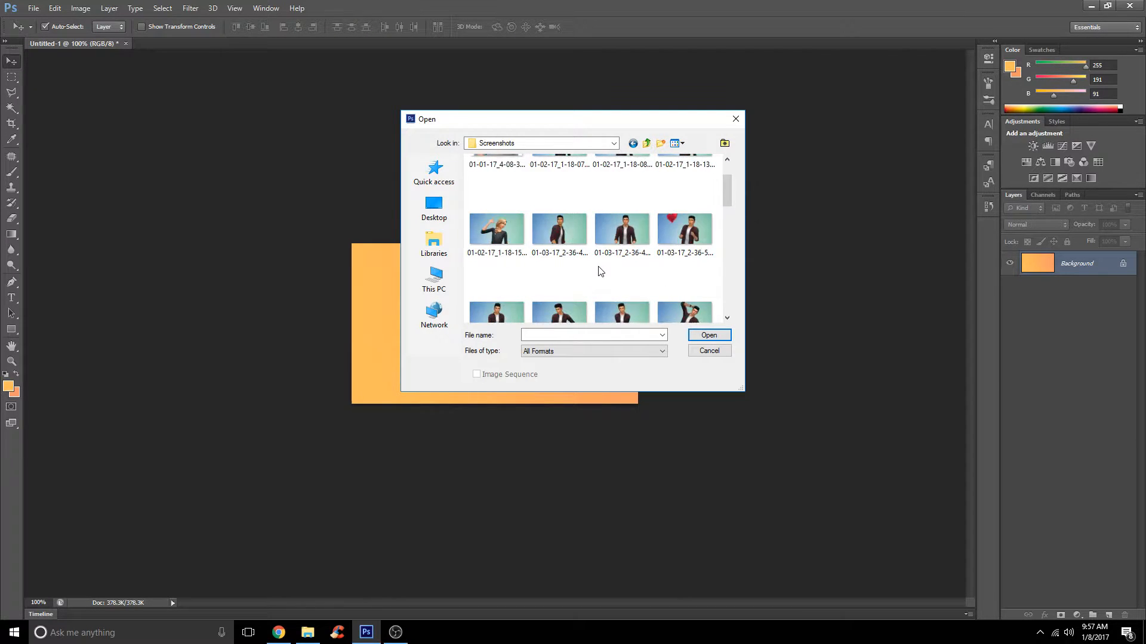
{"action": "scroll", "coordinate": [599, 272], "scroll_direction": "up", "scroll_amount": 2}
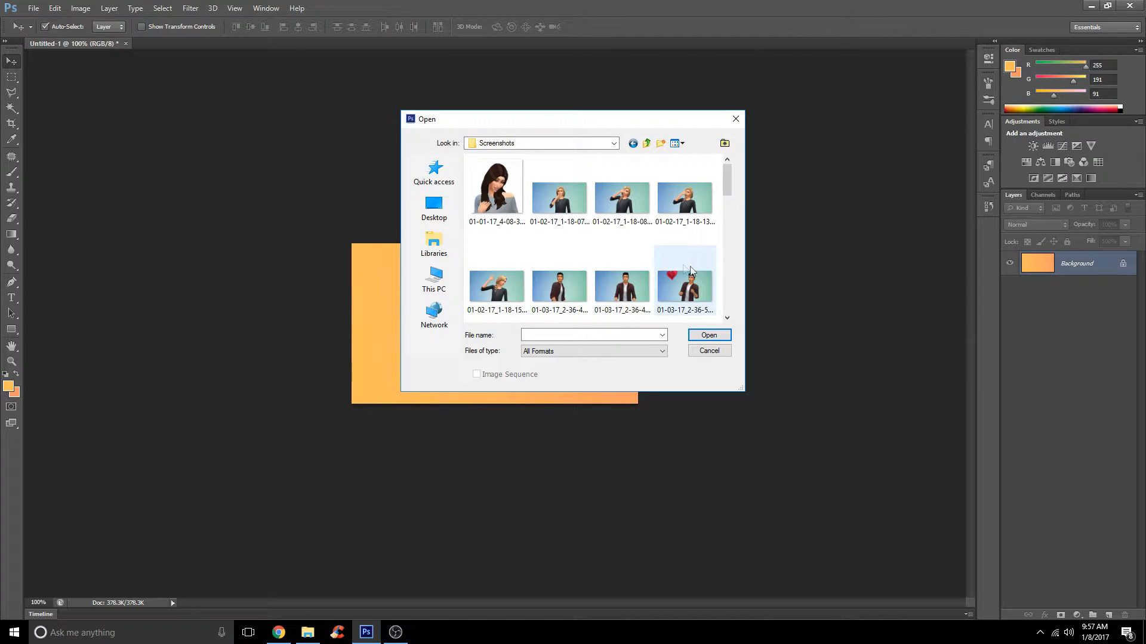
{"action": "scroll", "coordinate": [614, 265], "scroll_direction": "down", "scroll_amount": 3}
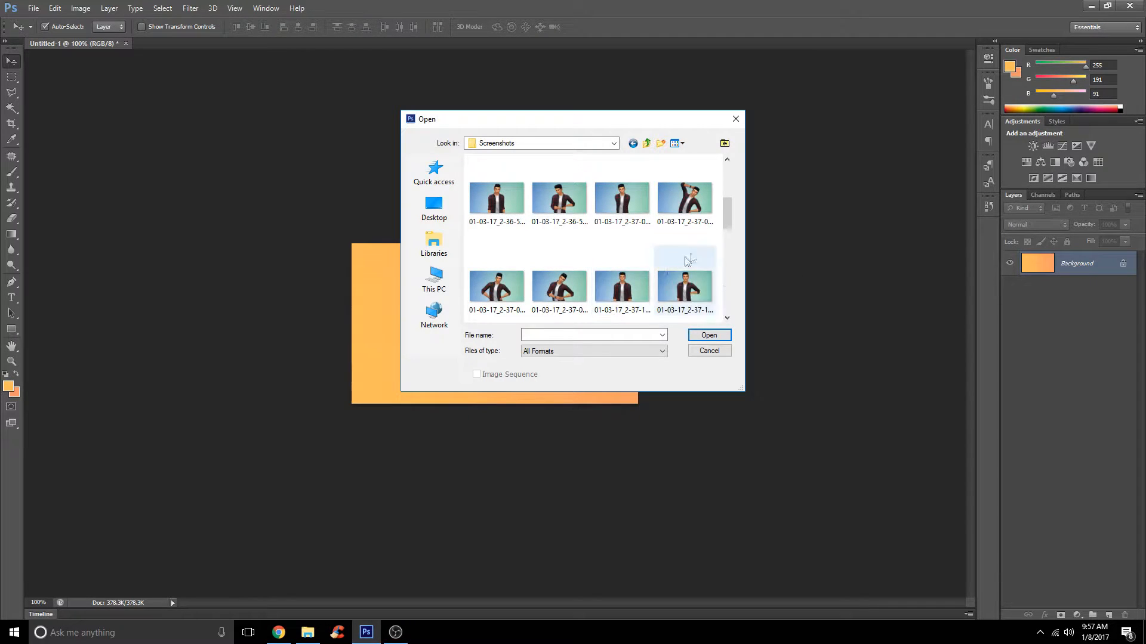
{"action": "scroll", "coordinate": [597, 238], "scroll_direction": "down", "scroll_amount": 5}
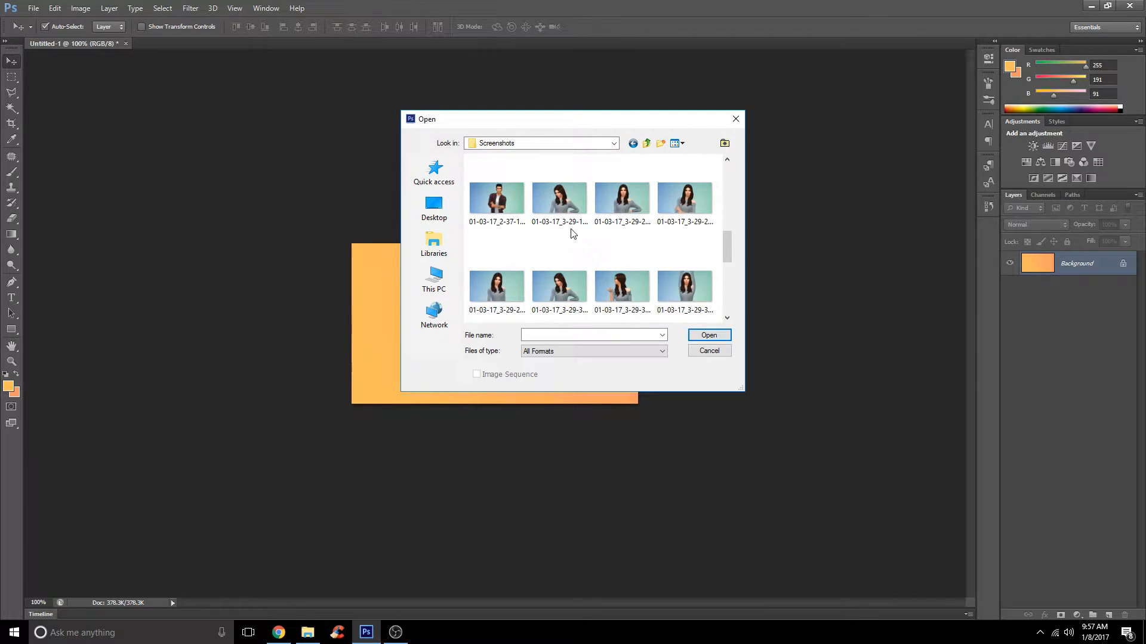
{"action": "scroll", "coordinate": [572, 233], "scroll_direction": "down", "scroll_amount": 2}
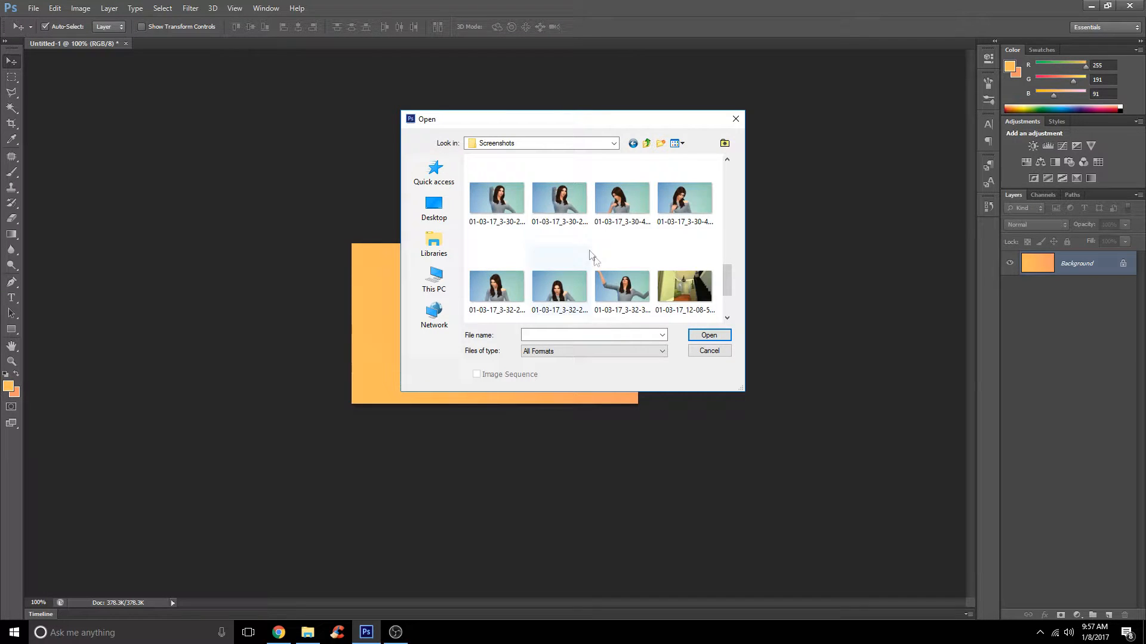
{"action": "scroll", "coordinate": [591, 304], "scroll_direction": "up", "scroll_amount": 4}
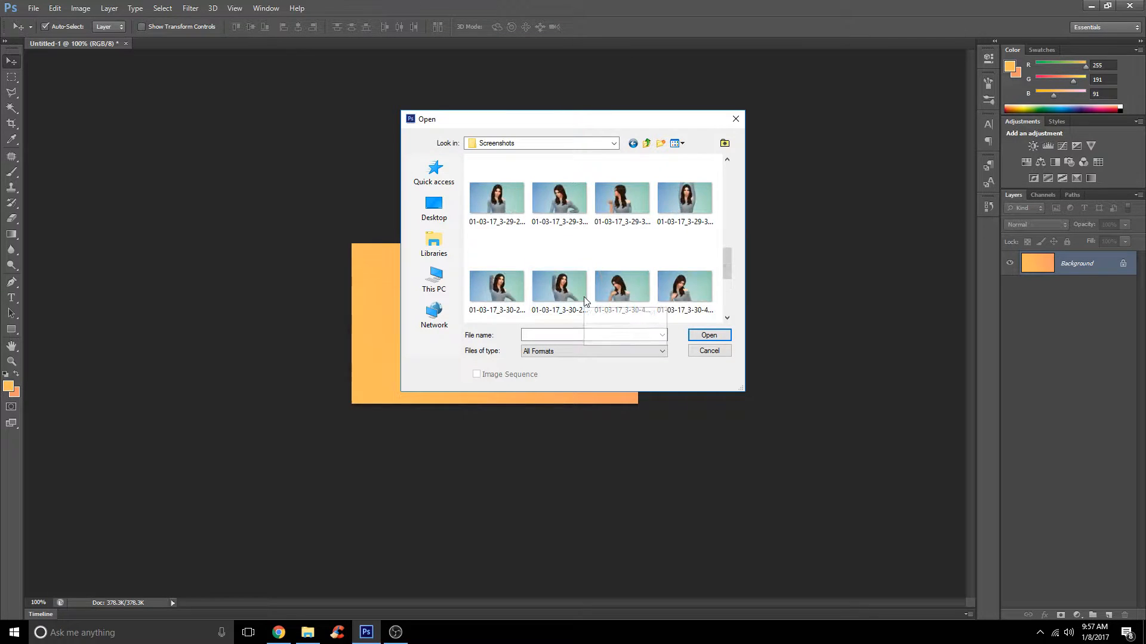
{"action": "scroll", "coordinate": [585, 301], "scroll_direction": "up", "scroll_amount": 2}
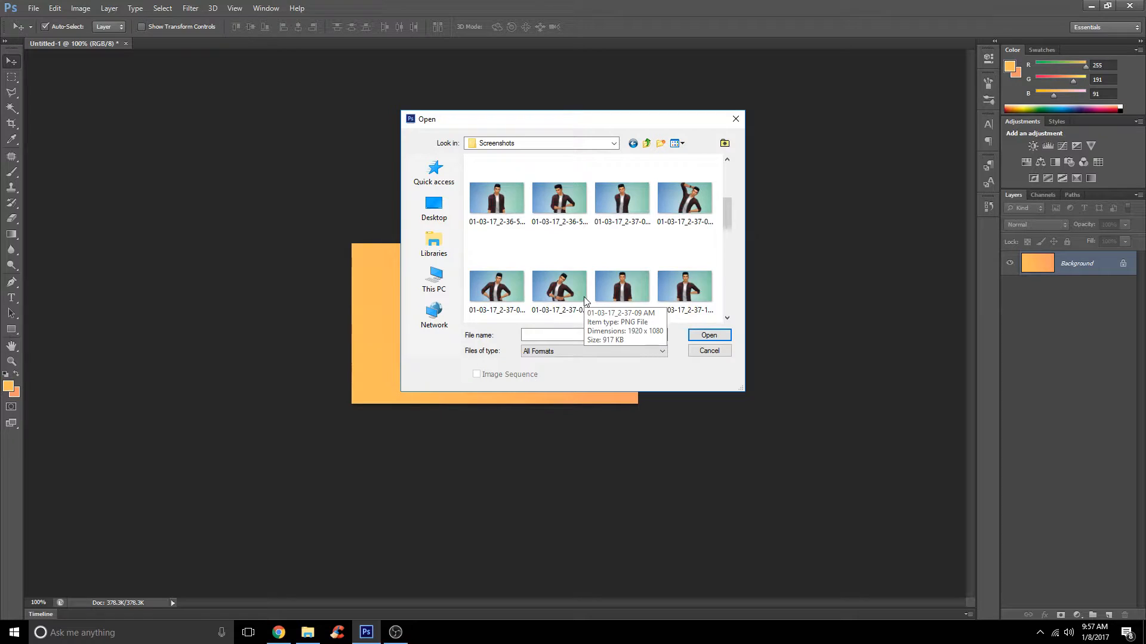
{"action": "double_click", "coordinate": [559, 203]}
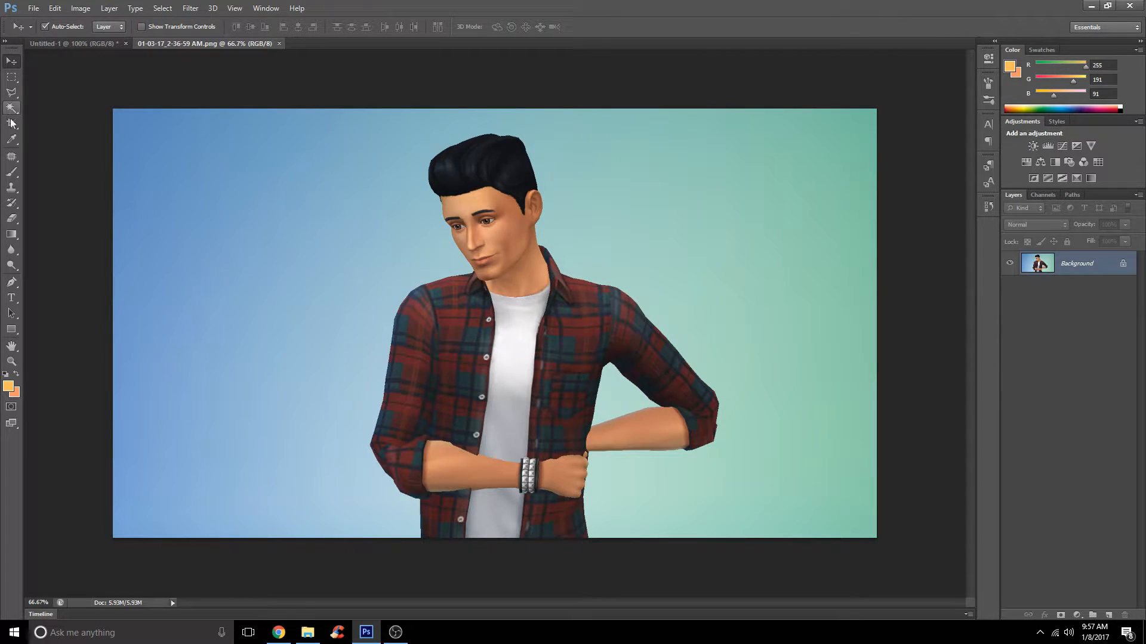
- Crop the screenshot on both sides so the frame fits closely around the man
{"action": "left_click", "coordinate": [13, 93]}
{"action": "left_click", "coordinate": [12, 124]}
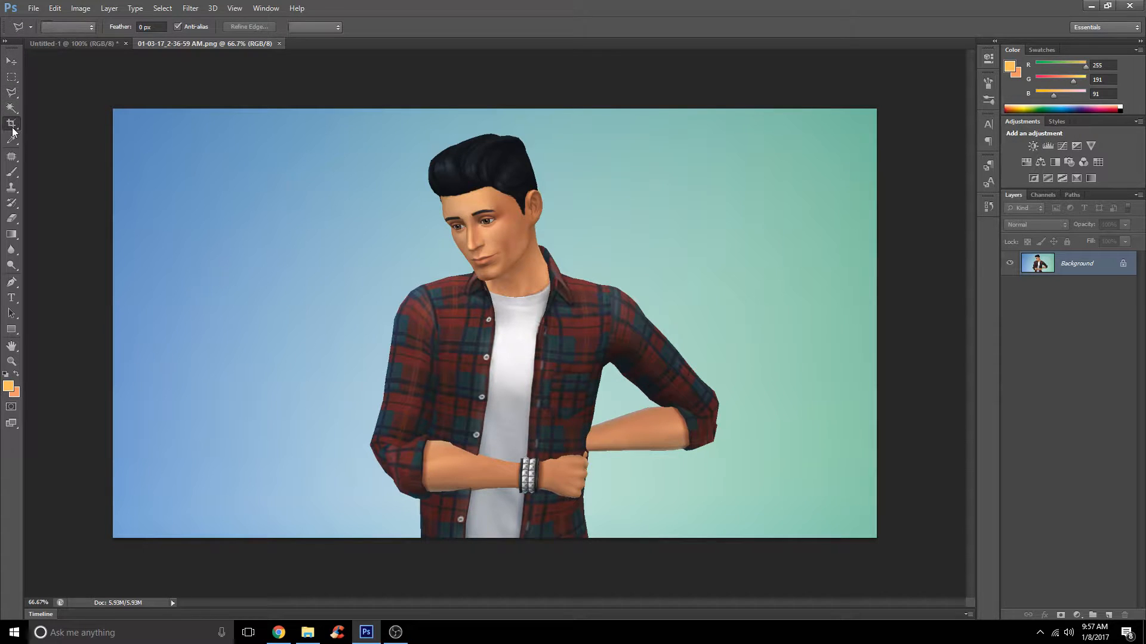
{"action": "left_click_drag", "start_coordinate": [111, 329], "coordinate": [272, 341]}
{"action": "left_click_drag", "start_coordinate": [779, 326], "coordinate": [703, 326]}
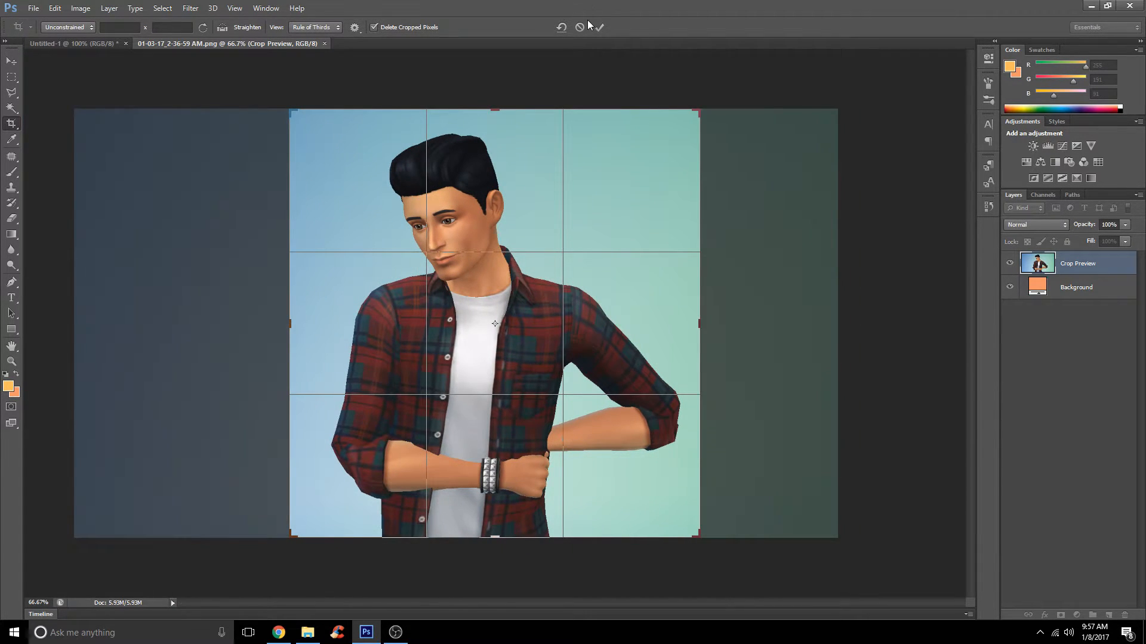
{"action": "left_click", "coordinate": [600, 30]}
- Select the Magic Wand tool and convert the locked Background layer into a normal layer with the default settings
{"action": "left_click", "coordinate": [12, 107]}
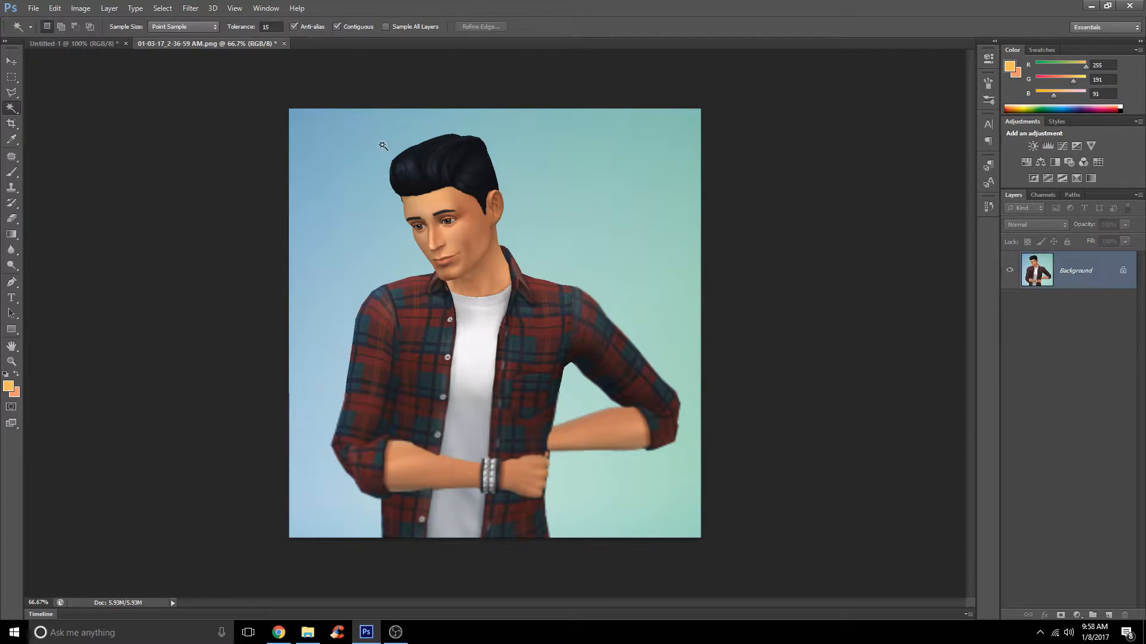
{"action": "right_click", "coordinate": [1117, 276]}
{"action": "left_click", "coordinate": [1083, 281]}
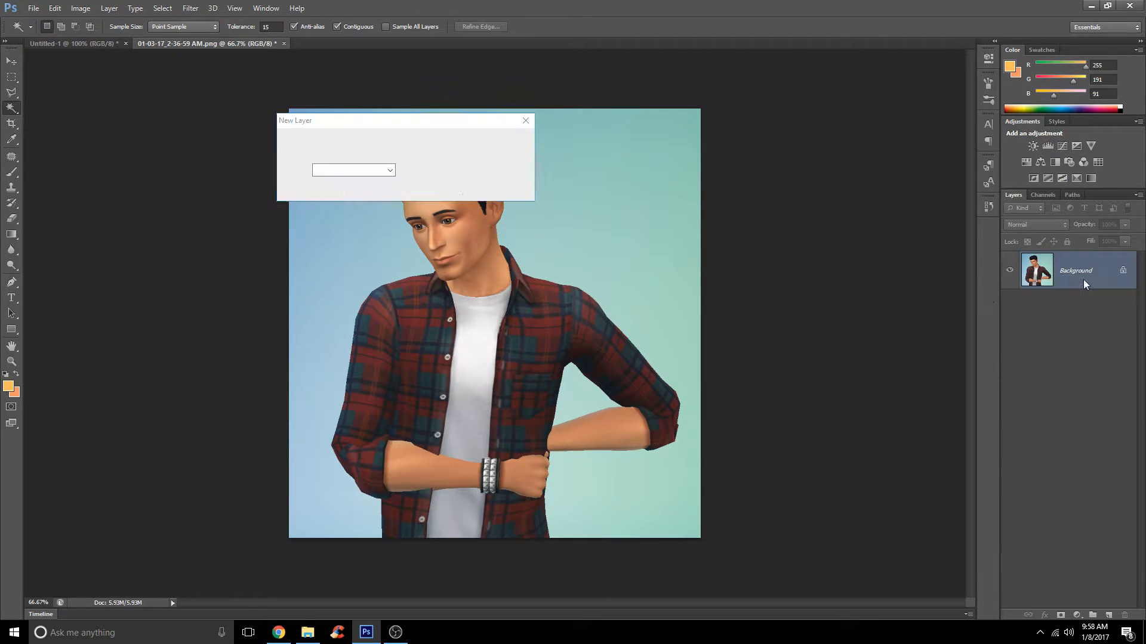
{"action": "key", "text": "Return"}
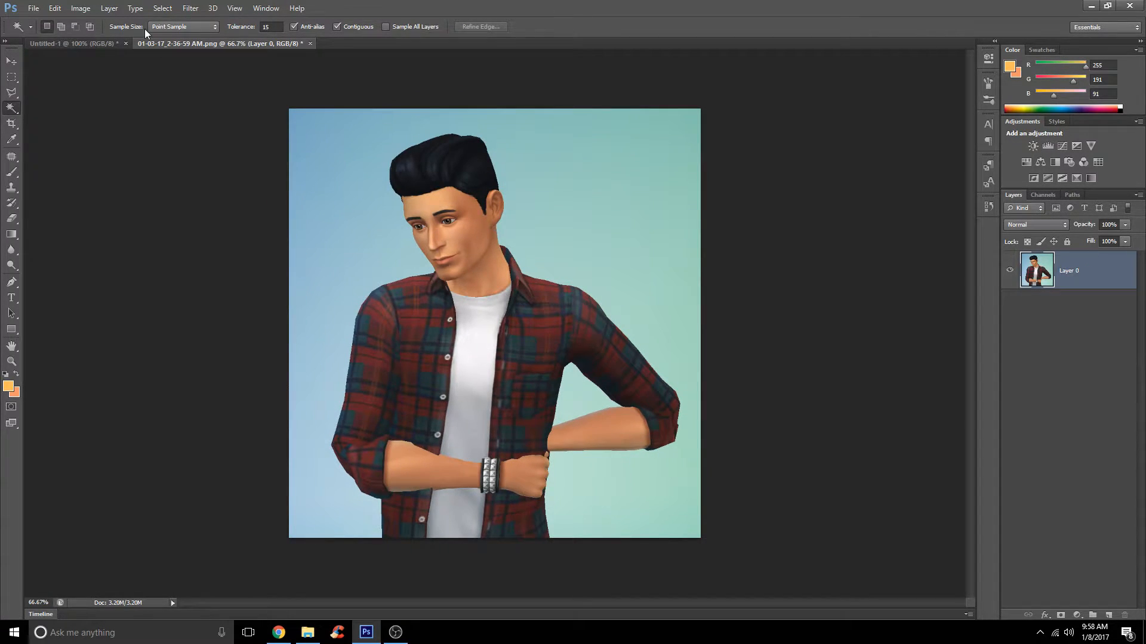
- Set the Magic Wand tolerance to 25 and delete the green backdrop to the right of the man, including the patch below his forearm
{"action": "left_click", "coordinate": [324, 148]}
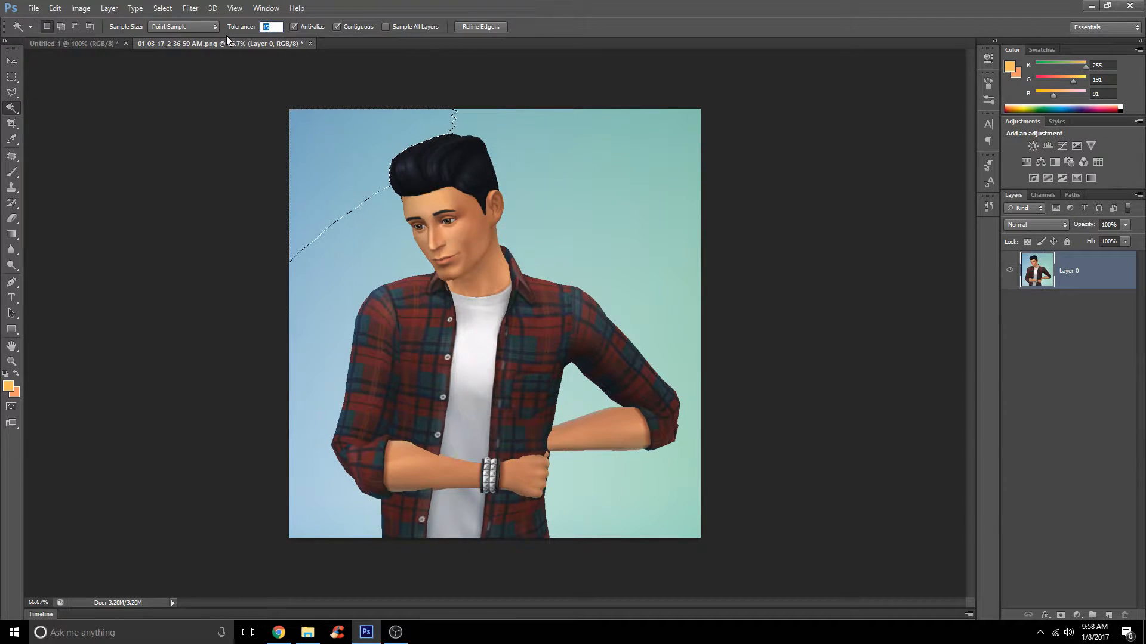
{"action": "type", "text": "25"}
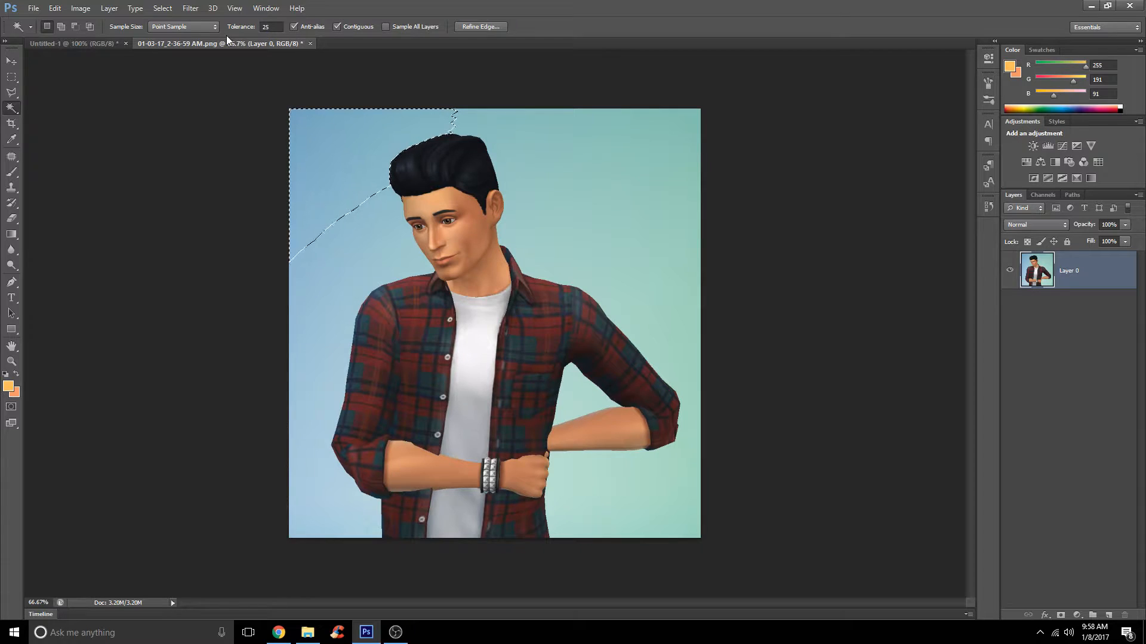
{"action": "left_click", "coordinate": [606, 204]}
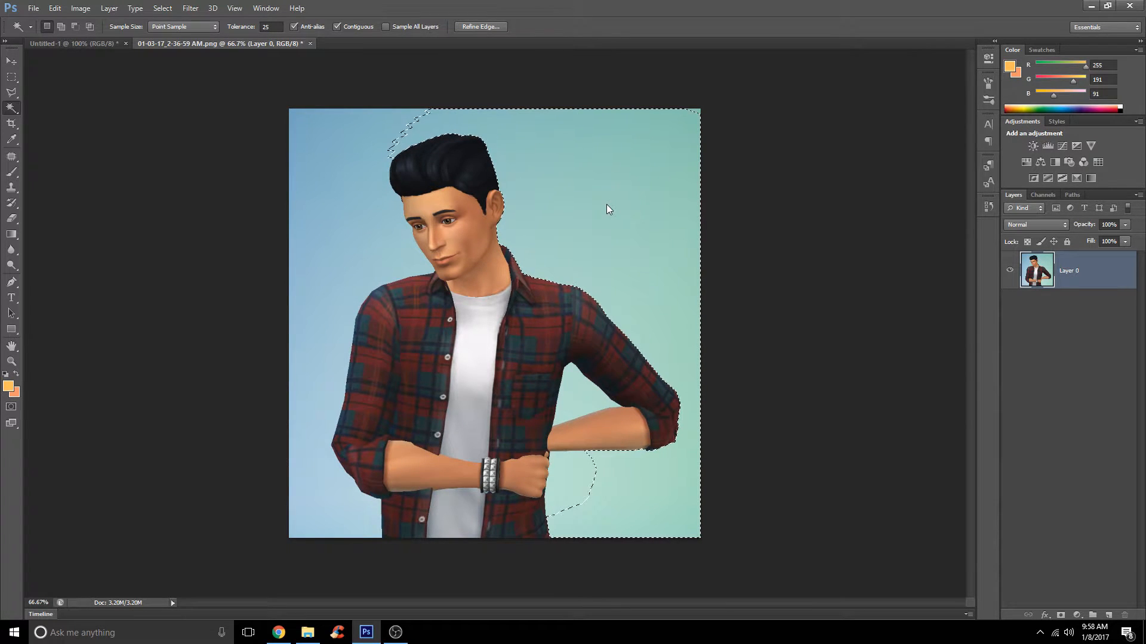
{"action": "key", "text": "Delete"}
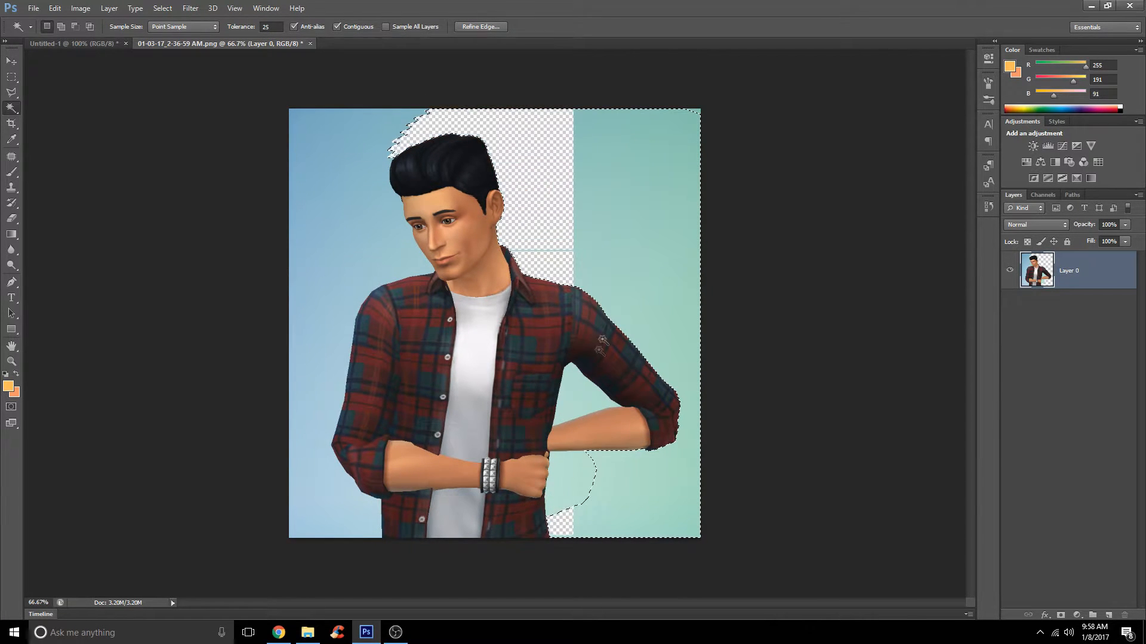
{"action": "left_click", "coordinate": [581, 486]}
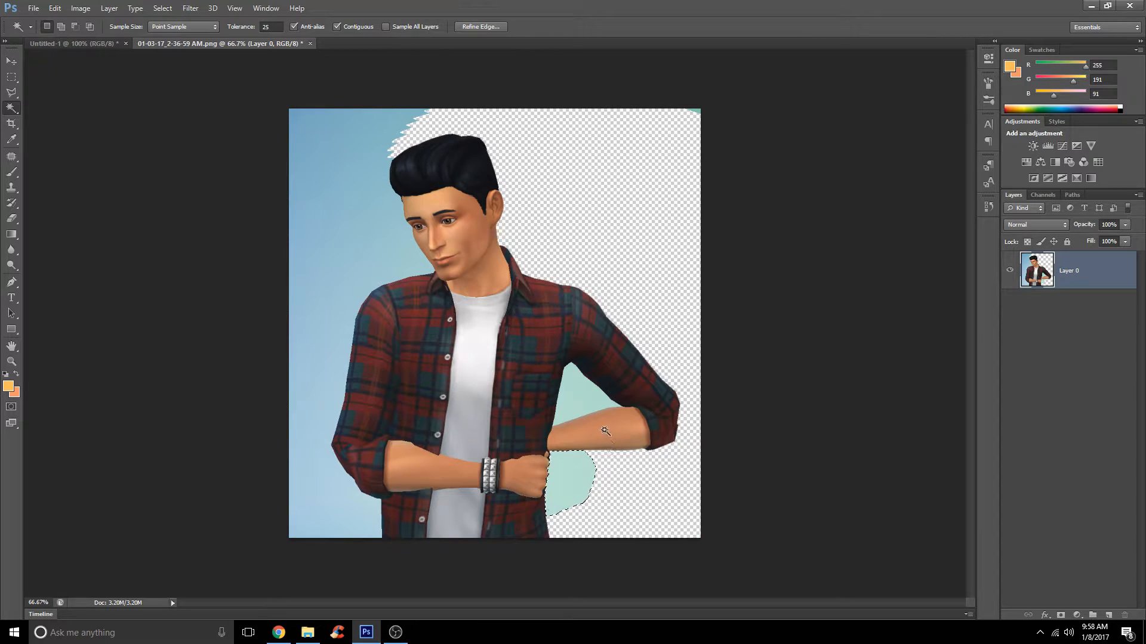
{"action": "key", "text": "Delete"}
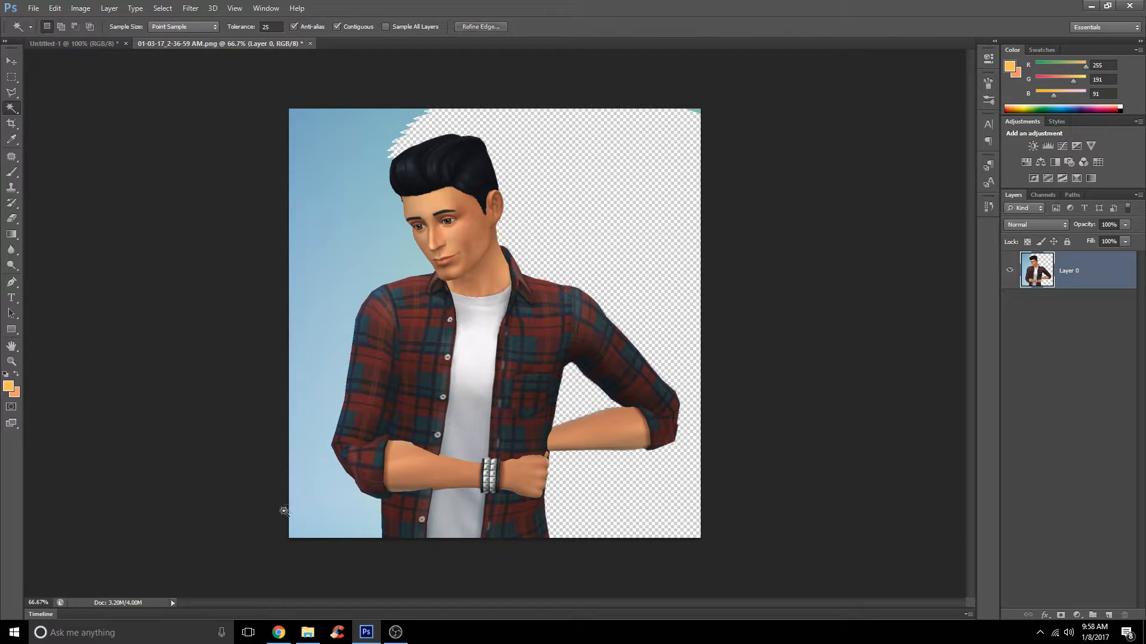
- Delete the lower and upper areas of blue backdrop to the left of the man, and clear the selection
{"action": "left_click", "coordinate": [299, 506]}
{"action": "key", "text": "Delete"}
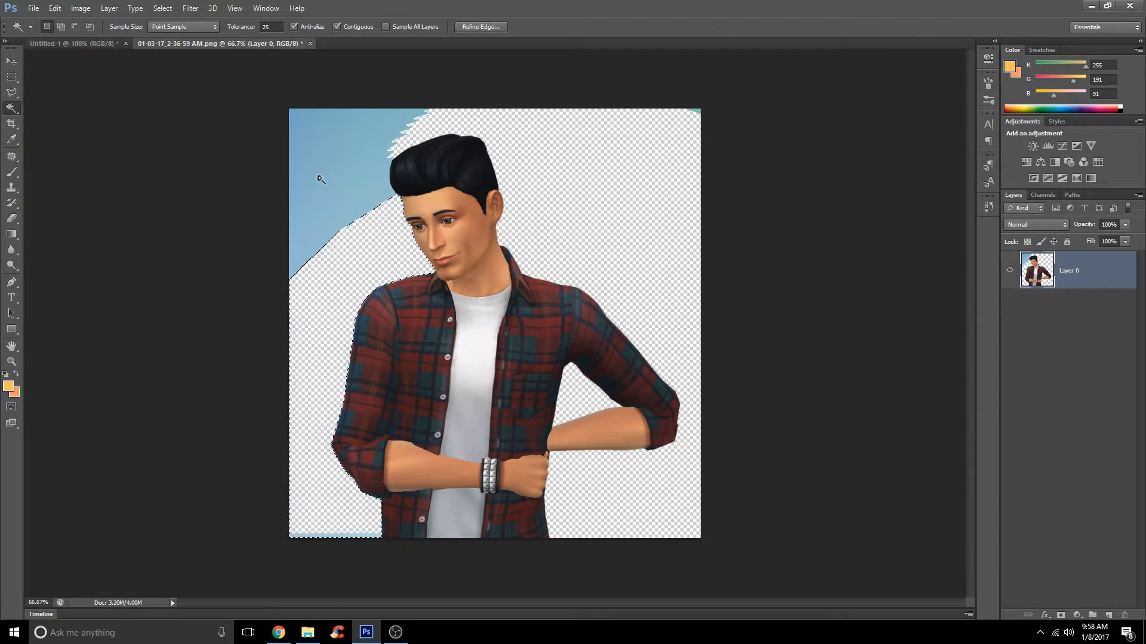
{"action": "left_click", "coordinate": [318, 172]}
{"action": "key", "text": "Delete"}
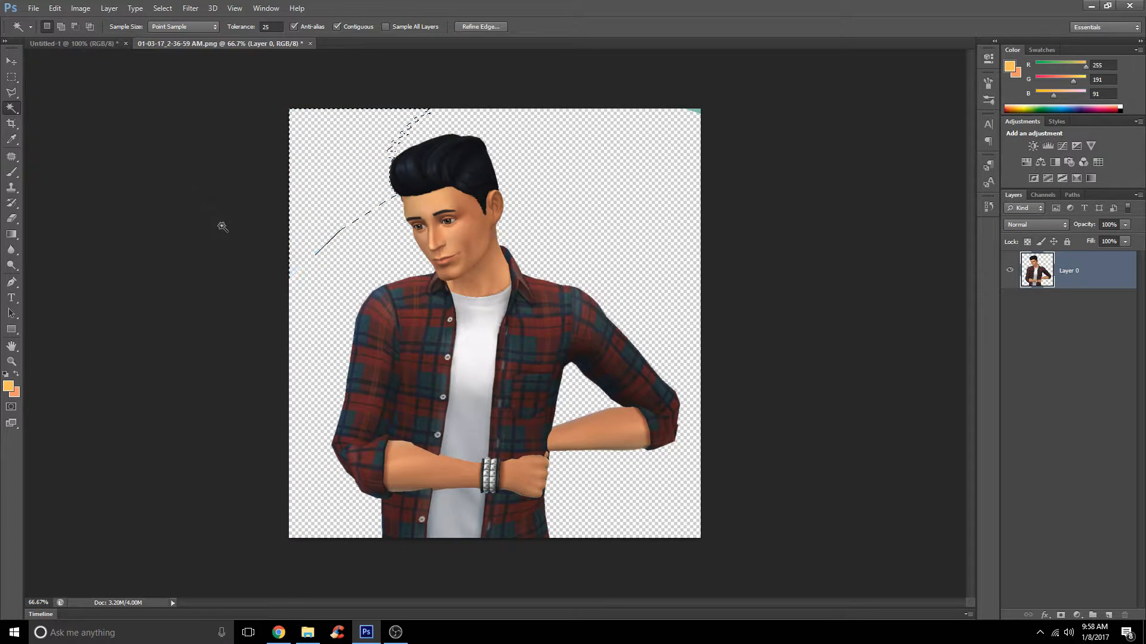
{"action": "key", "text": "v"}
{"action": "key", "text": "m"}
{"action": "left_click", "coordinate": [189, 146]}
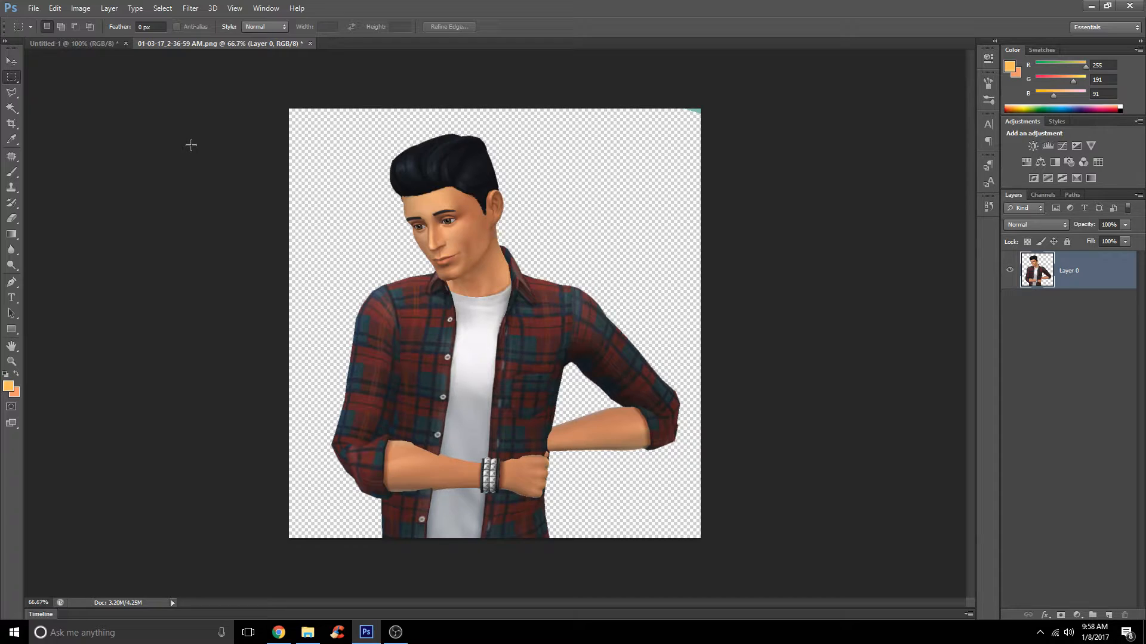
- Copy the entire cut-out image and paste it into the Untitled-1 gradient document
{"action": "key", "text": "ctrl+a"}
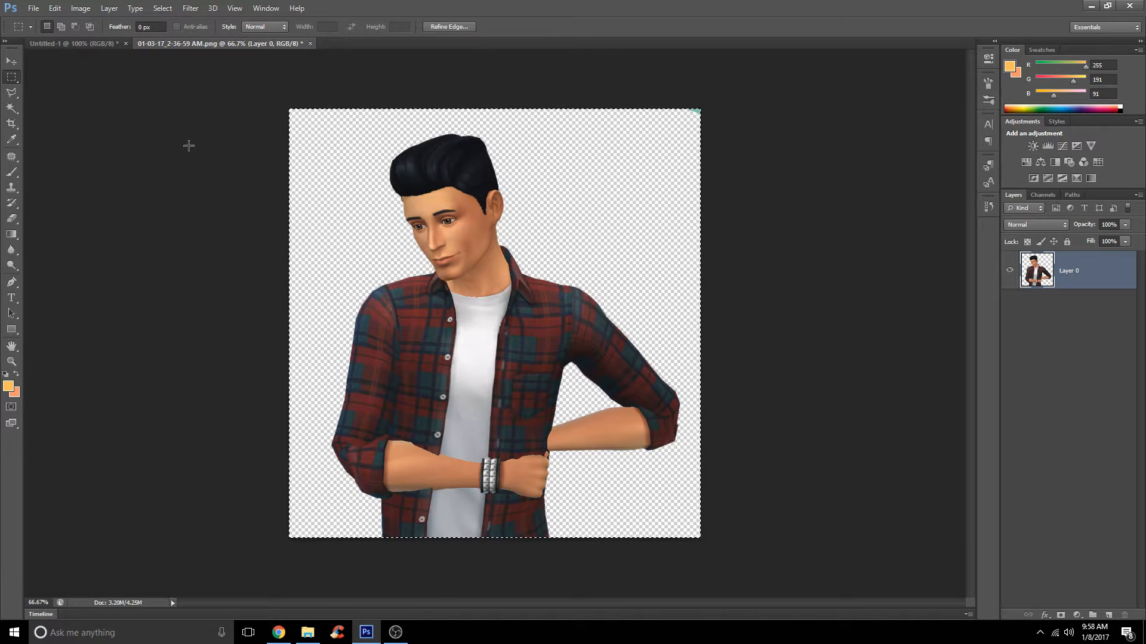
{"action": "left_click", "coordinate": [96, 46]}
{"action": "key", "text": "ctrl+v"}
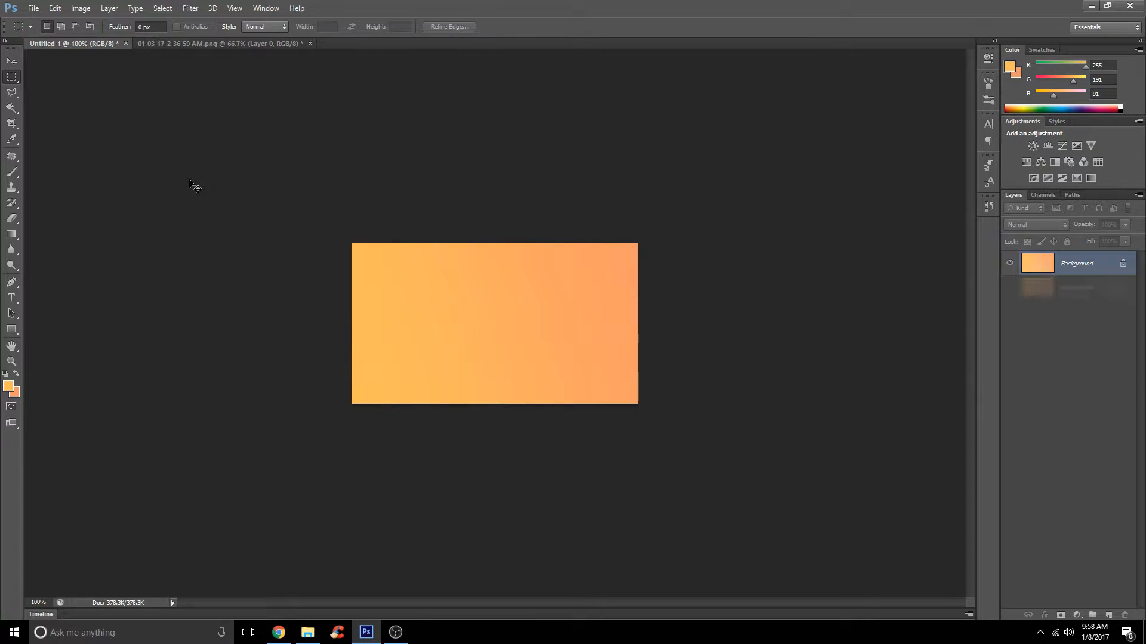
- Scale the pasted character proportionally to about 80% and position it so the face and shoulders fill the canvas, and apply the transform
{"action": "key", "text": "ctrl+t"}
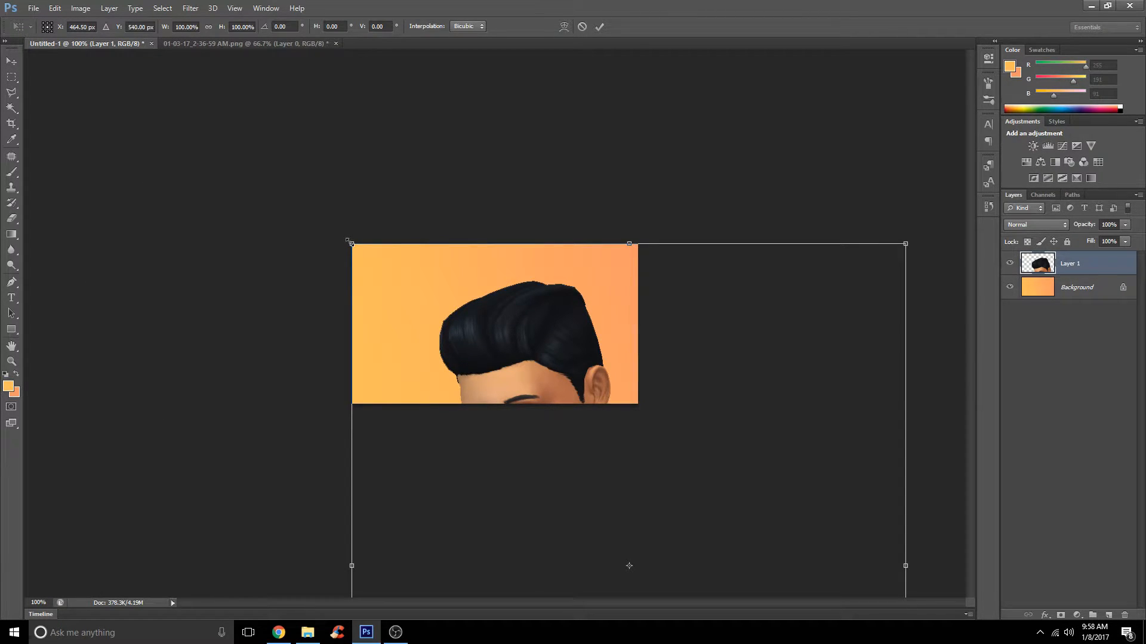
{"action": "left_click_drag", "start_coordinate": [349, 242], "coordinate": [599, 458]}
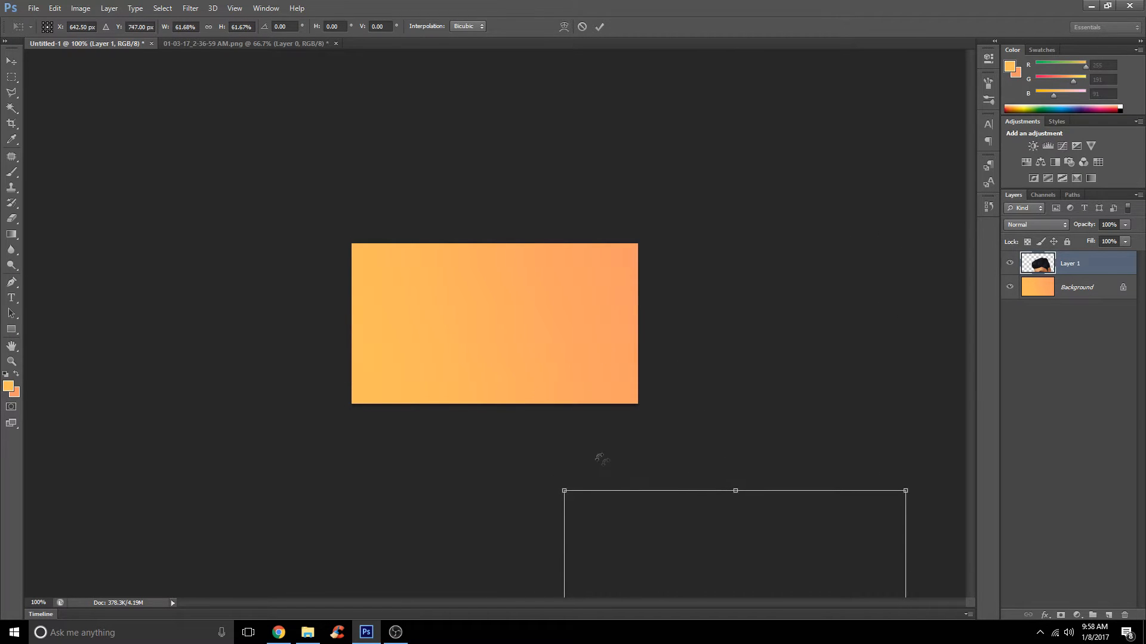
{"action": "left_click_drag", "start_coordinate": [689, 540], "coordinate": [471, 252]}
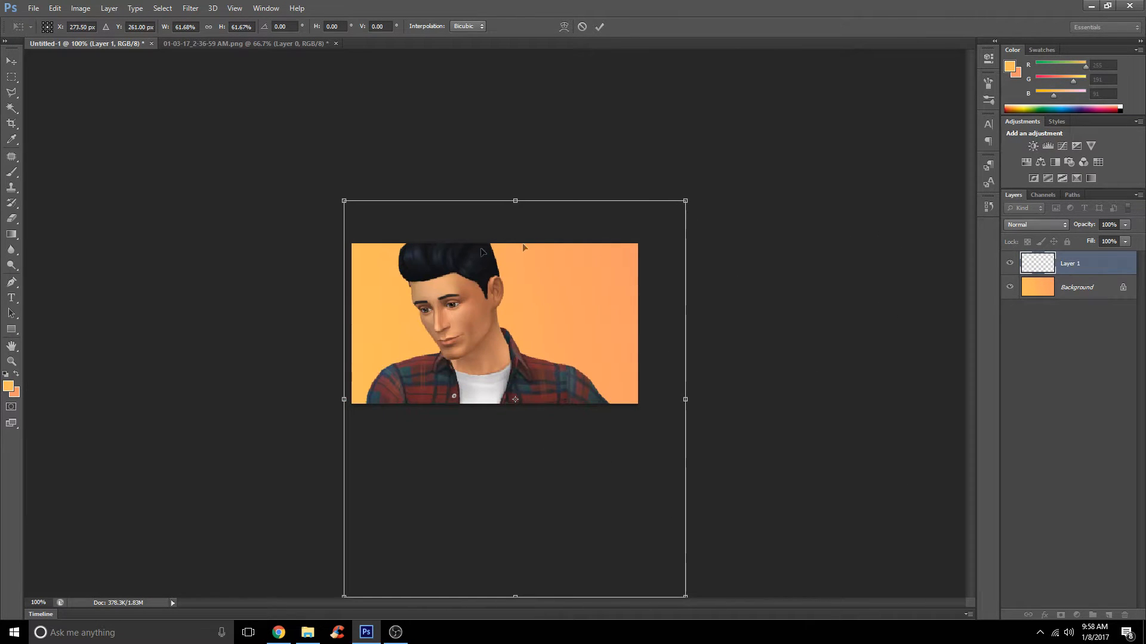
{"action": "left_click_drag", "start_coordinate": [686, 201], "coordinate": [729, 143]}
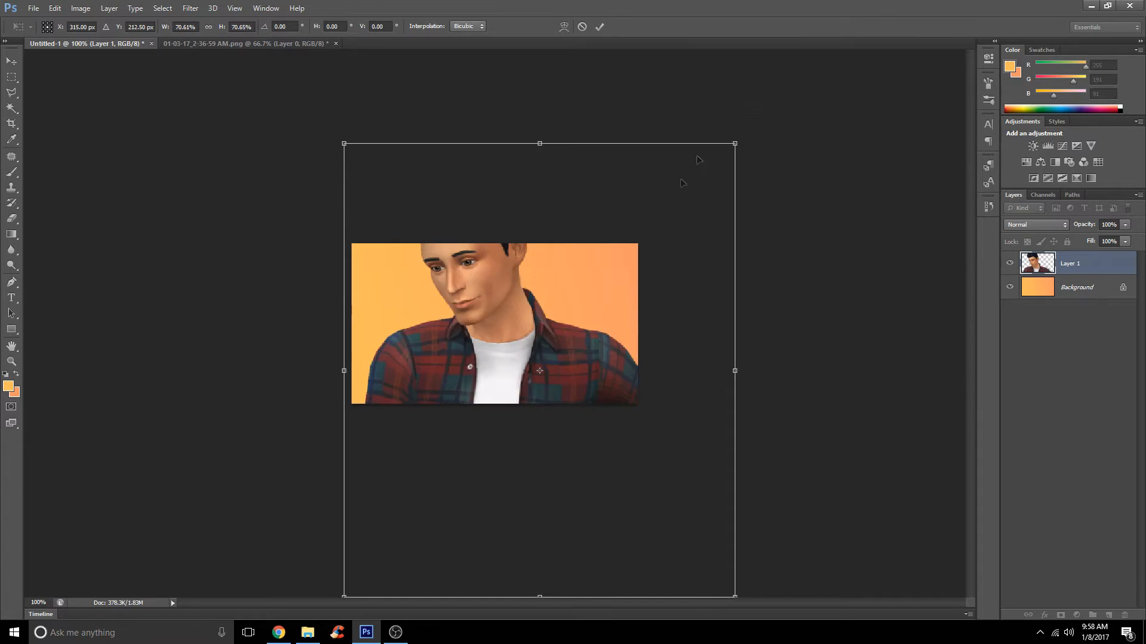
{"action": "mouse_move", "coordinate": [476, 304]}
{"action": "left_mouse_down"}
{"action": "mouse_move", "coordinate": [469, 330]}
{"action": "mouse_move", "coordinate": [478, 325]}
{"action": "left_mouse_up"}
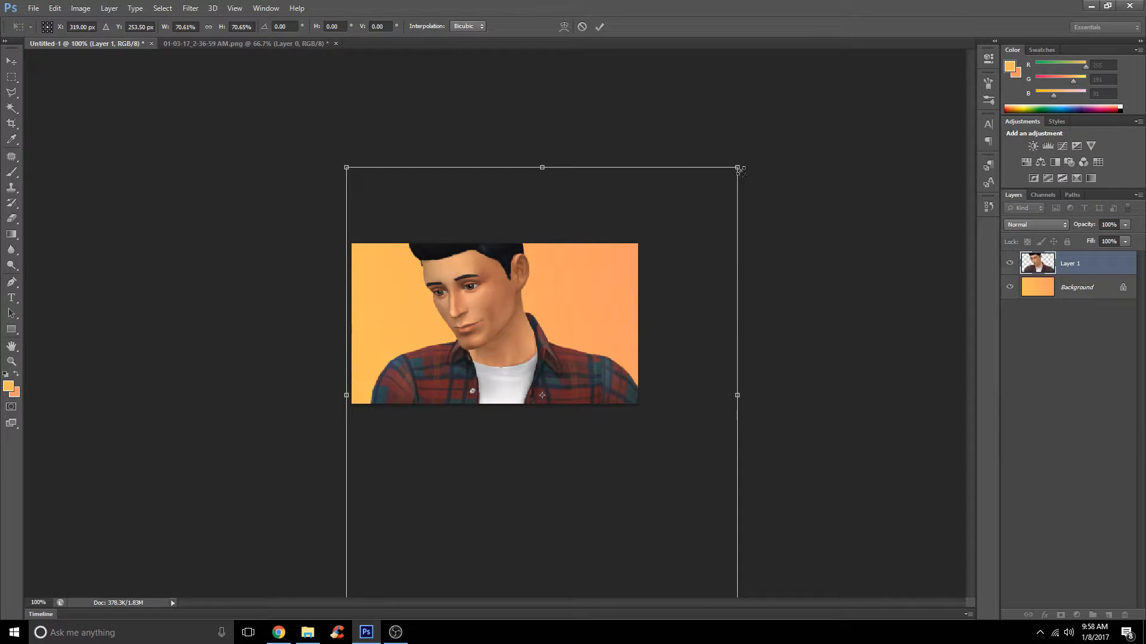
{"action": "left_click_drag", "start_coordinate": [758, 152], "coordinate": [803, 105]}
{"action": "left_click_drag", "start_coordinate": [537, 317], "coordinate": [518, 346]}
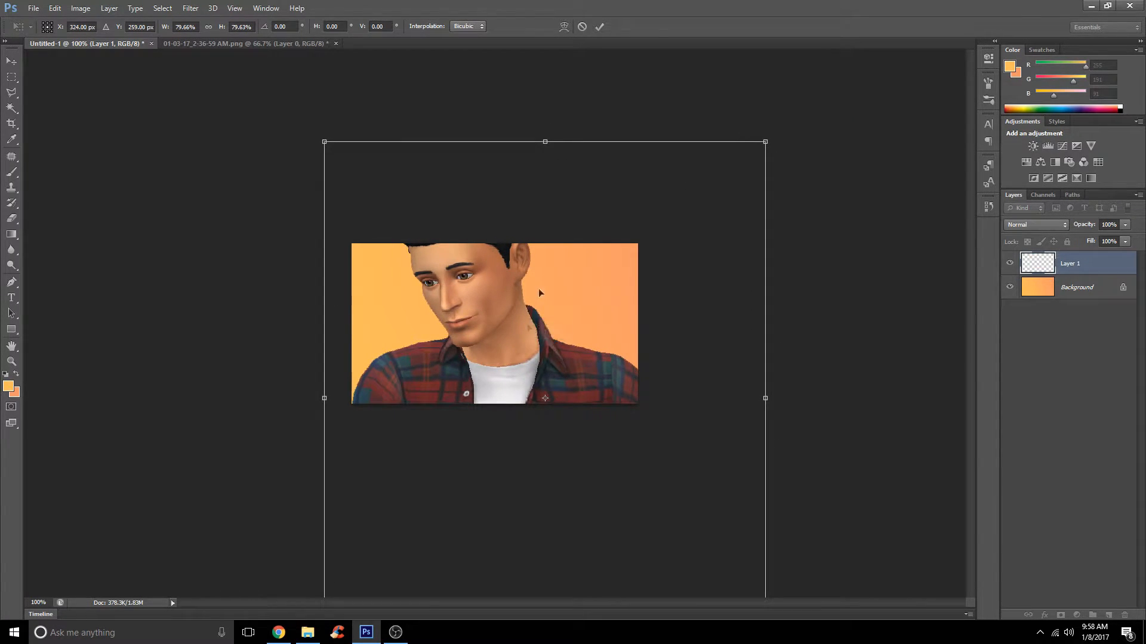
{"action": "left_click", "coordinate": [598, 26]}
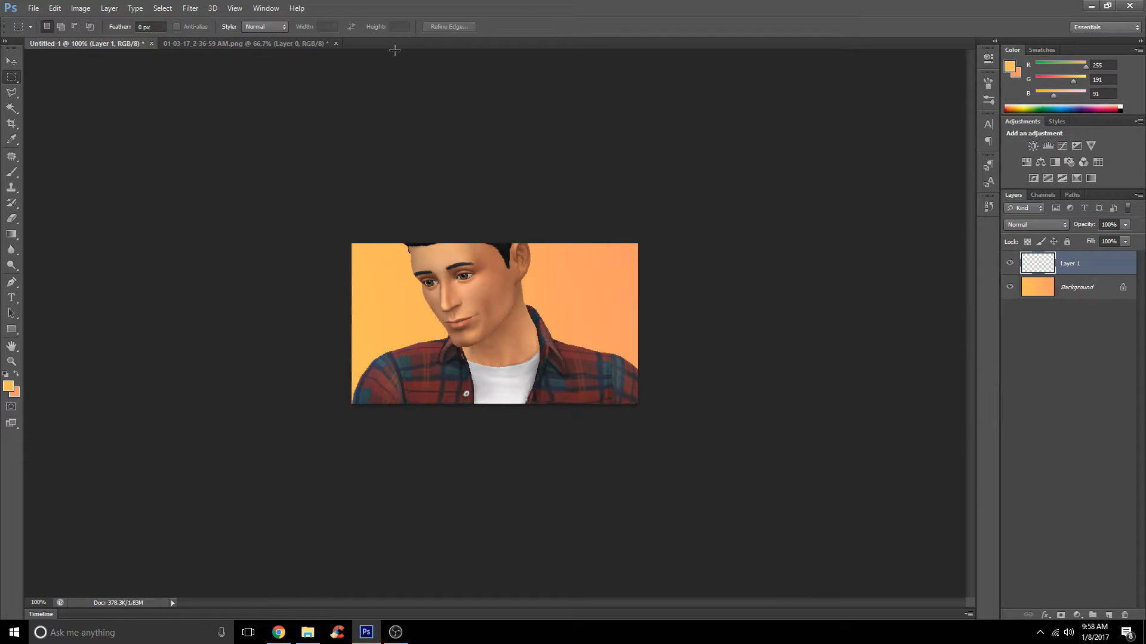
- Apply a Brightness/Contrast adjustment to the Background layer with brightness 45 and contrast -19
{"action": "left_click", "coordinate": [1091, 294]}
{"action": "left_click", "coordinate": [81, 8]}
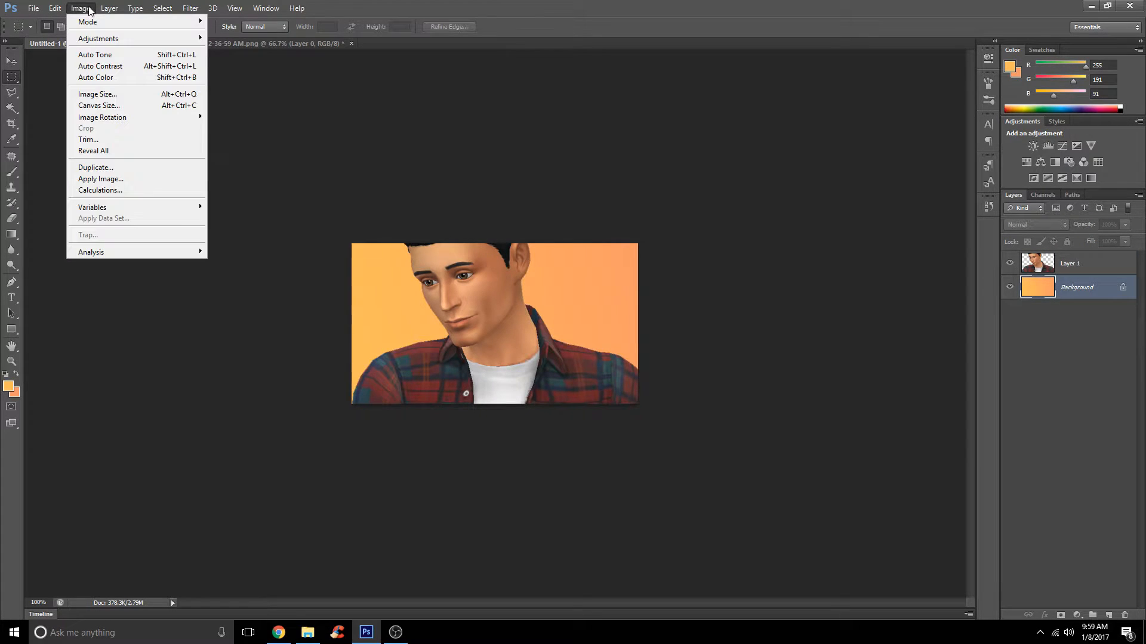
{"action": "mouse_move", "coordinate": [109, 38]}
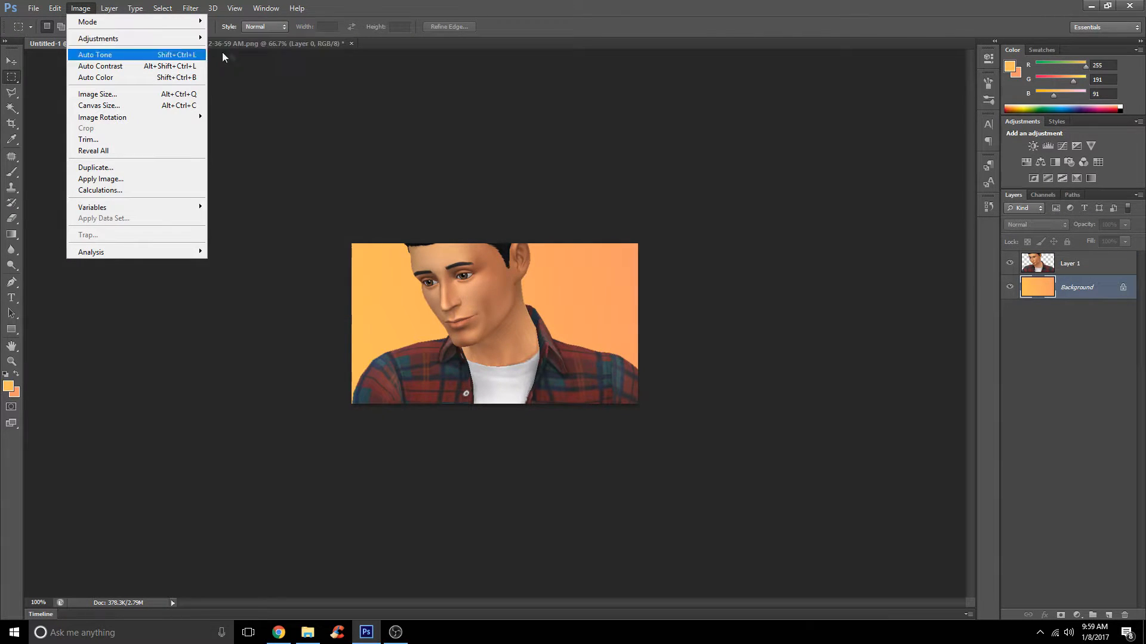
{"action": "left_click", "coordinate": [240, 38]}
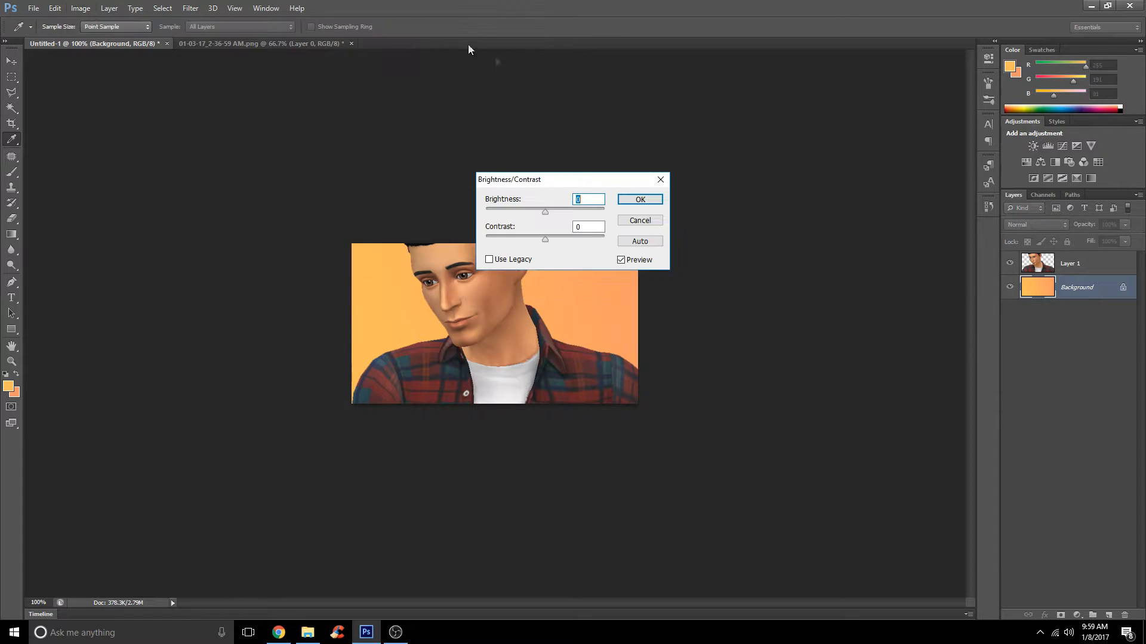
{"action": "left_click_drag", "start_coordinate": [549, 213], "coordinate": [524, 241]}
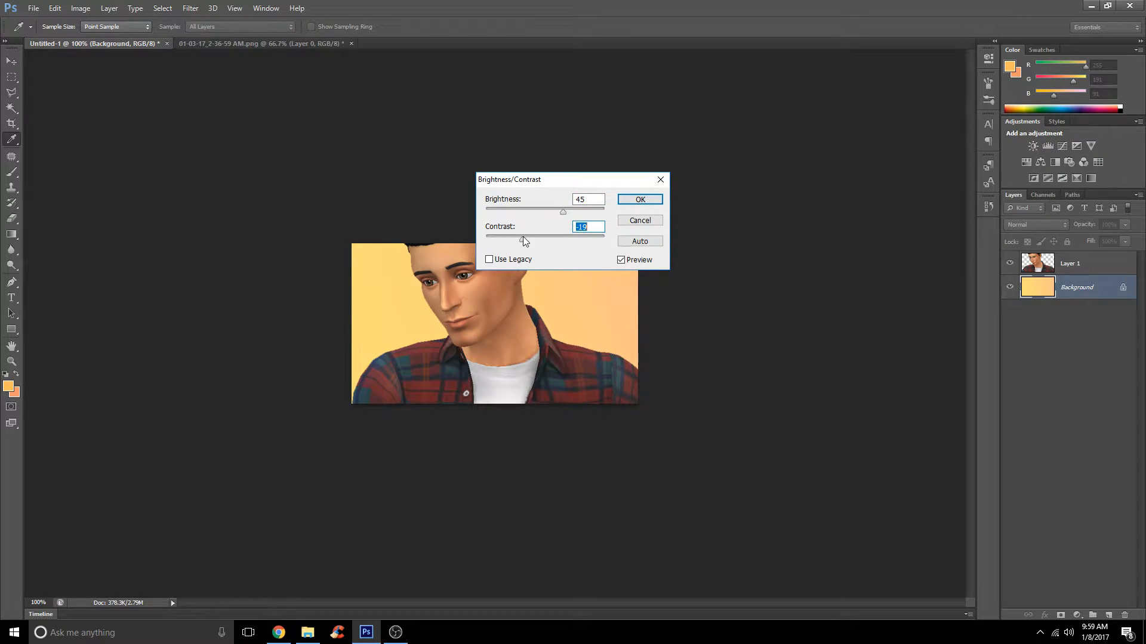
{"action": "left_click", "coordinate": [640, 199]}
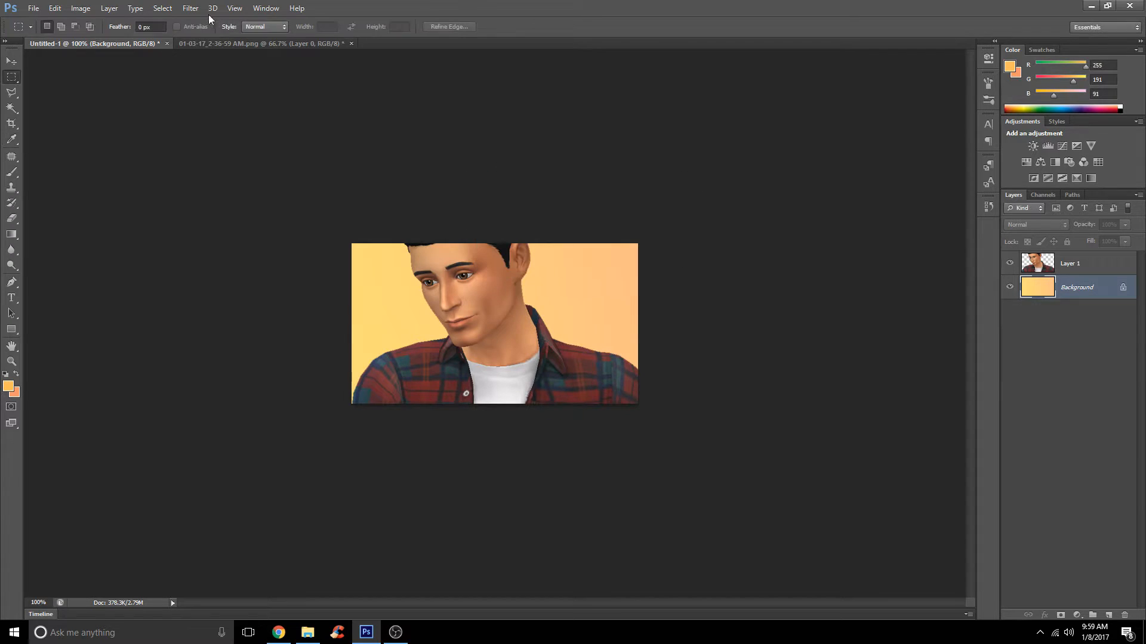
- Apply a slight S-shaped Curves adjustment to the Background layer, lowering the shadows and raising the highlights from input 204 to output 213
{"action": "left_click", "coordinate": [82, 8]}
{"action": "mouse_move", "coordinate": [98, 38]}
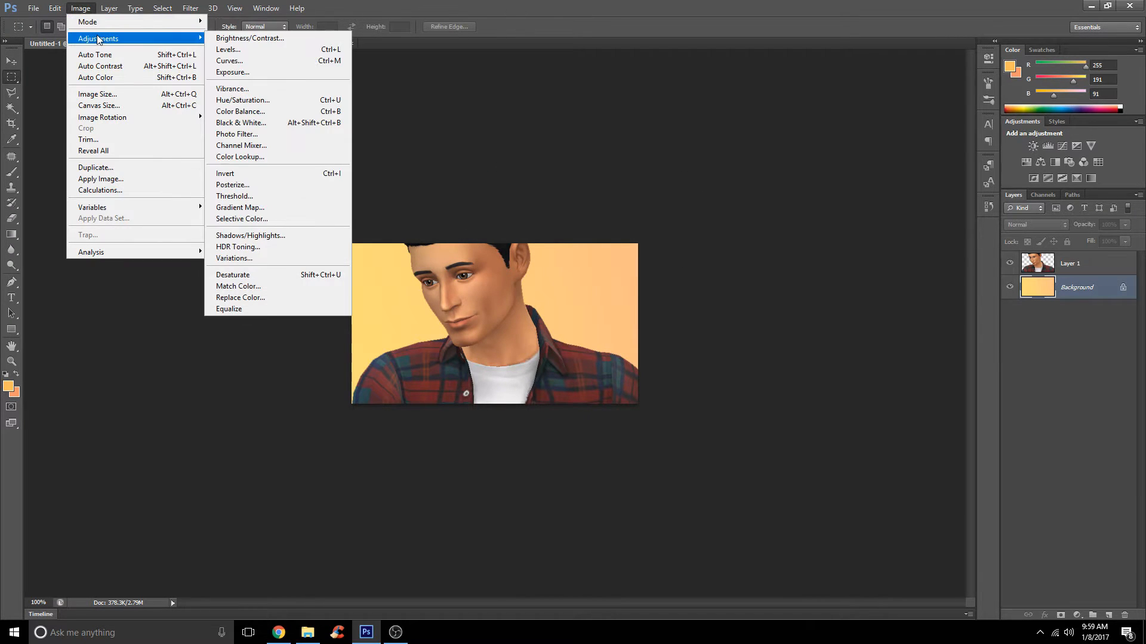
{"action": "left_click", "coordinate": [247, 60]}
{"action": "left_click", "coordinate": [647, 240]}
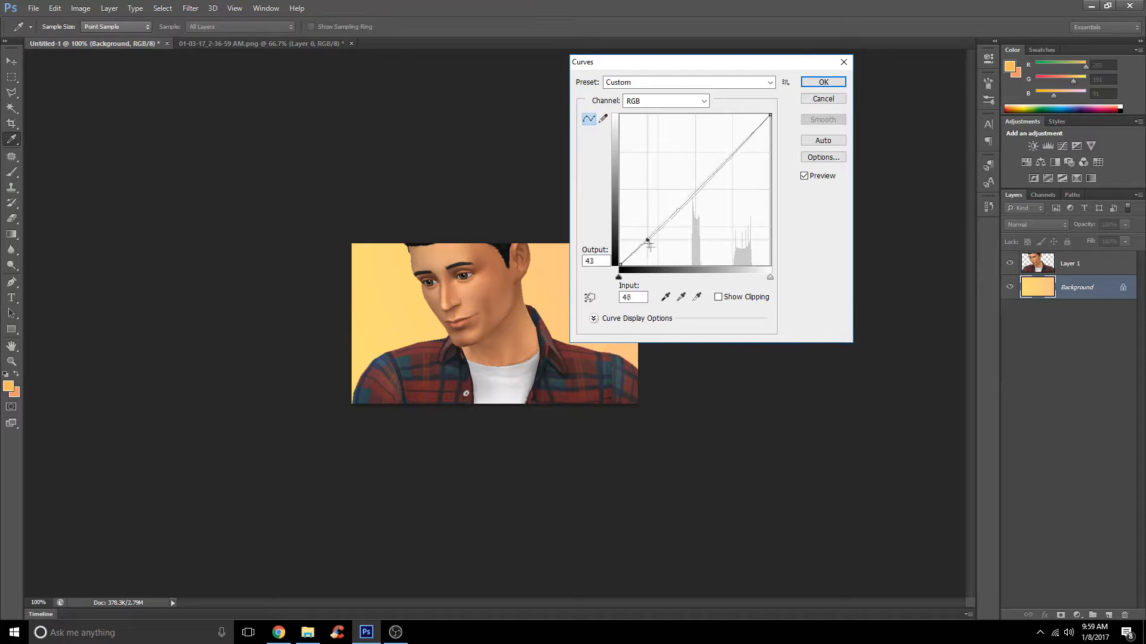
{"action": "left_click_drag", "start_coordinate": [647, 240], "coordinate": [654, 246]}
{"action": "mouse_move", "coordinate": [748, 144]}
{"action": "left_mouse_down"}
{"action": "mouse_move", "coordinate": [735, 131]}
{"action": "mouse_move", "coordinate": [740, 139]}
{"action": "left_mouse_up"}
{"action": "left_click_drag", "start_coordinate": [745, 62], "coordinate": [792, 64]}
{"action": "left_click", "coordinate": [851, 81]}
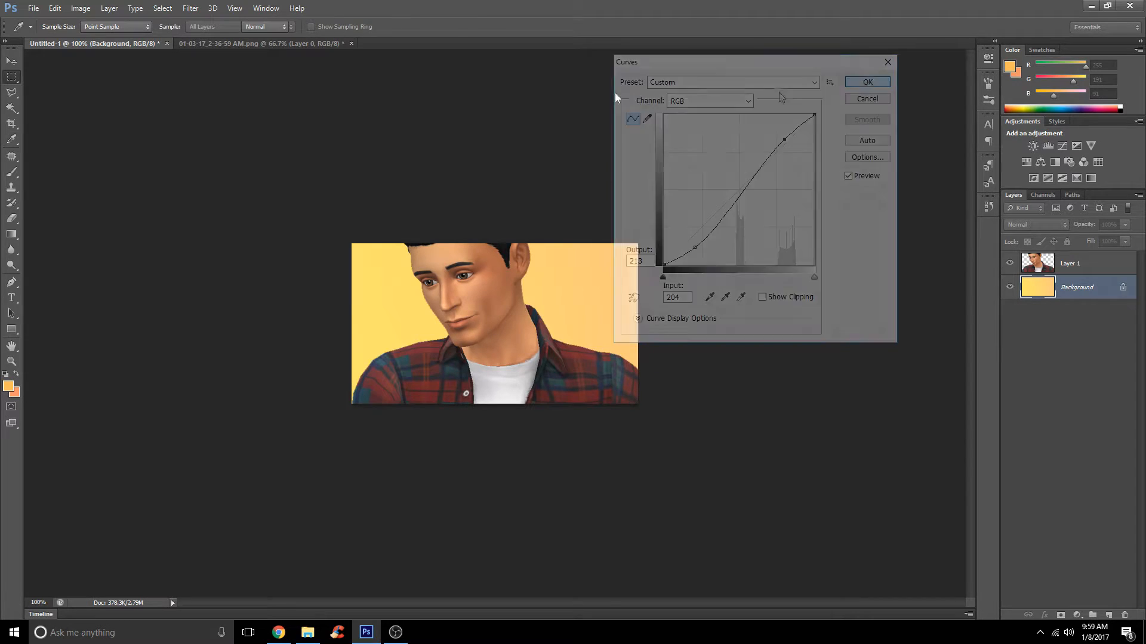
- Preview Cooling Filter (82) on the Background layer, and apply the Cooling Filter (80) photo filter at 25% density
{"action": "left_click", "coordinate": [80, 8]}
{"action": "mouse_move", "coordinate": [179, 38]}
{"action": "left_click", "coordinate": [236, 133]}
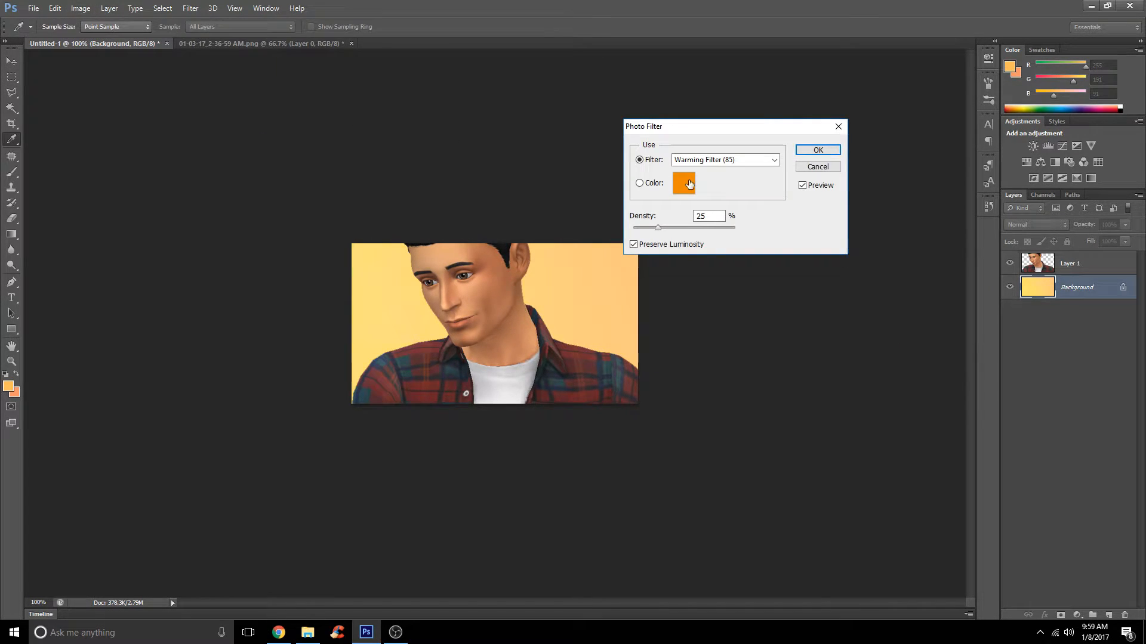
{"action": "left_click", "coordinate": [716, 159]}
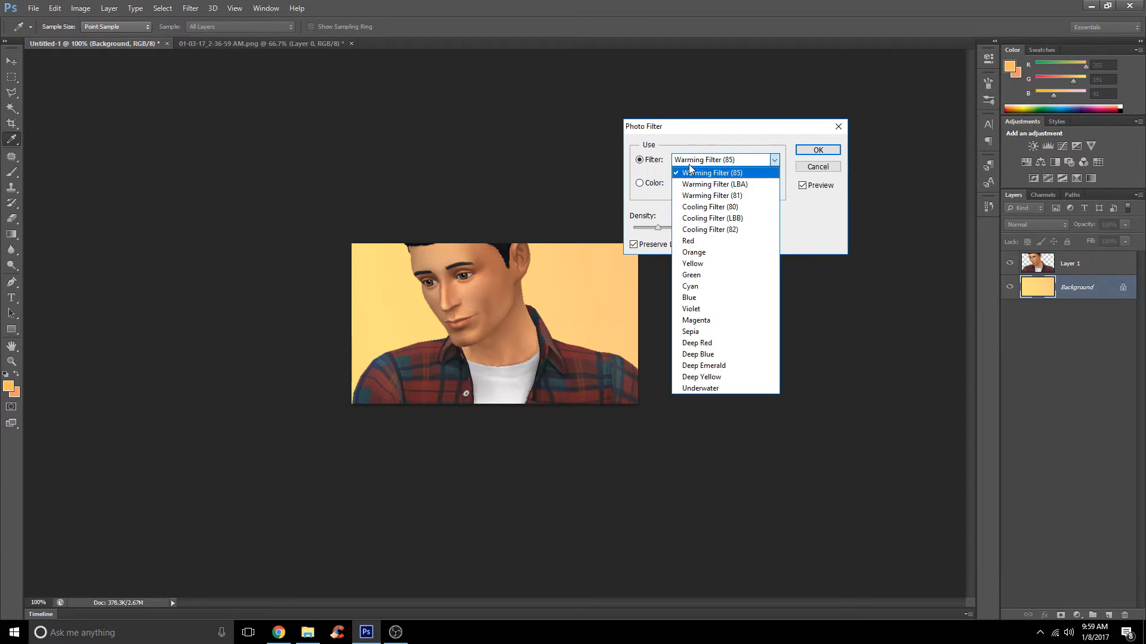
{"action": "left_click", "coordinate": [723, 233]}
{"action": "left_click", "coordinate": [722, 159]}
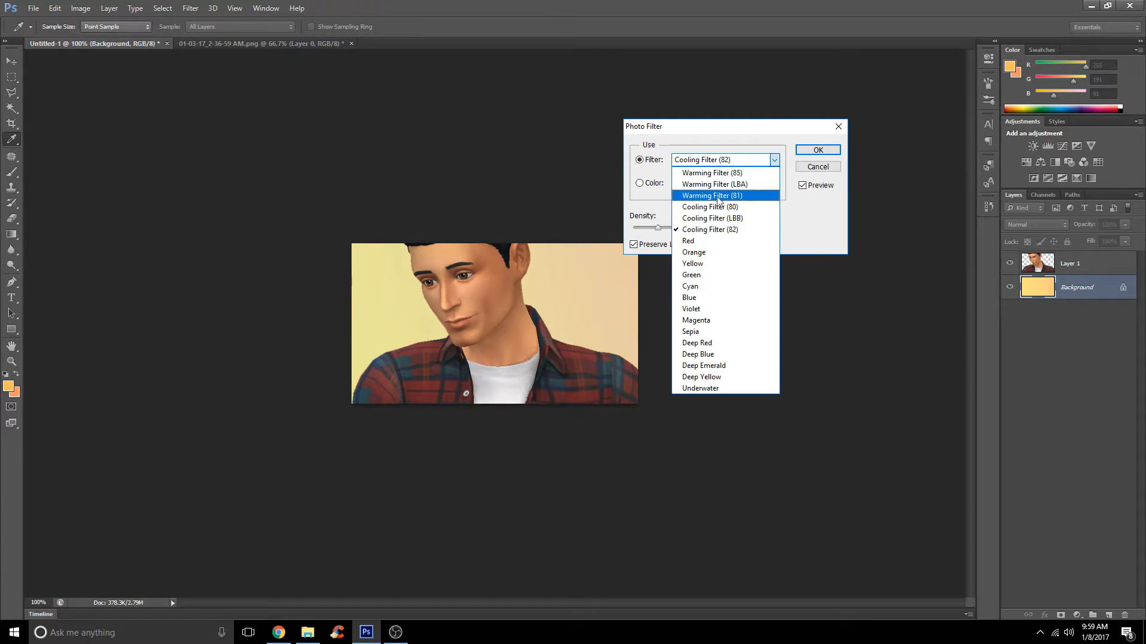
{"action": "left_click", "coordinate": [722, 206]}
{"action": "left_click", "coordinate": [722, 160]}
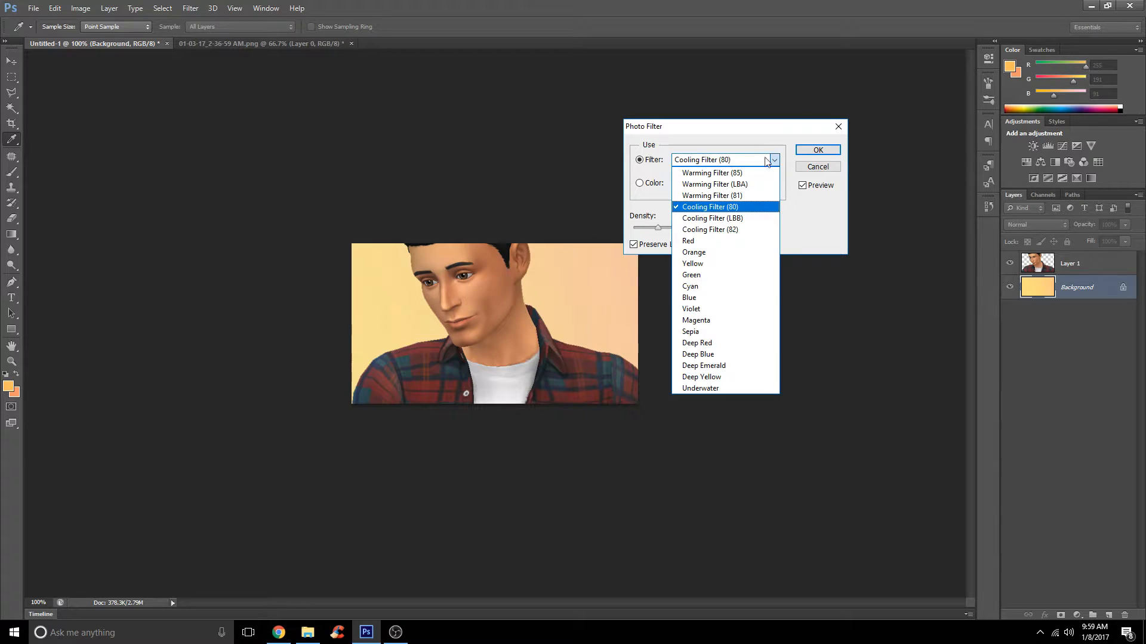
{"action": "left_click", "coordinate": [810, 162]}
{"action": "left_click", "coordinate": [815, 150]}
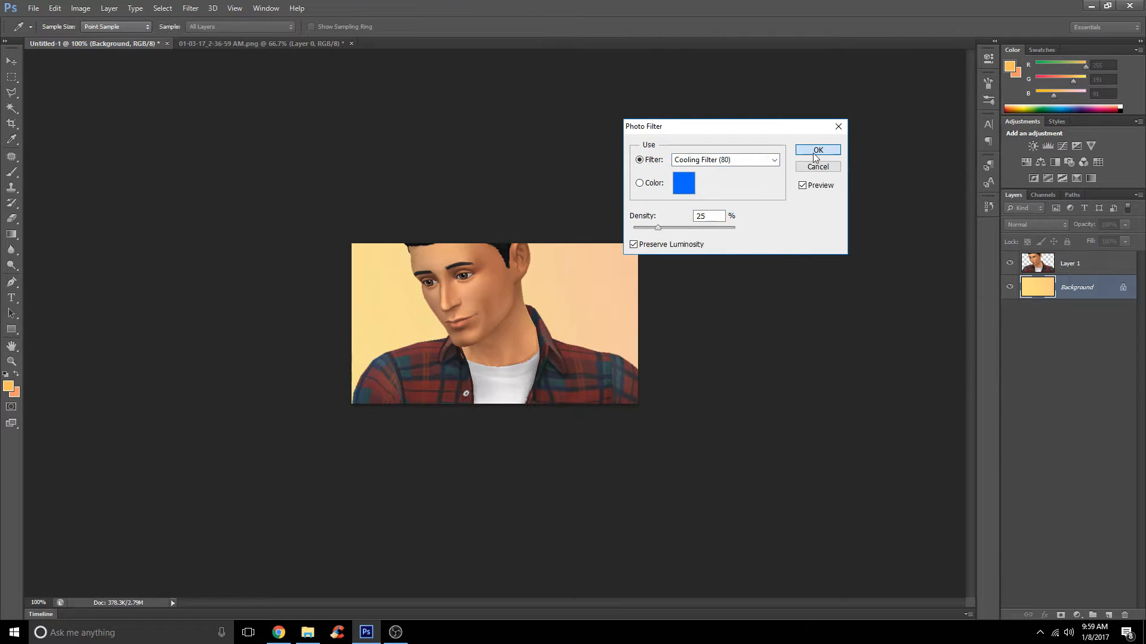
- Raise the brightness of the character on Layer 1 to 38 with a Brightness/Contrast adjustment
{"action": "left_click", "coordinate": [1122, 266]}
{"action": "left_click", "coordinate": [84, 9]}
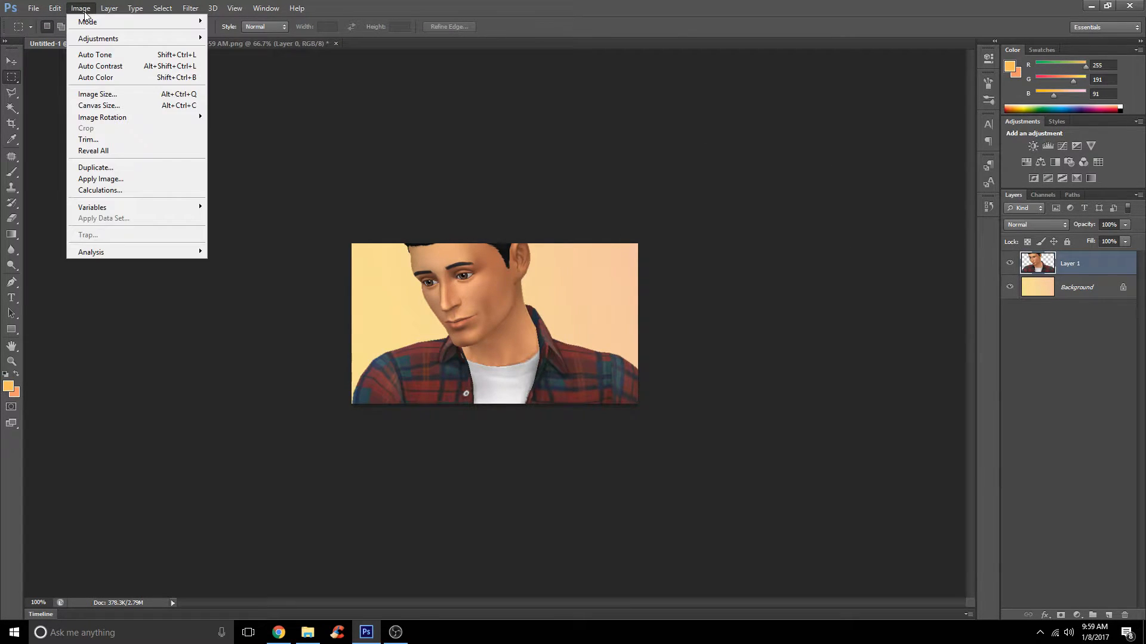
{"action": "mouse_move", "coordinate": [96, 38]}
{"action": "left_click", "coordinate": [254, 37]}
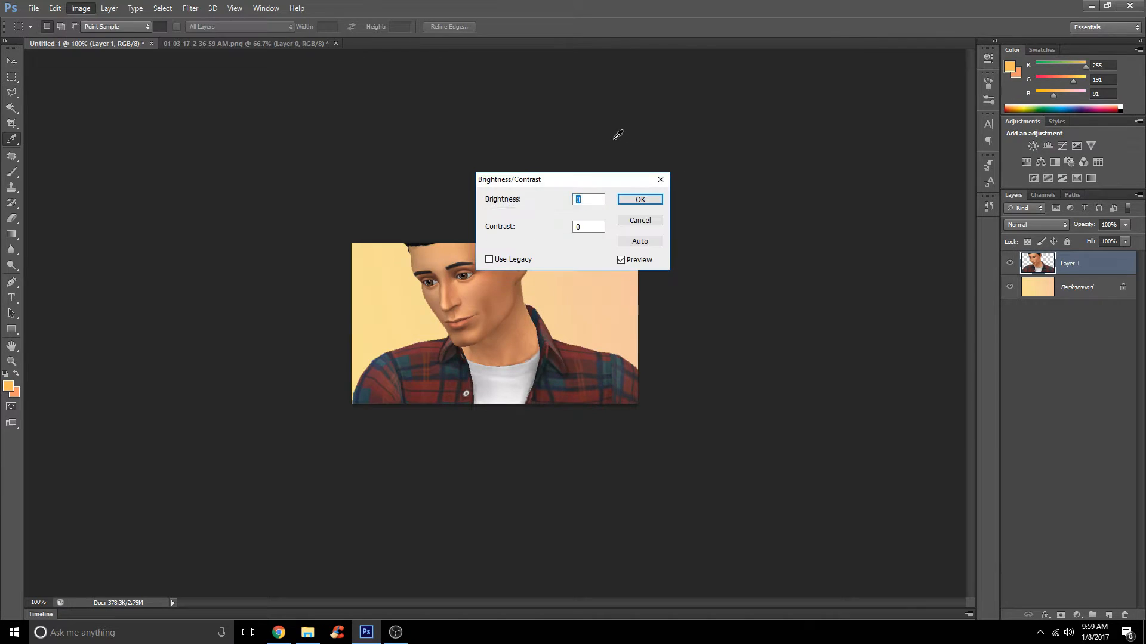
{"action": "left_click_drag", "start_coordinate": [546, 212], "coordinate": [558, 213]}
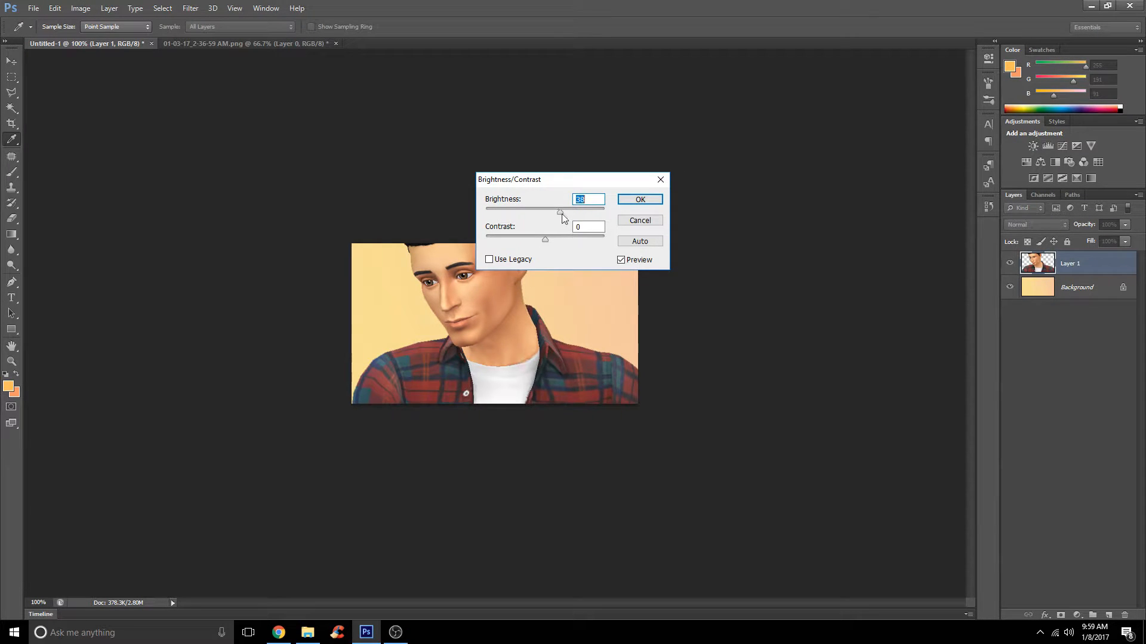
{"action": "left_click", "coordinate": [640, 199]}
{"action": "key", "text": "m"}
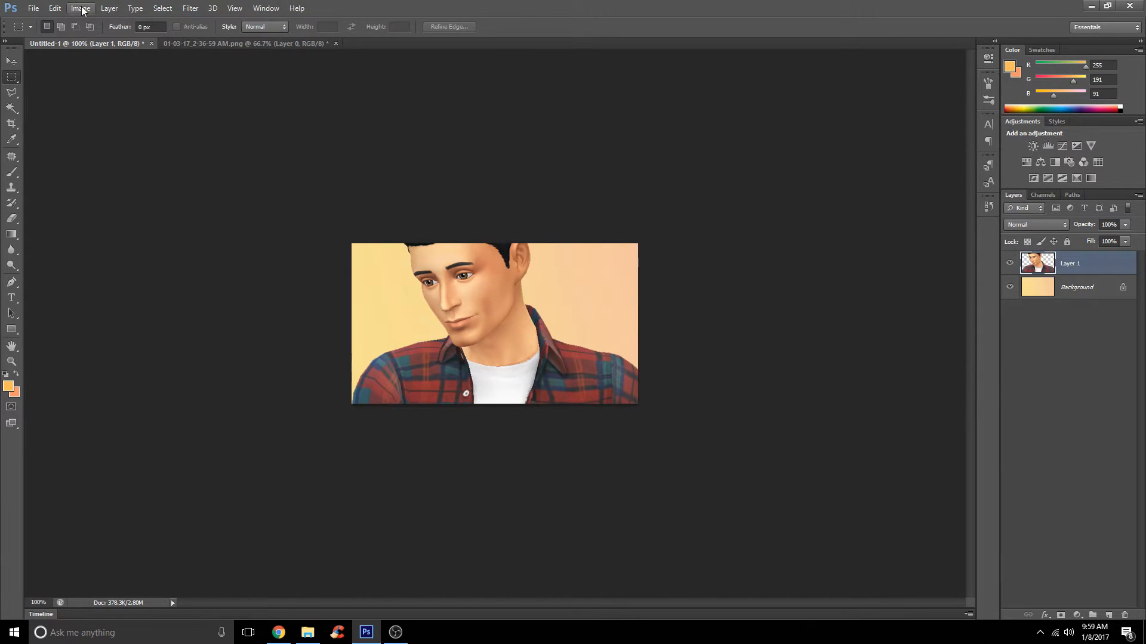
- Compare warming, orange and violet photo filters on the character layer, and apply Deep Yellow at 25% density
{"action": "left_click", "coordinate": [80, 9]}
{"action": "mouse_move", "coordinate": [81, 30]}
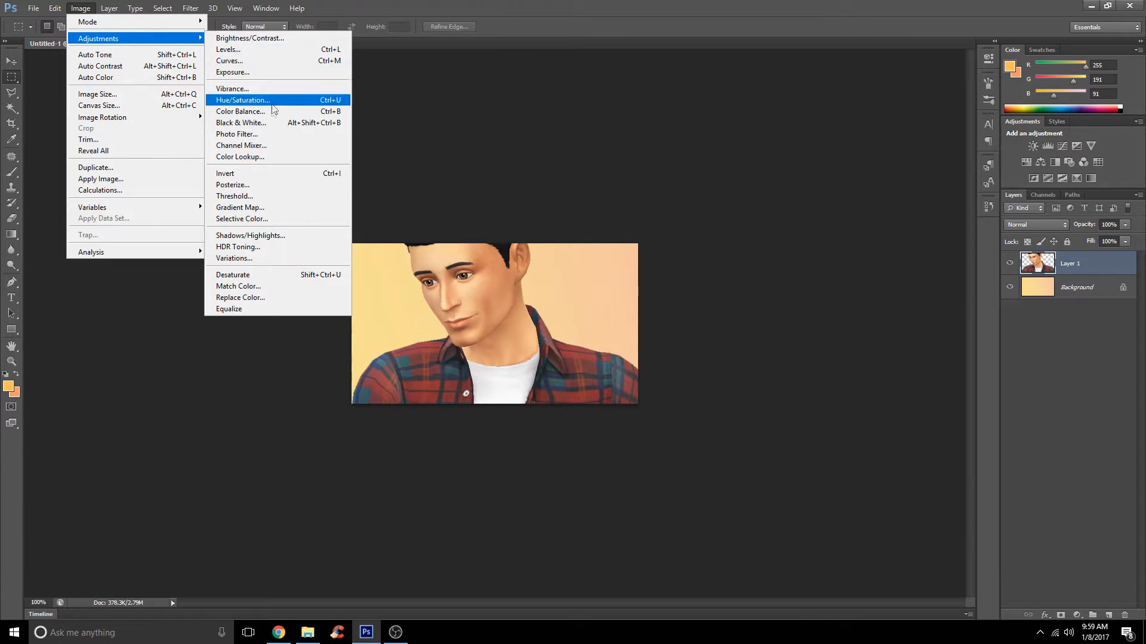
{"action": "left_click", "coordinate": [247, 135]}
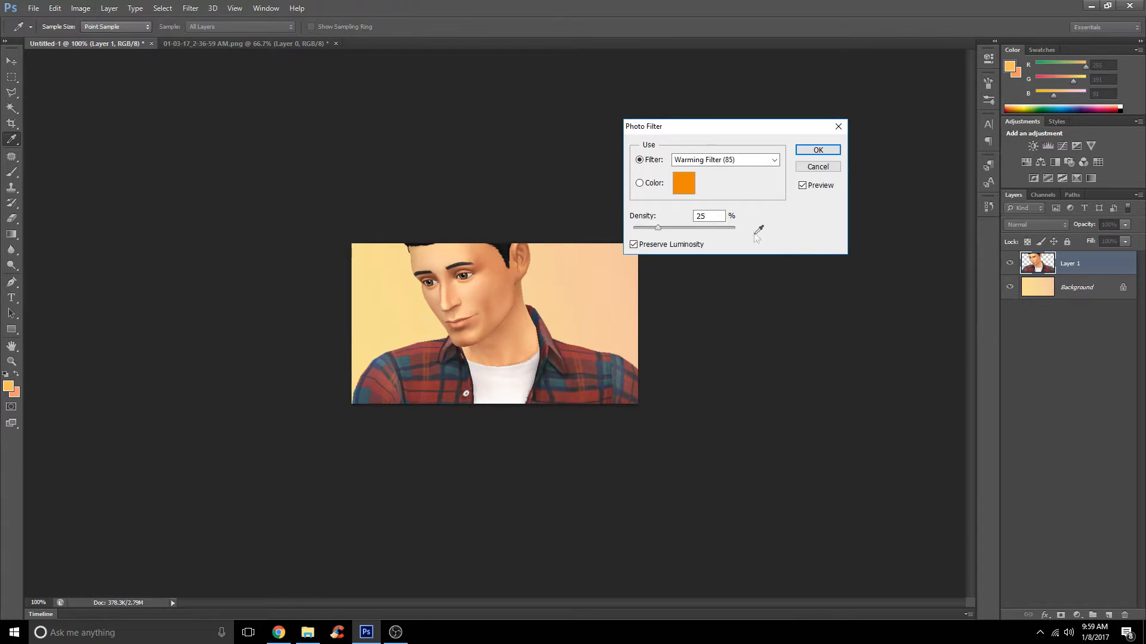
{"action": "left_click", "coordinate": [745, 166]}
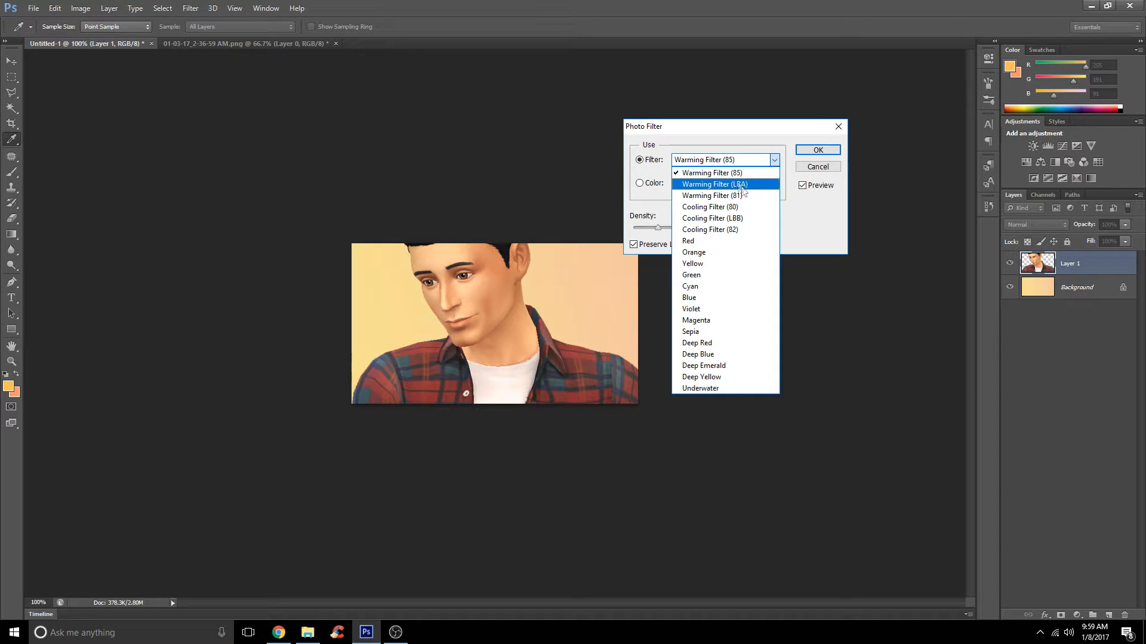
{"action": "left_click", "coordinate": [740, 175]}
{"action": "left_click", "coordinate": [740, 161]}
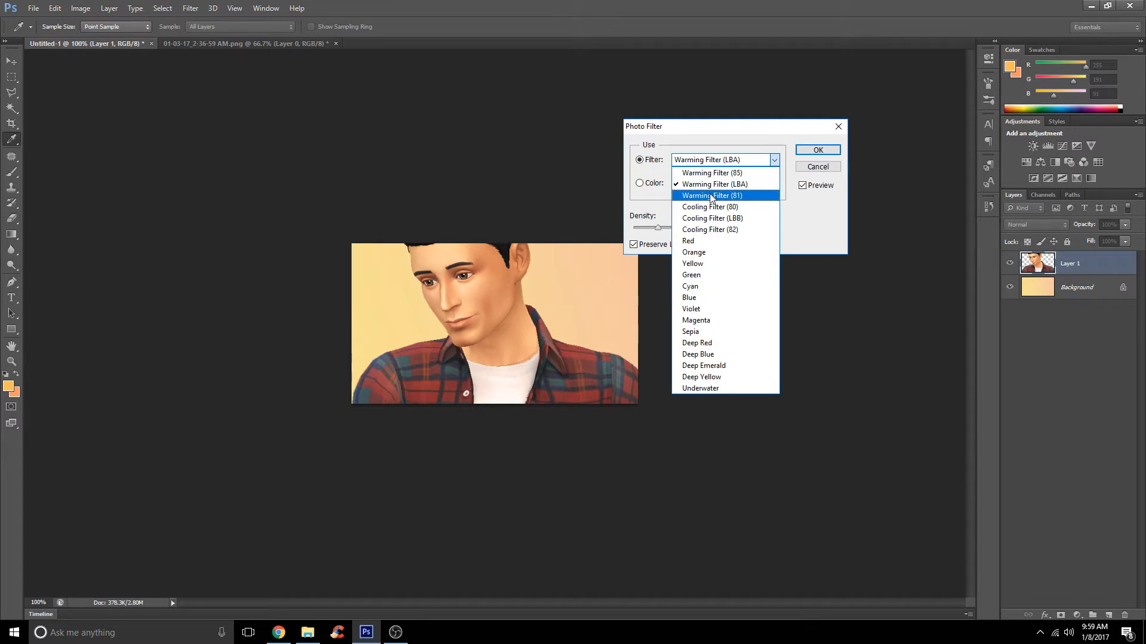
{"action": "left_click", "coordinate": [710, 194]}
{"action": "left_click", "coordinate": [710, 162]}
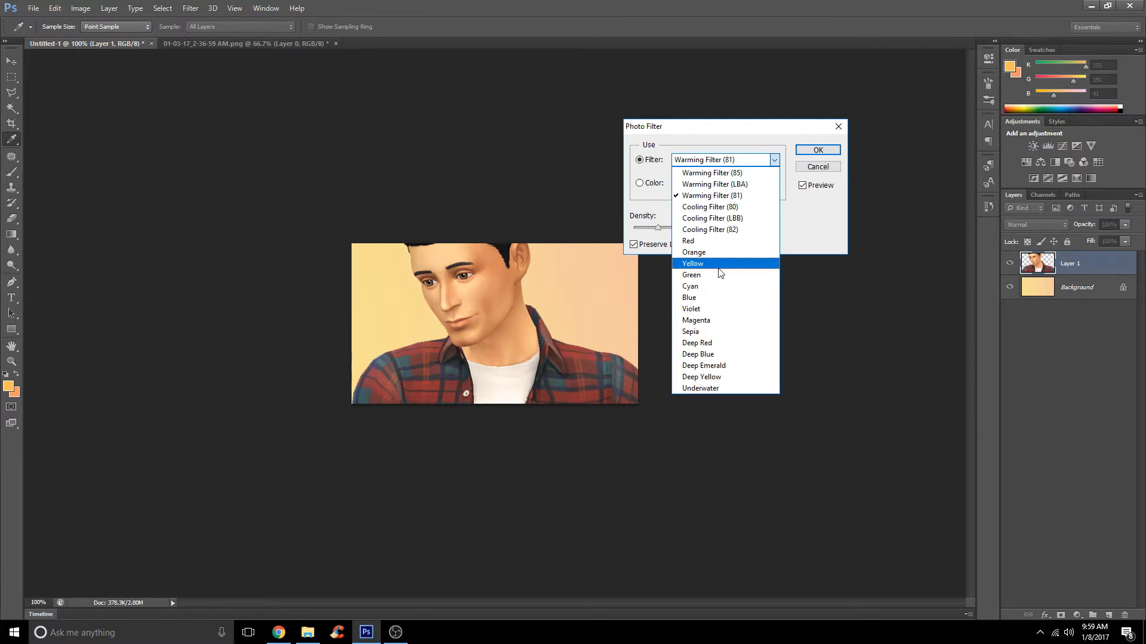
{"action": "left_click", "coordinate": [714, 252]}
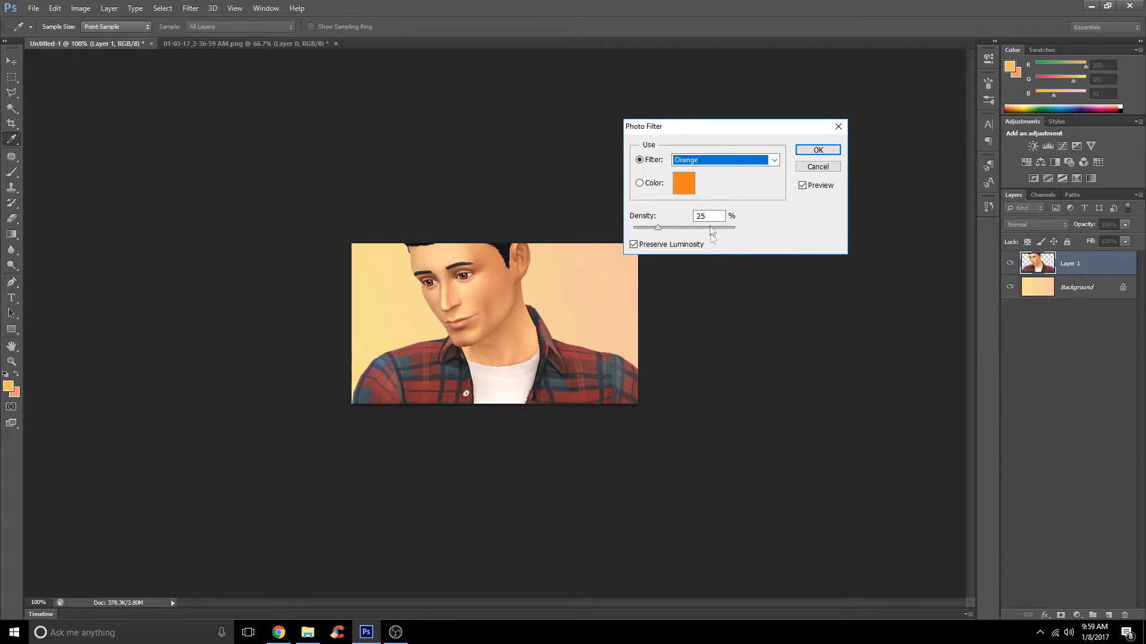
{"action": "left_click", "coordinate": [719, 164]}
{"action": "left_click", "coordinate": [728, 302]}
{"action": "left_click", "coordinate": [713, 161]}
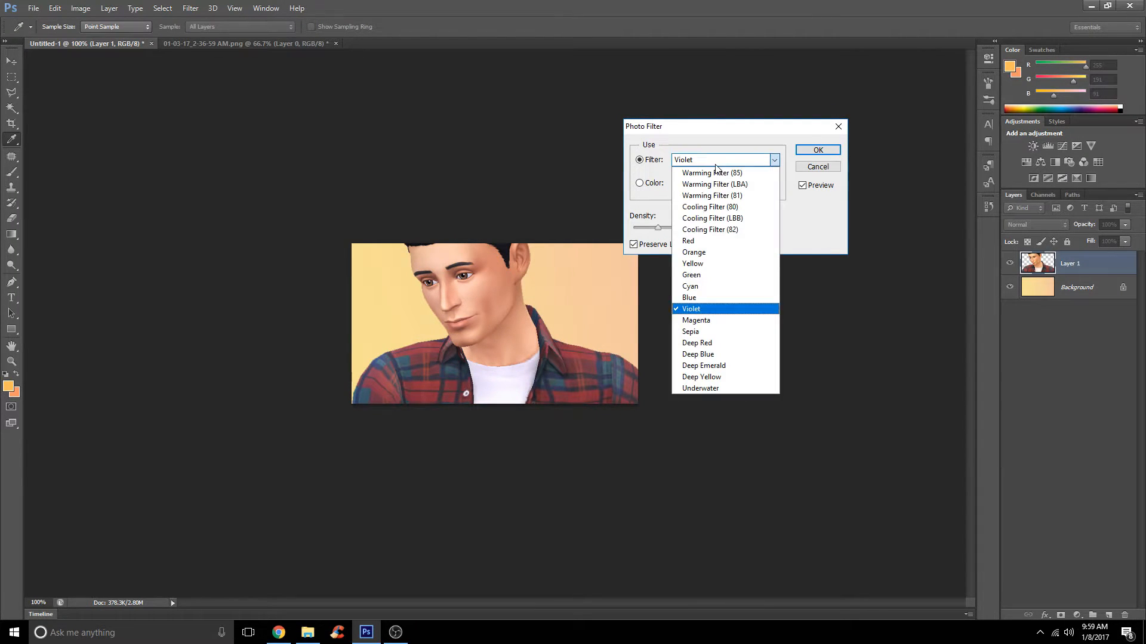
{"action": "left_click", "coordinate": [717, 377]}
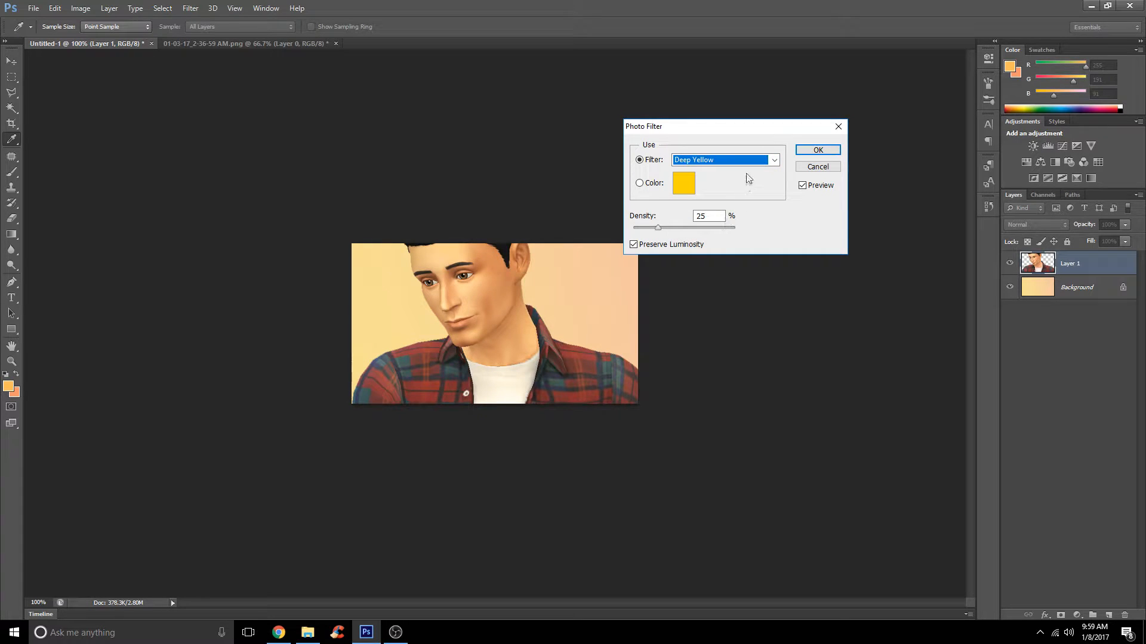
{"action": "left_click", "coordinate": [834, 151]}
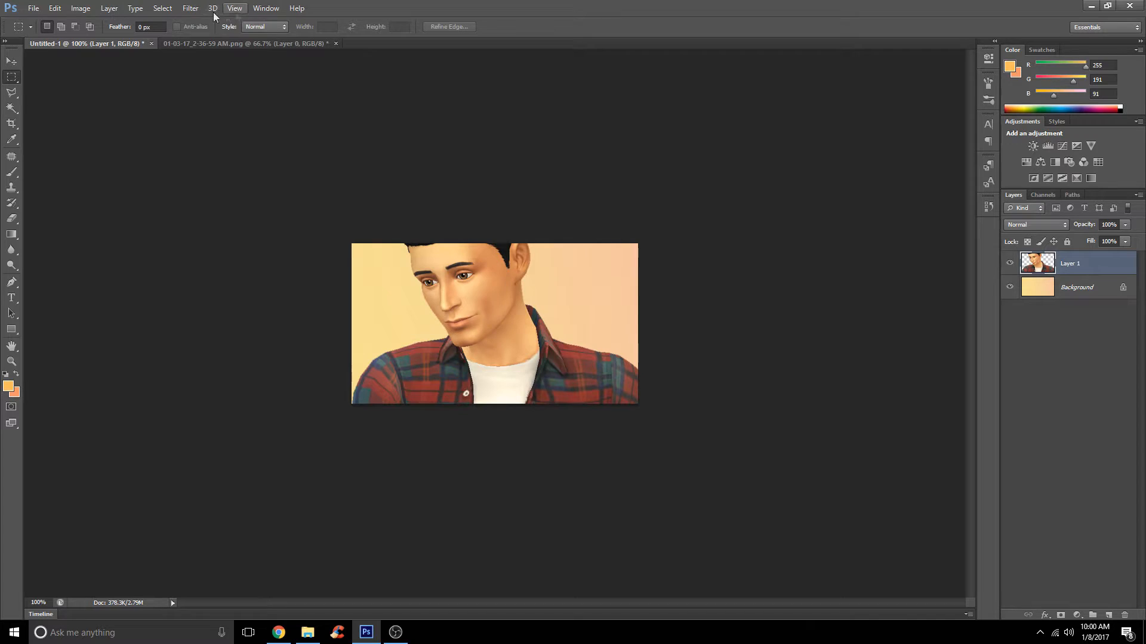
- Sharpen the character on Layer 1 with Smart Sharpen at 182% amount and a 13.5 px radius, removing lens blur
{"action": "left_click", "coordinate": [190, 8]}
{"action": "mouse_move", "coordinate": [322, 186]}
{"action": "left_click", "coordinate": [382, 218]}
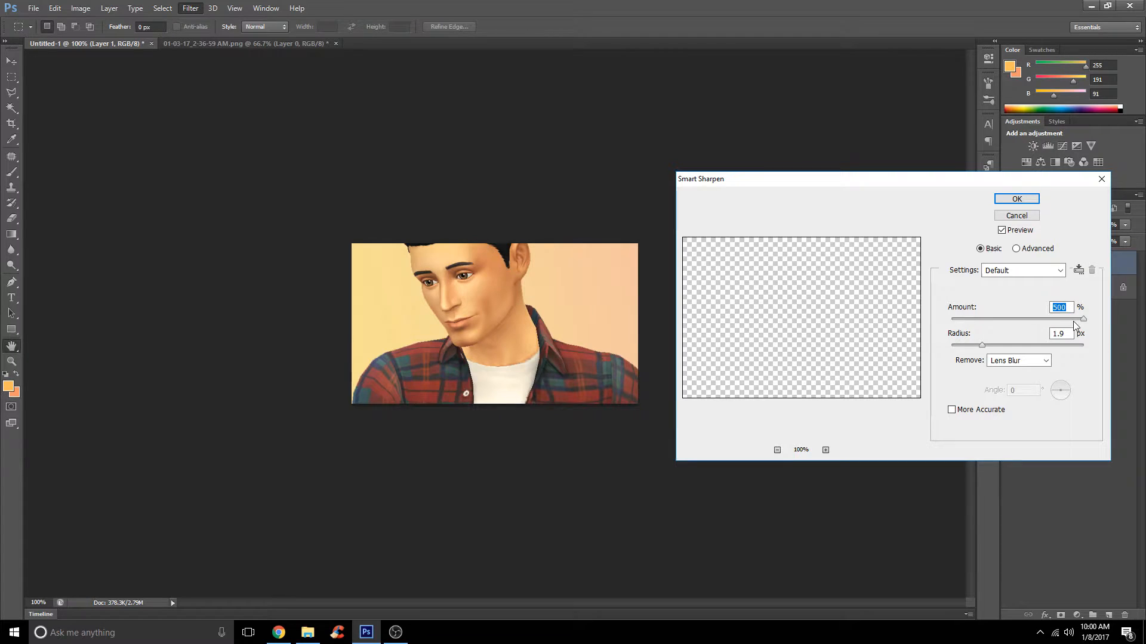
{"action": "left_click_drag", "start_coordinate": [1073, 322], "coordinate": [1052, 320]}
{"action": "left_click_drag", "start_coordinate": [983, 345], "coordinate": [1034, 347]}
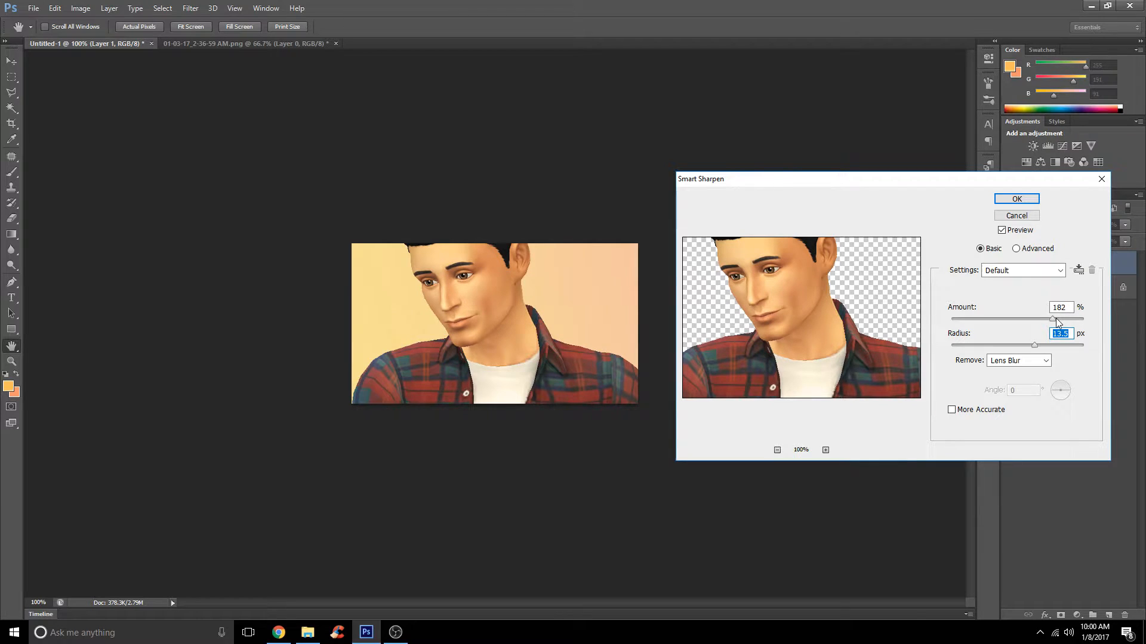
{"action": "key", "text": "Return"}
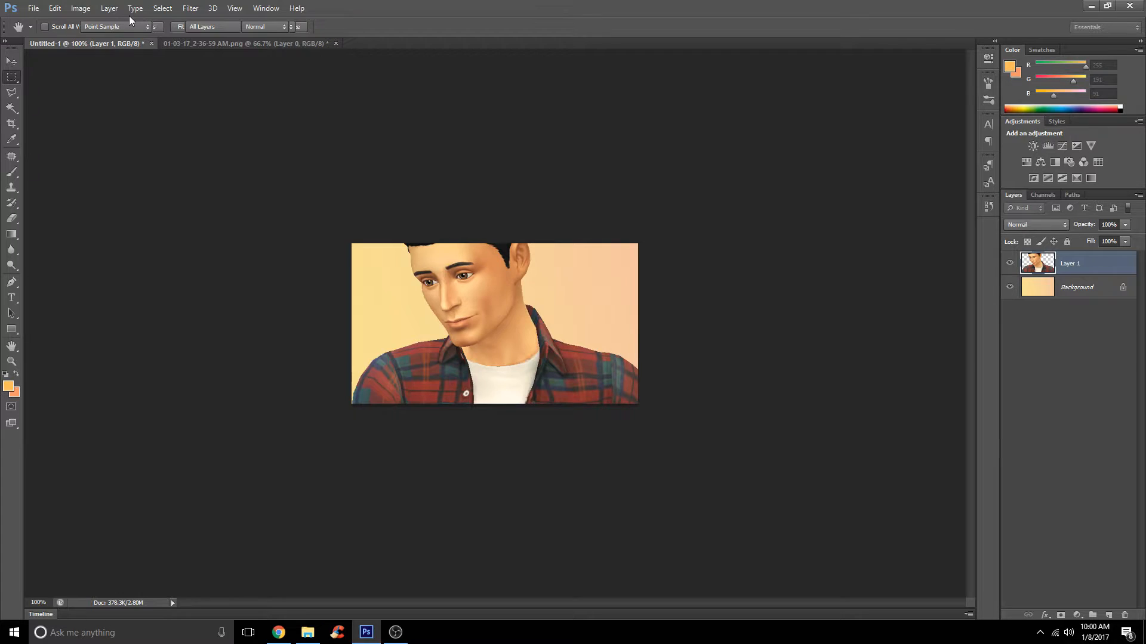
{"action": "left_click", "coordinate": [187, 11]}
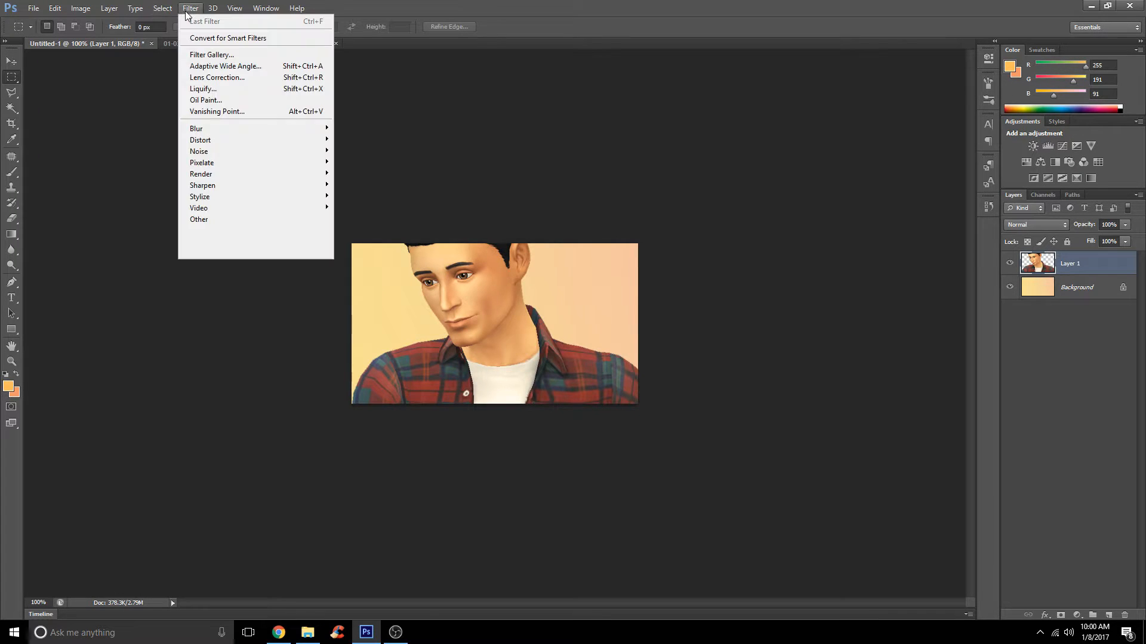
{"action": "mouse_move", "coordinate": [236, 138]}
{"action": "left_click", "coordinate": [486, 137]}
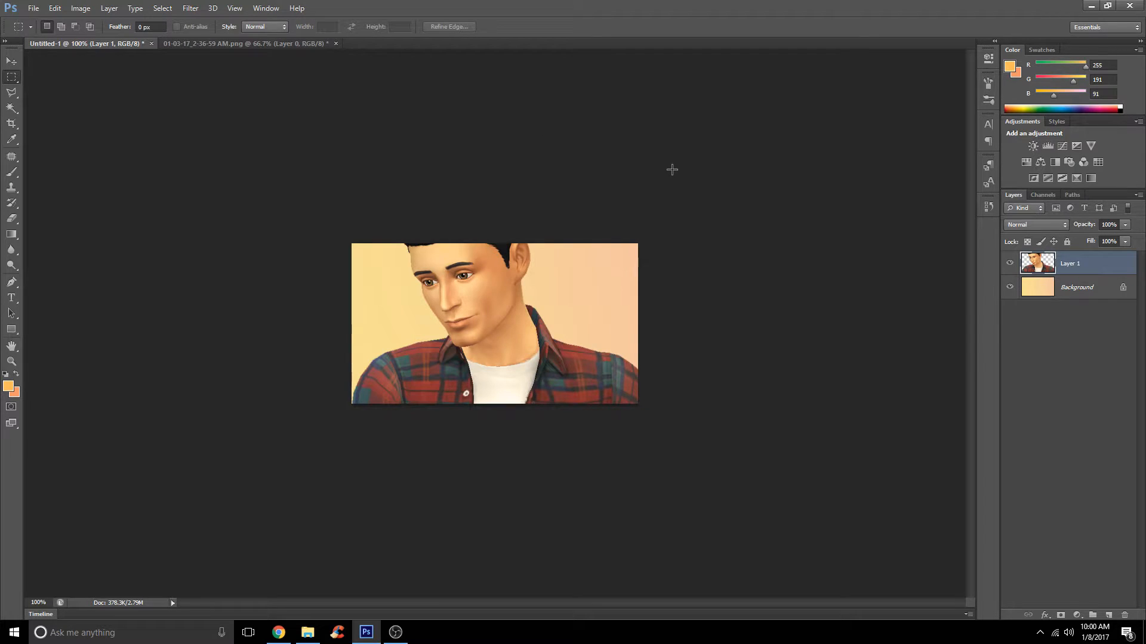
- Start placing an image file and go to the Sims 4 Icons folder inside Pictures
{"action": "left_click", "coordinate": [34, 8]}
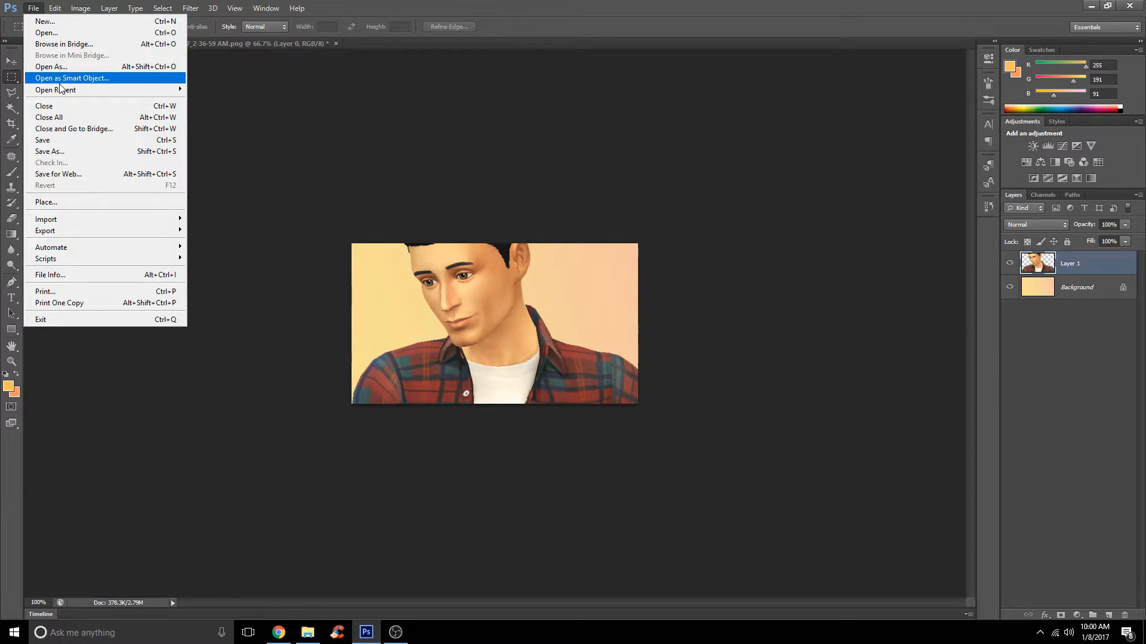
{"action": "left_click", "coordinate": [60, 201]}
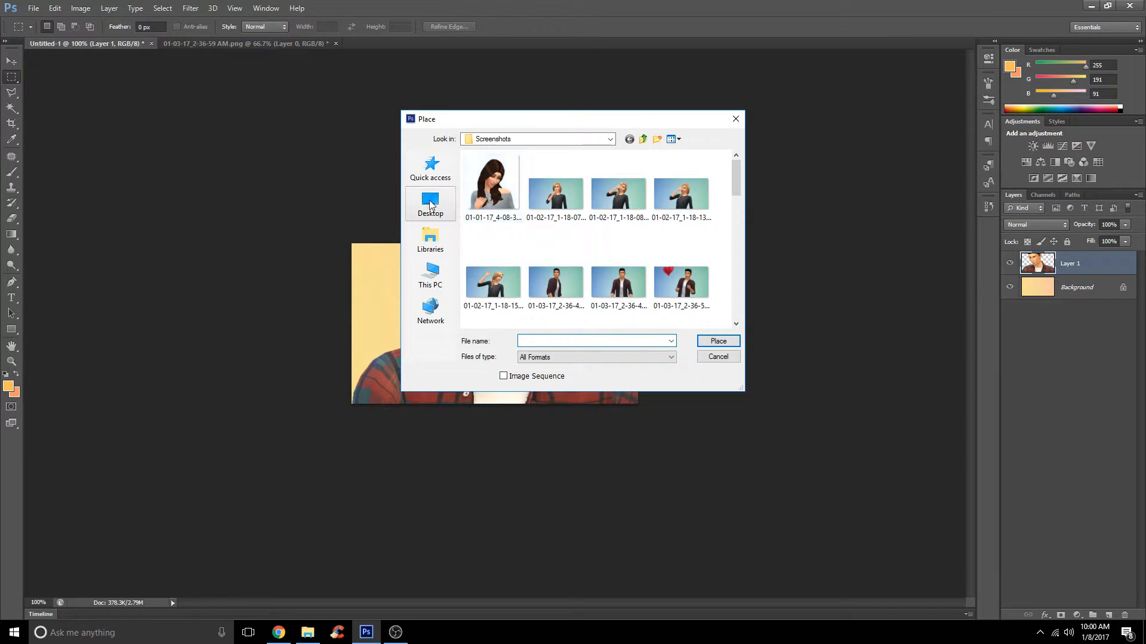
{"action": "left_click", "coordinate": [430, 168]}
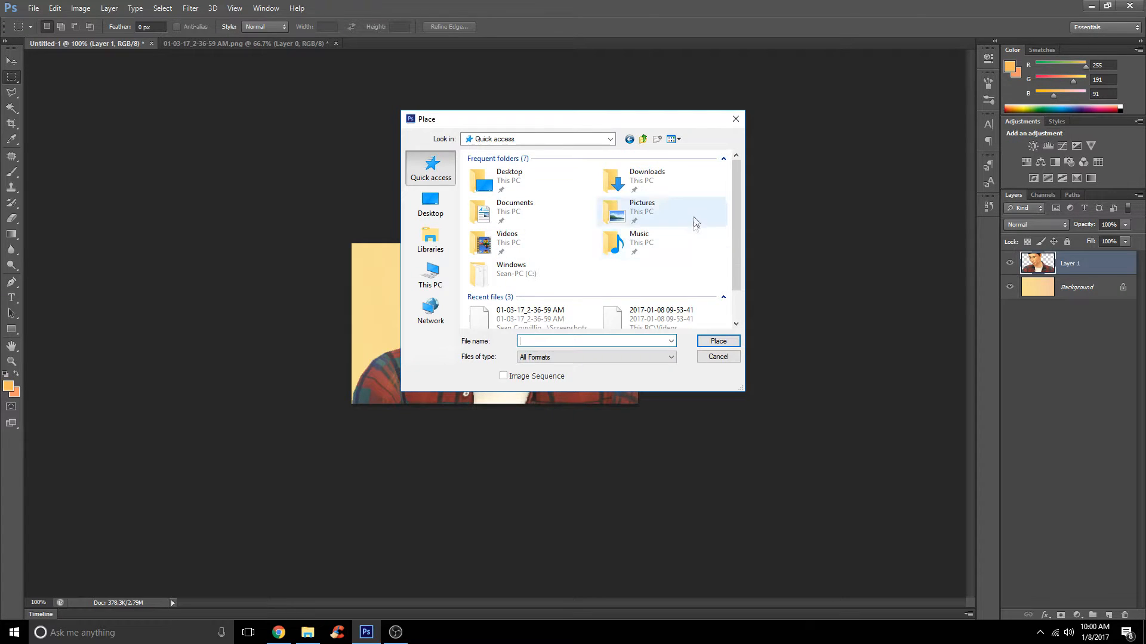
{"action": "double_click", "coordinate": [695, 222]}
{"action": "double_click", "coordinate": [677, 224]}
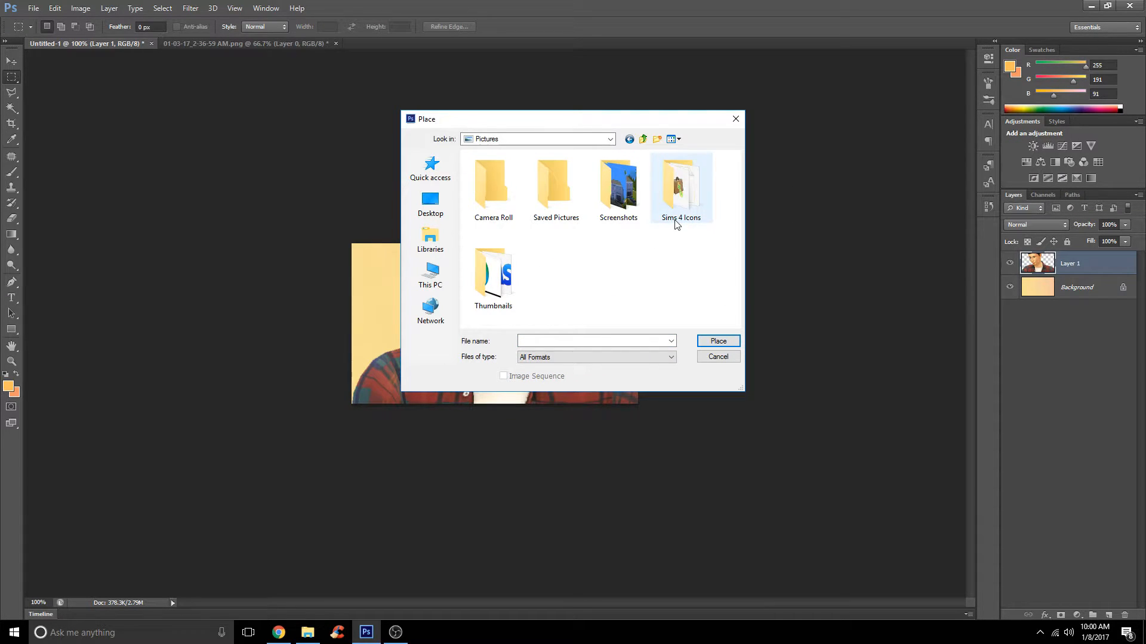
- Look through the icons in the Sims 4 Icons folder for one that suits the thumbnail
{"action": "scroll", "coordinate": [674, 221], "scroll_direction": "down", "scroll_amount": 10}
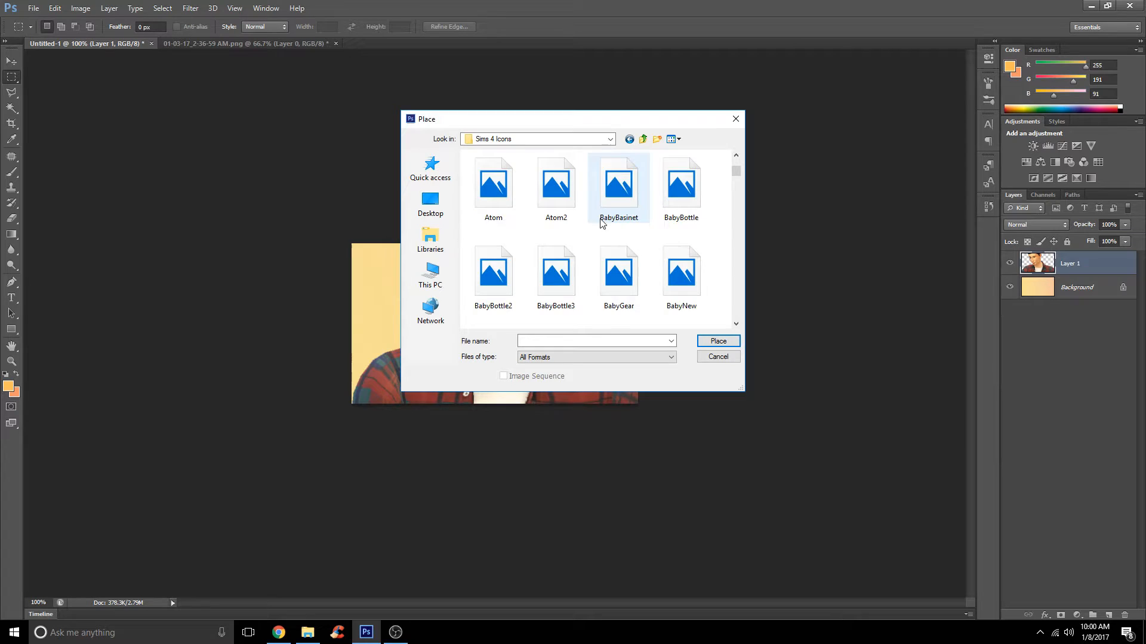
{"action": "scroll", "coordinate": [576, 258], "scroll_direction": "down", "scroll_amount": 15}
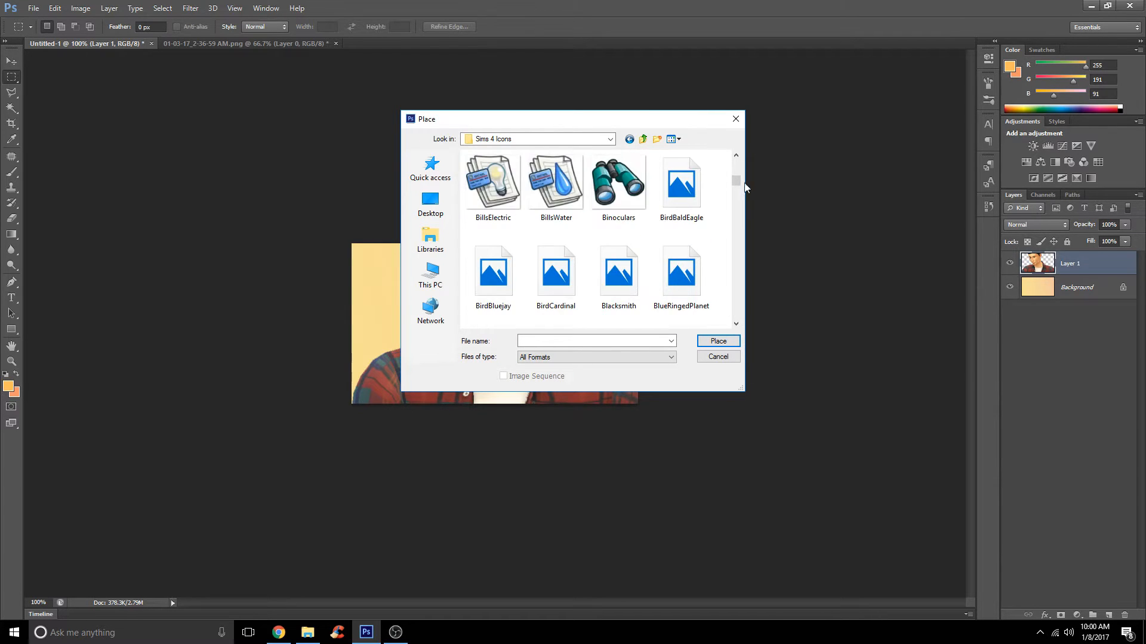
{"action": "scroll", "coordinate": [739, 276], "scroll_direction": "down", "scroll_amount": 15}
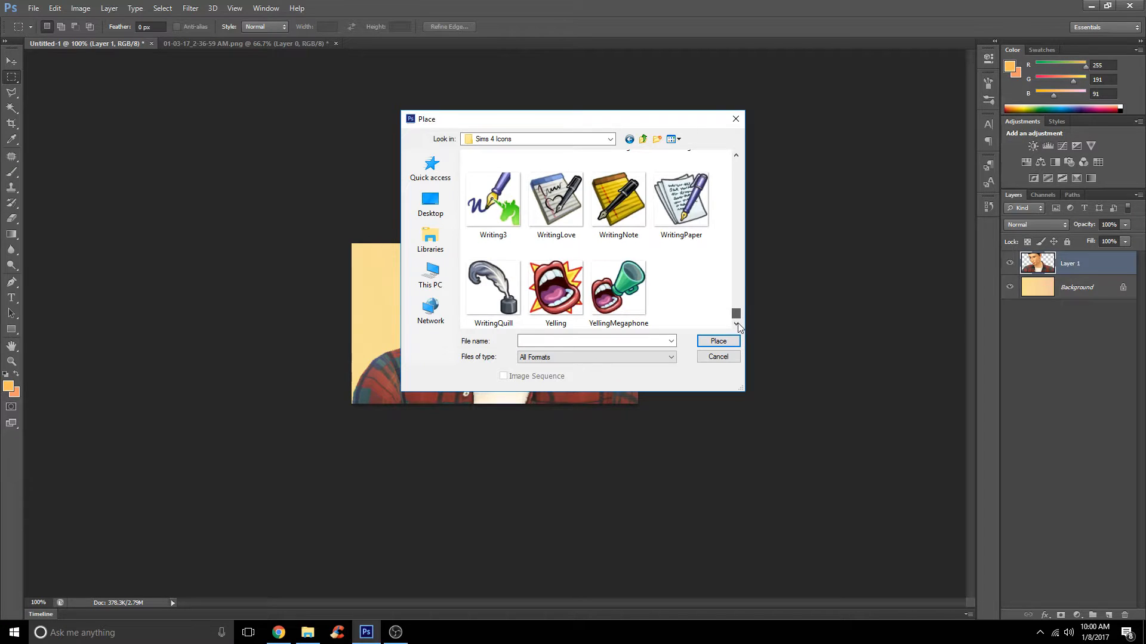
{"action": "left_click_drag", "start_coordinate": [735, 313], "coordinate": [759, 158]}
{"action": "scroll", "coordinate": [677, 263], "scroll_direction": "down", "scroll_amount": 2}
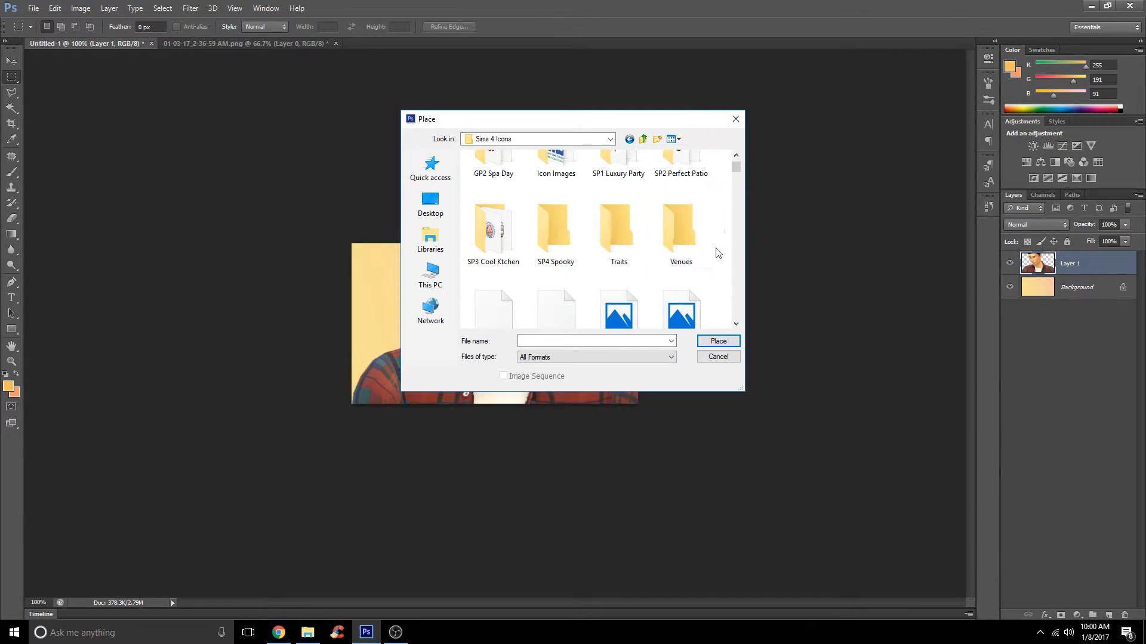
{"action": "scroll", "coordinate": [624, 257], "scroll_direction": "down", "scroll_amount": 10}
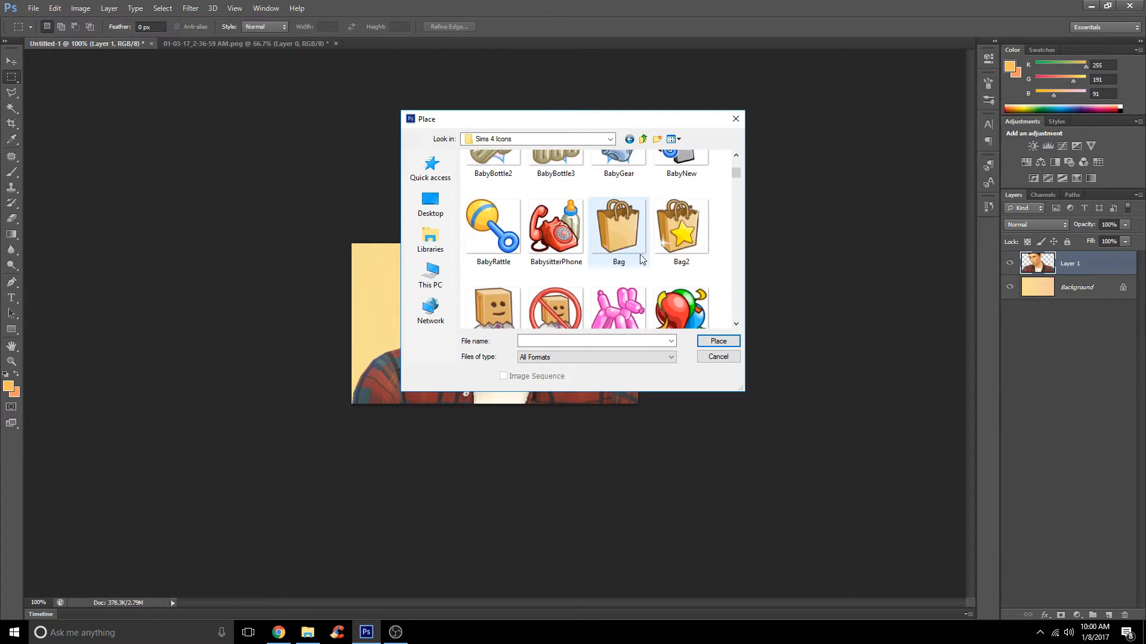
{"action": "scroll", "coordinate": [635, 254], "scroll_direction": "down", "scroll_amount": 5}
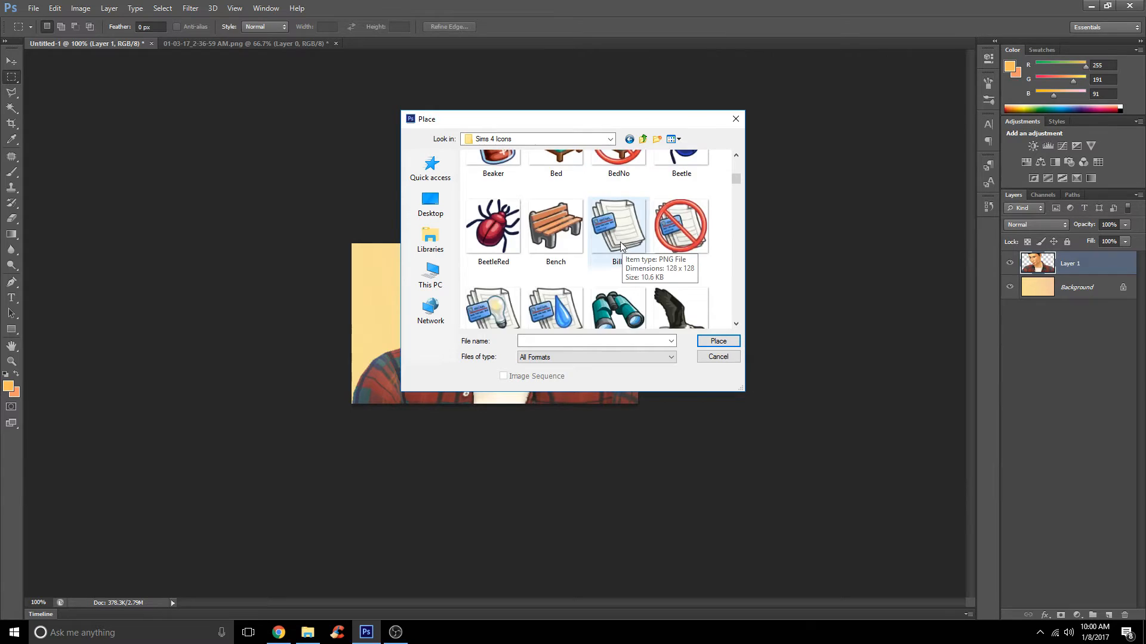
{"action": "scroll", "coordinate": [618, 242], "scroll_direction": "down", "scroll_amount": 6}
{"action": "scroll", "coordinate": [613, 236], "scroll_direction": "down", "scroll_amount": 8}
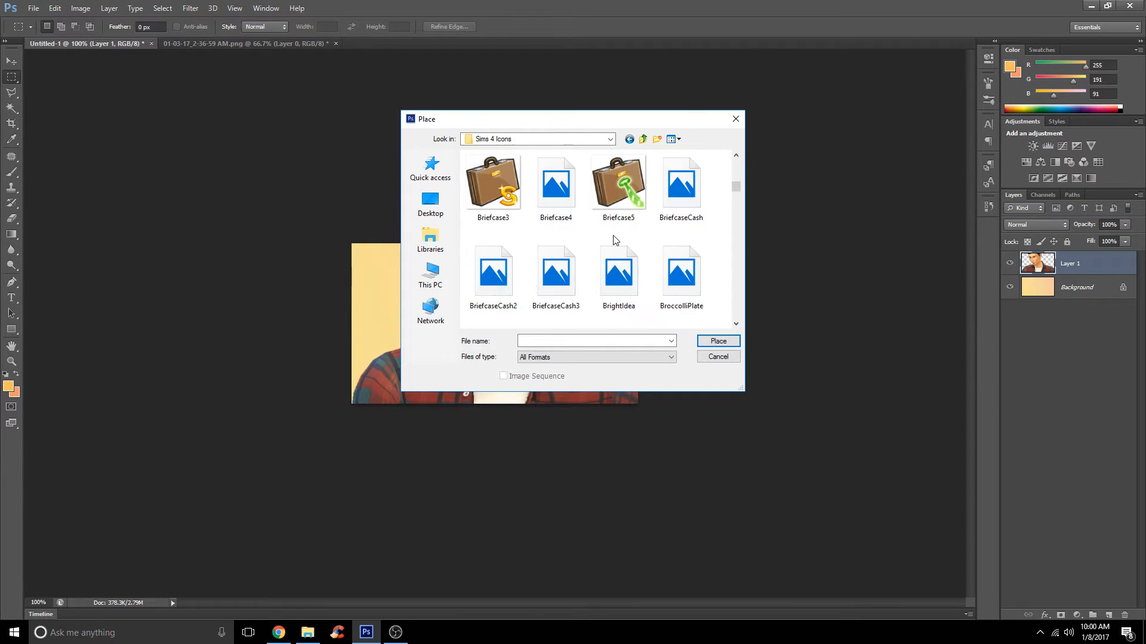
{"action": "left_click_drag", "start_coordinate": [737, 191], "coordinate": [735, 231]}
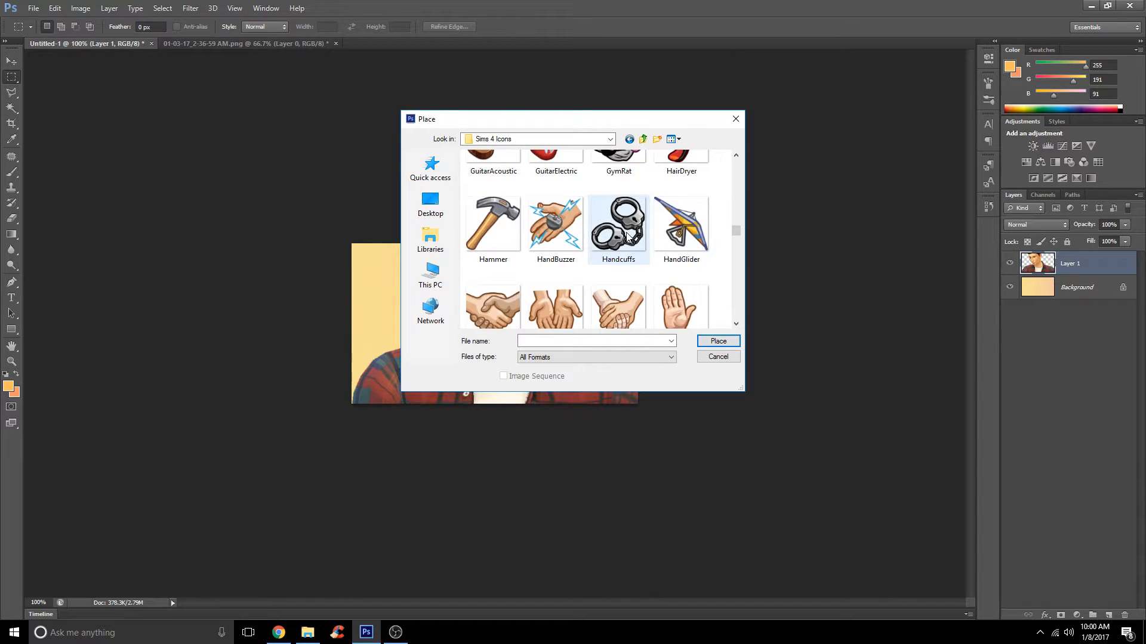
{"action": "scroll", "coordinate": [629, 245], "scroll_direction": "down", "scroll_amount": 2}
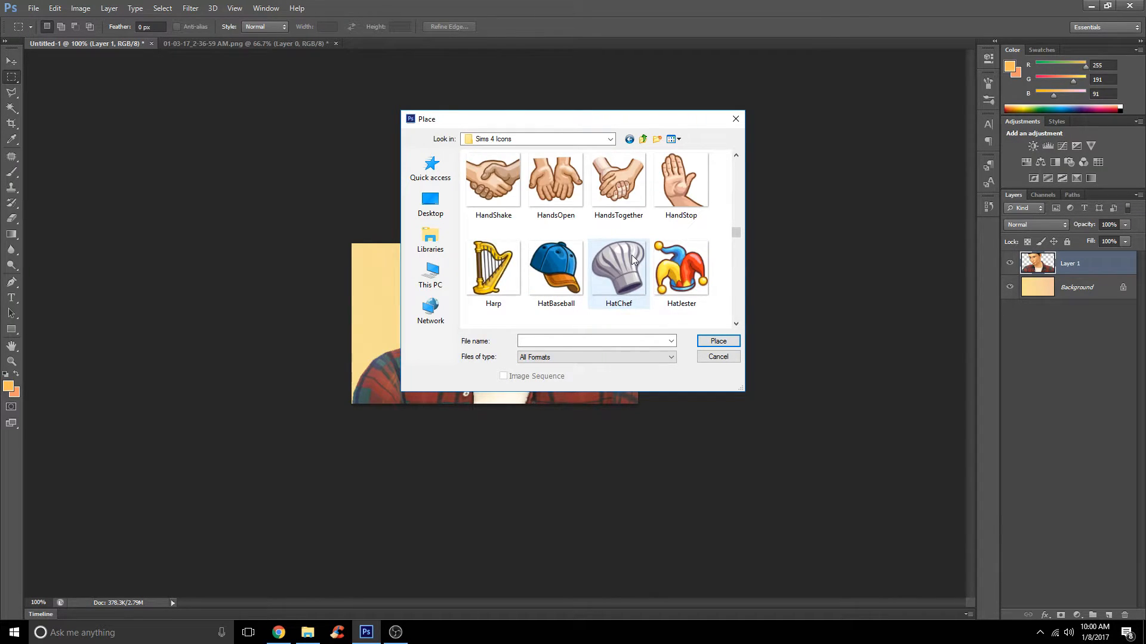
{"action": "scroll", "coordinate": [631, 255], "scroll_direction": "down", "scroll_amount": 3}
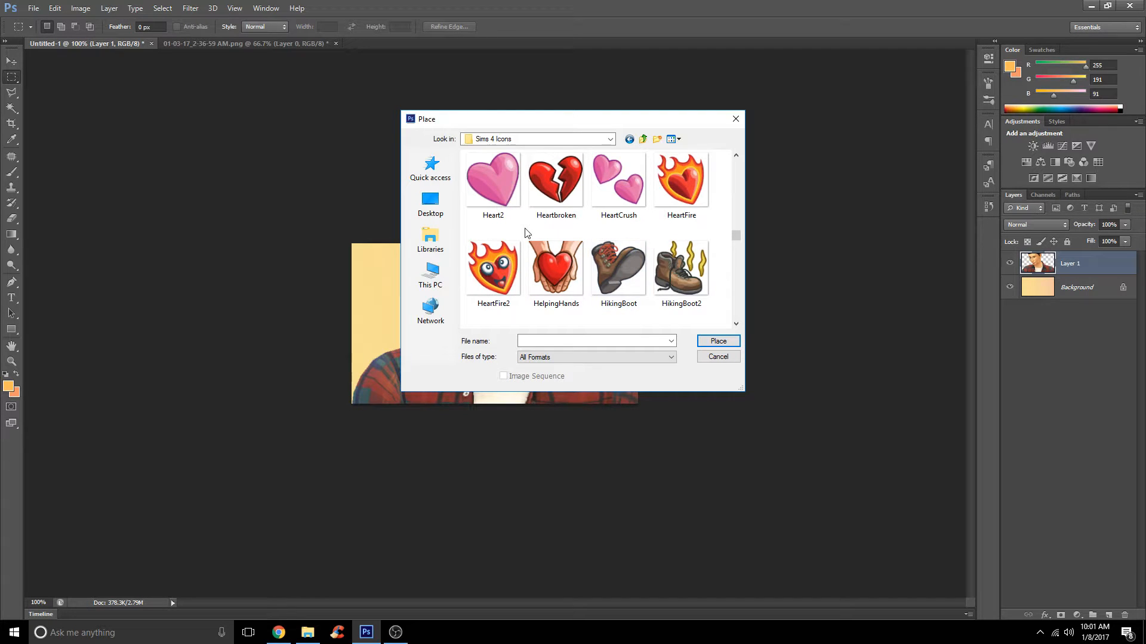
{"action": "scroll", "coordinate": [526, 233], "scroll_direction": "down", "scroll_amount": 2}
{"action": "scroll", "coordinate": [519, 233], "scroll_direction": "down", "scroll_amount": 8}
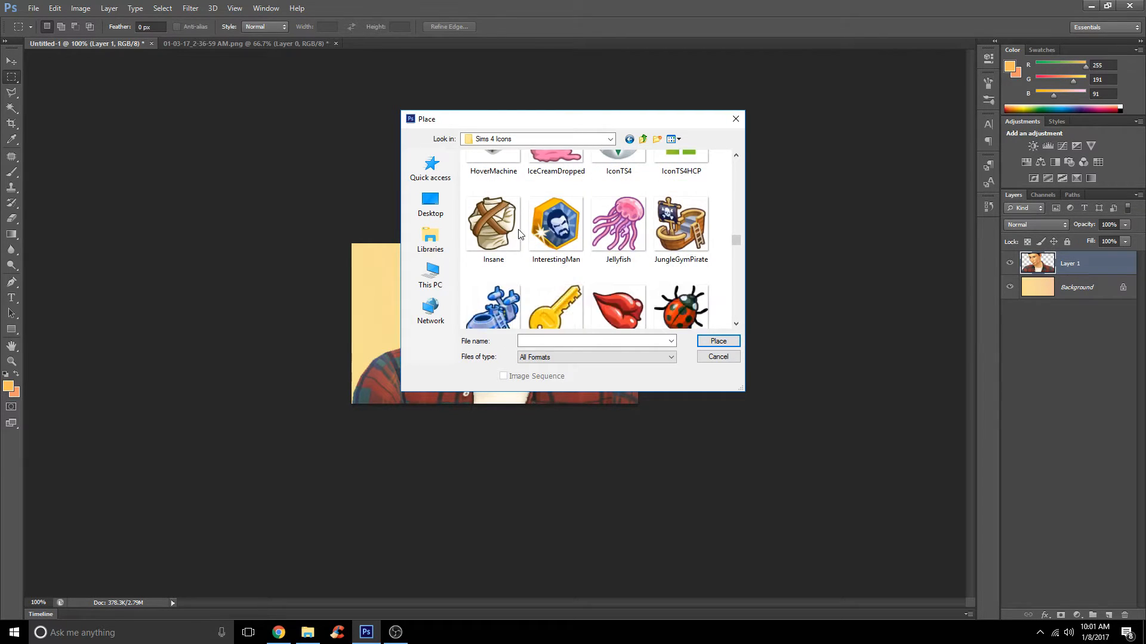
{"action": "scroll", "coordinate": [508, 221], "scroll_direction": "down", "scroll_amount": 10}
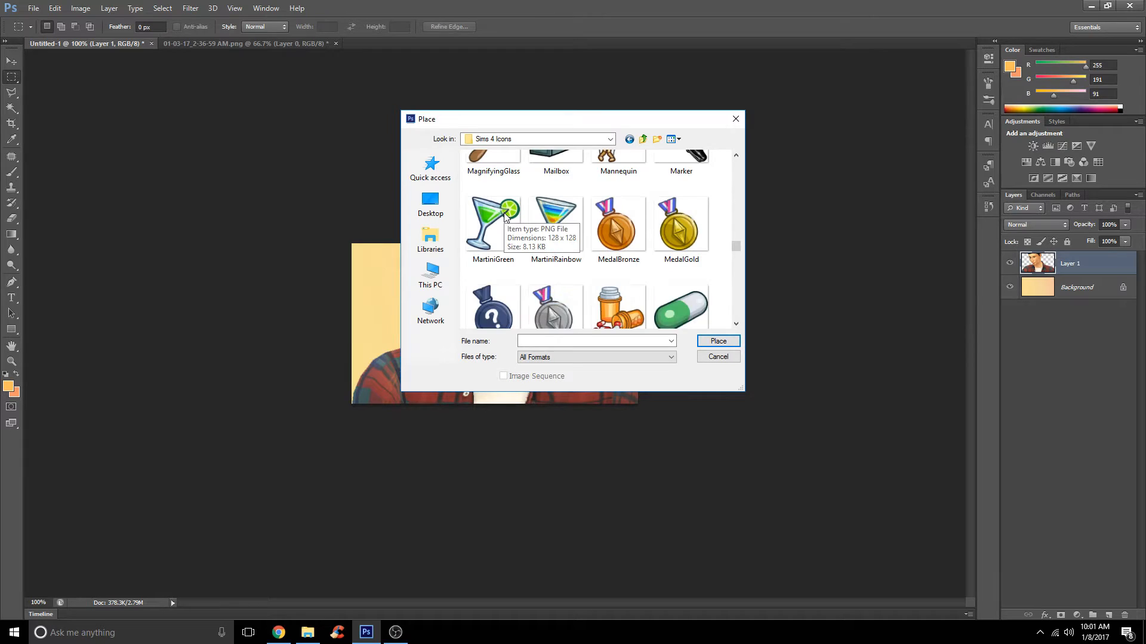
{"action": "scroll", "coordinate": [511, 226], "scroll_direction": "up", "scroll_amount": 5}
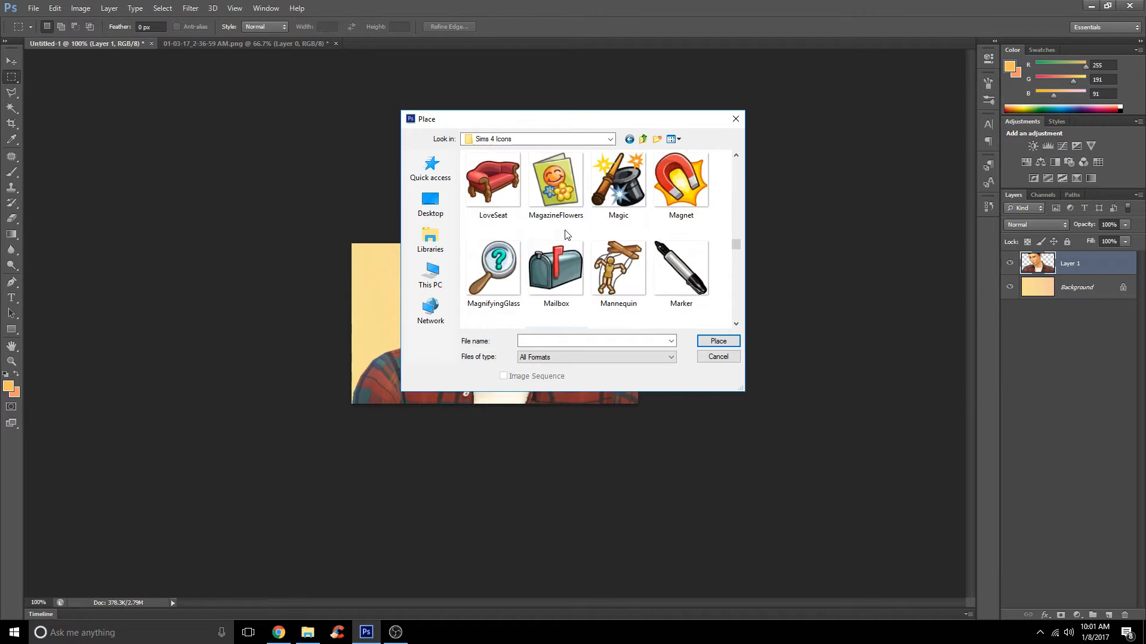
{"action": "scroll", "coordinate": [564, 231], "scroll_direction": "down", "scroll_amount": 9}
{"action": "scroll", "coordinate": [563, 229], "scroll_direction": "down", "scroll_amount": 3}
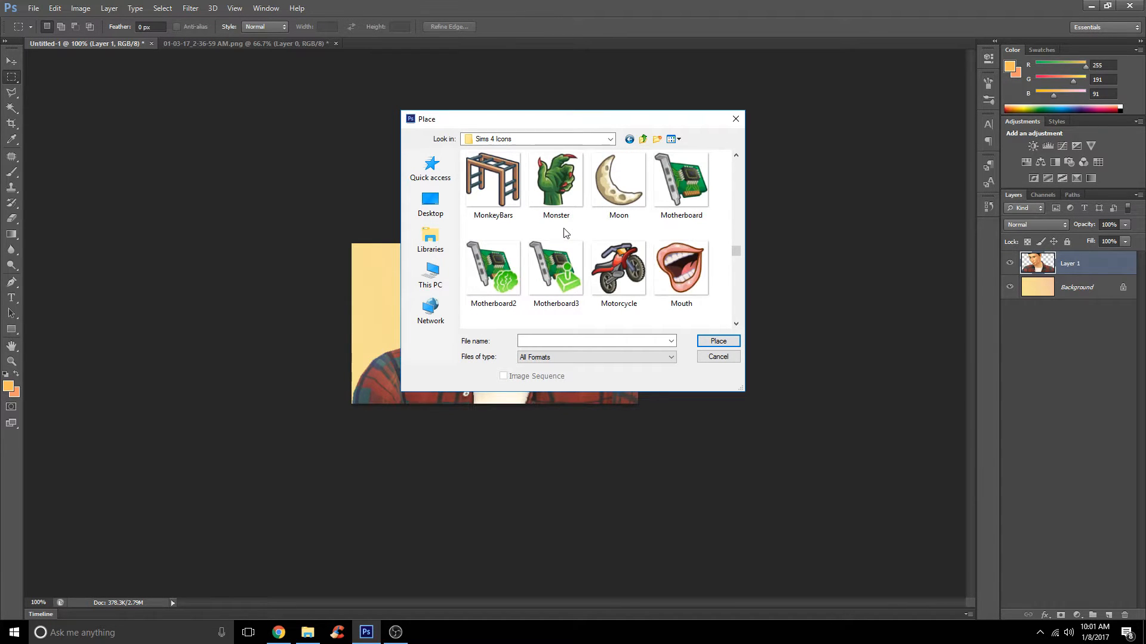
{"action": "scroll", "coordinate": [569, 265], "scroll_direction": "down", "scroll_amount": 4}
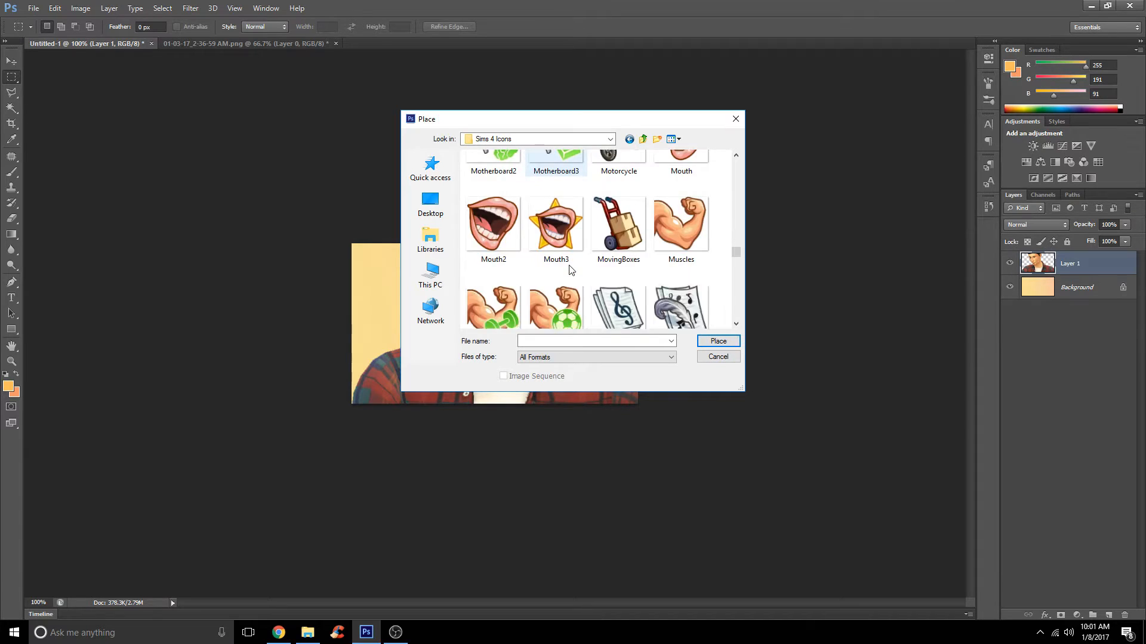
{"action": "scroll", "coordinate": [567, 262], "scroll_direction": "down", "scroll_amount": 5}
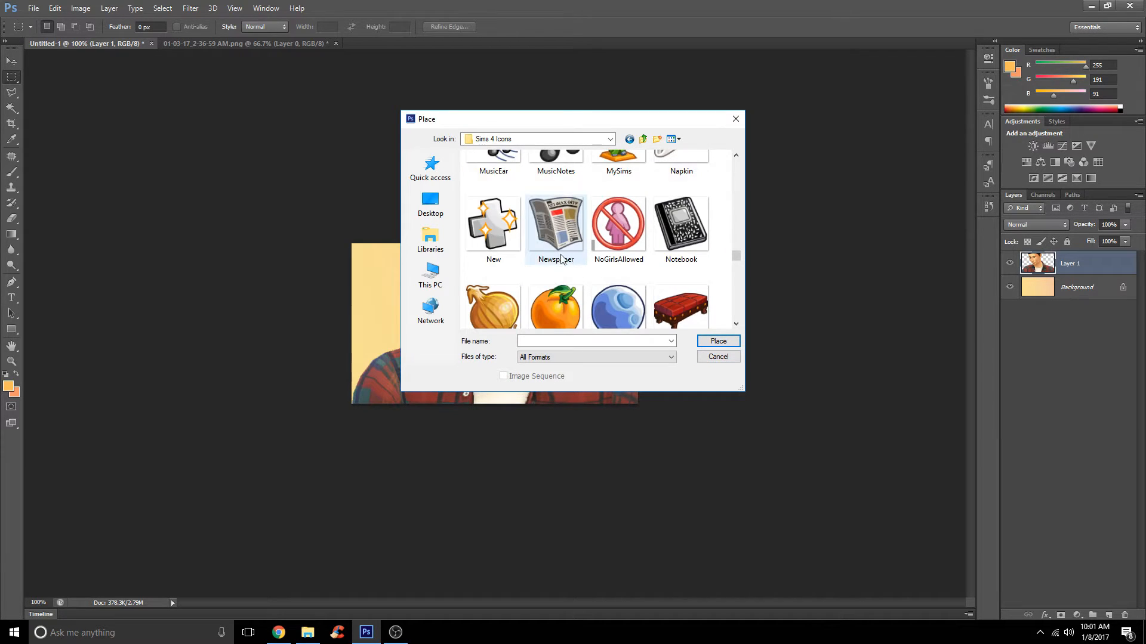
{"action": "scroll", "coordinate": [581, 258], "scroll_direction": "down", "scroll_amount": 3}
{"action": "scroll", "coordinate": [579, 255], "scroll_direction": "down", "scroll_amount": 3}
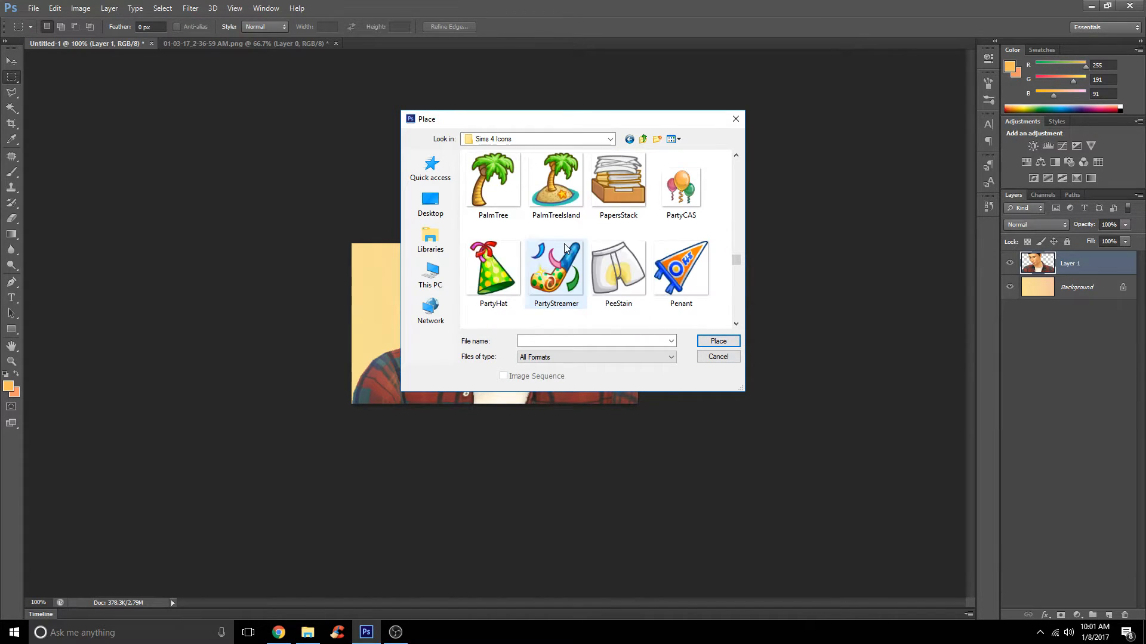
{"action": "scroll", "coordinate": [621, 266], "scroll_direction": "down", "scroll_amount": 4}
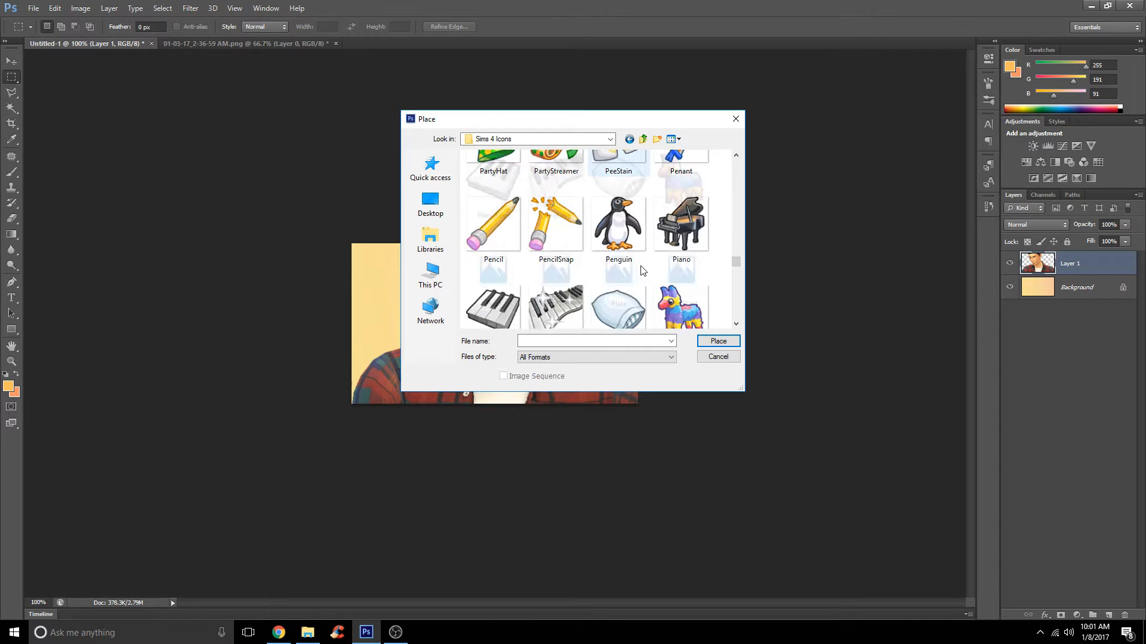
{"action": "scroll", "coordinate": [639, 269], "scroll_direction": "down", "scroll_amount": 5}
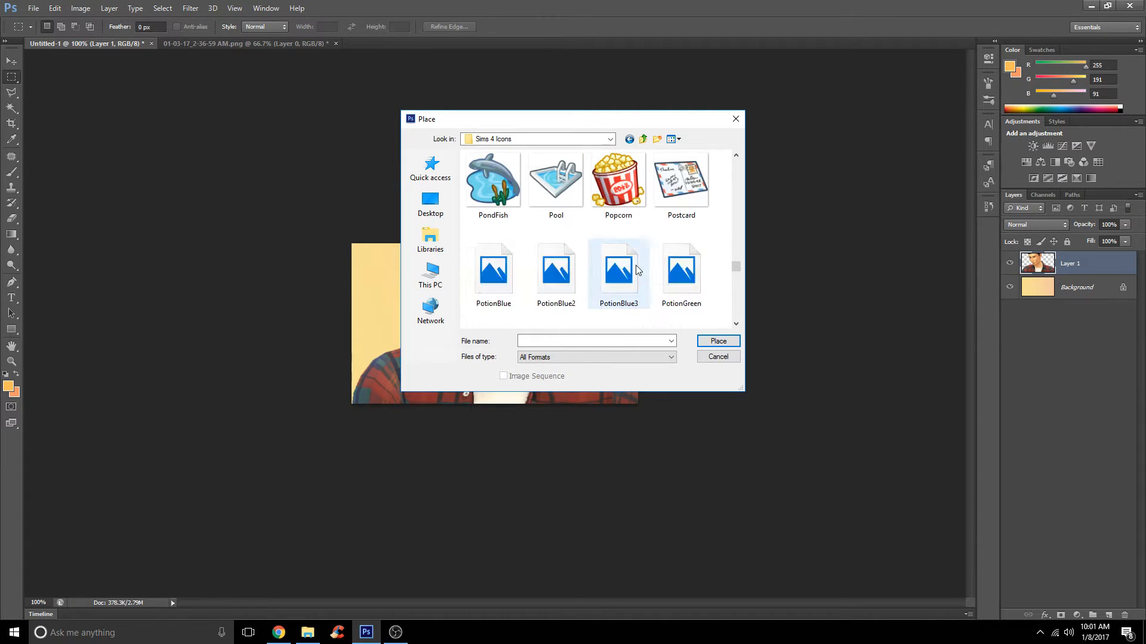
{"action": "scroll", "coordinate": [634, 256], "scroll_direction": "down", "scroll_amount": 5}
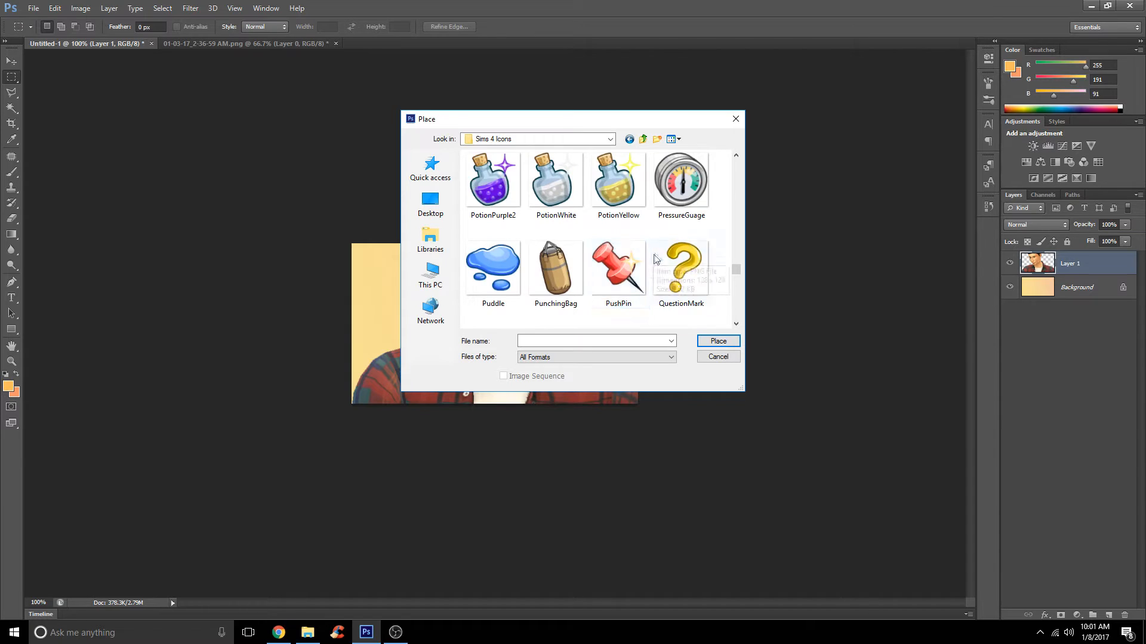
{"action": "scroll", "coordinate": [677, 254], "scroll_direction": "up", "scroll_amount": 3}
- Place the QuestionMark icon, scaled to about 160%, in the upper-right area of the image beside the character's head
{"action": "double_click", "coordinate": [674, 257]}
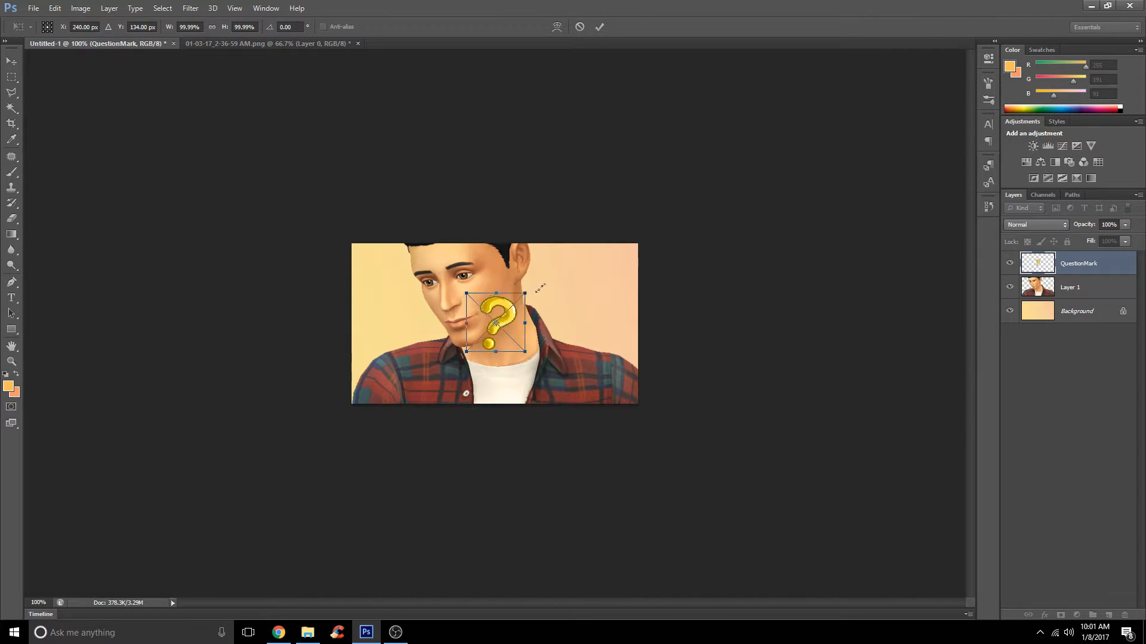
{"action": "left_click_drag", "start_coordinate": [524, 293], "coordinate": [604, 261]}
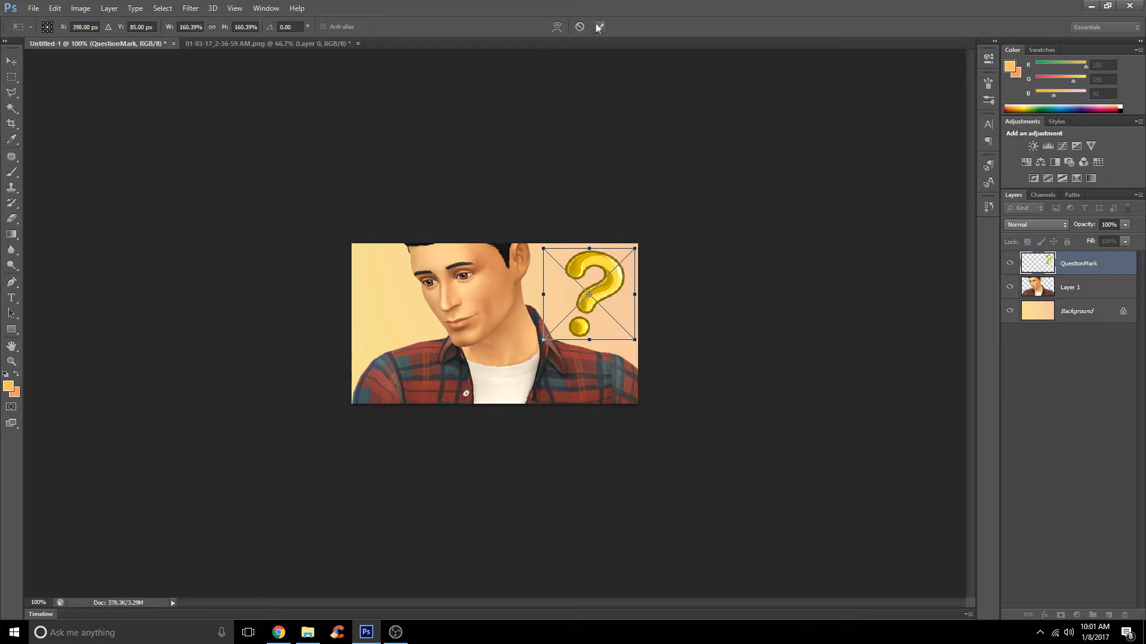
{"action": "key", "text": "Return"}
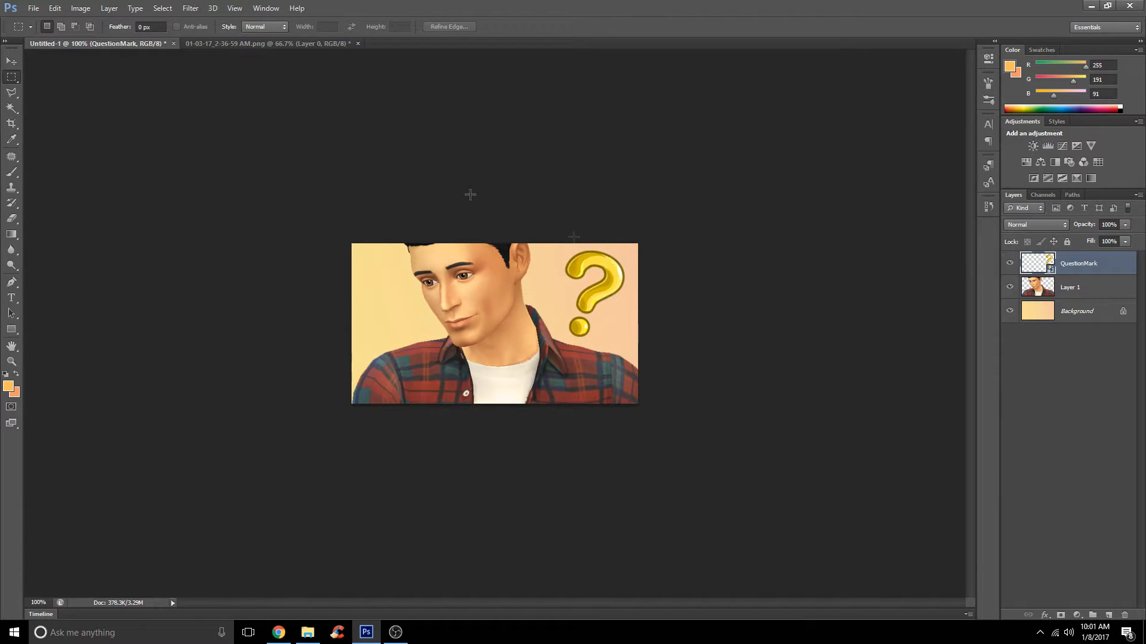
- Transform the question mark to about 121% scale and -17.6° rotation, and move it to the empty area left of the character's face
{"action": "left_click", "coordinate": [11, 60]}
{"action": "left_click_drag", "start_coordinate": [613, 273], "coordinate": [611, 271]}
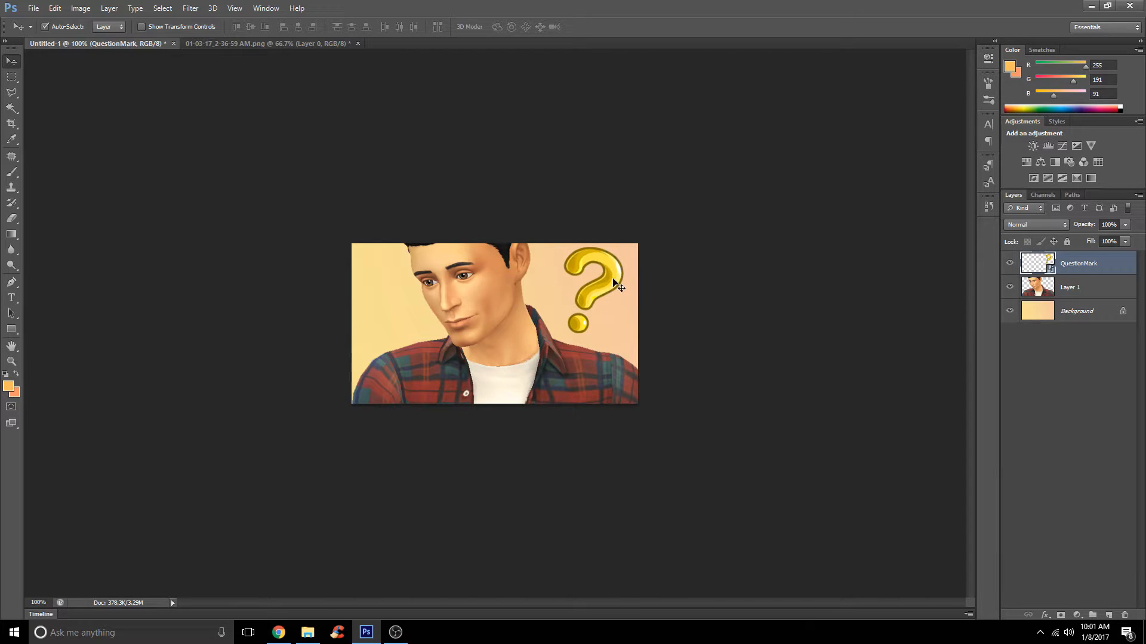
{"action": "key", "text": "ctrl+t"}
{"action": "left_click_drag", "start_coordinate": [574, 213], "coordinate": [540, 227]}
{"action": "left_click_drag", "start_coordinate": [617, 229], "coordinate": [343, 285]}
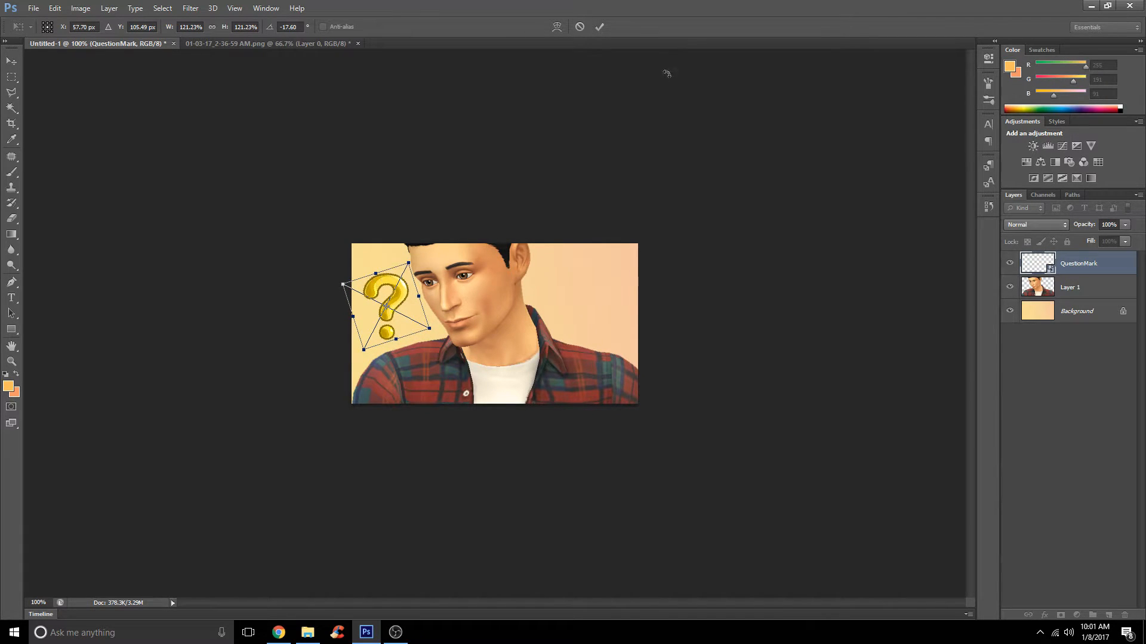
{"action": "left_click", "coordinate": [599, 27]}
- Switch to Chrome and search Google Images for "photoshop cs6 icon"
{"action": "left_click", "coordinate": [284, 636]}
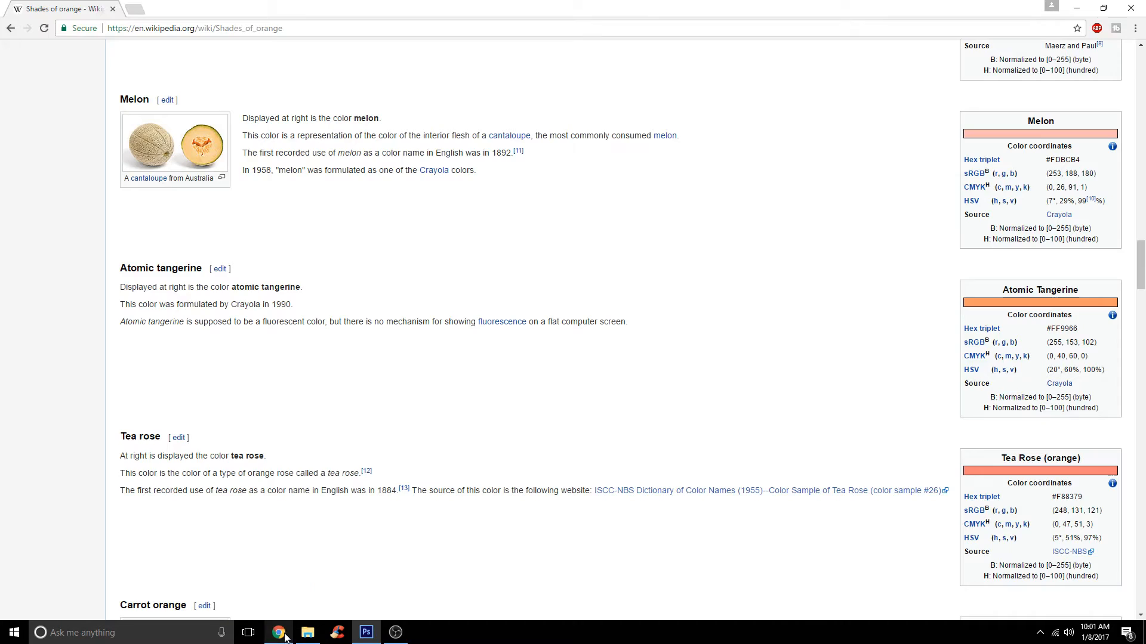
{"action": "left_click", "coordinate": [265, 30]}
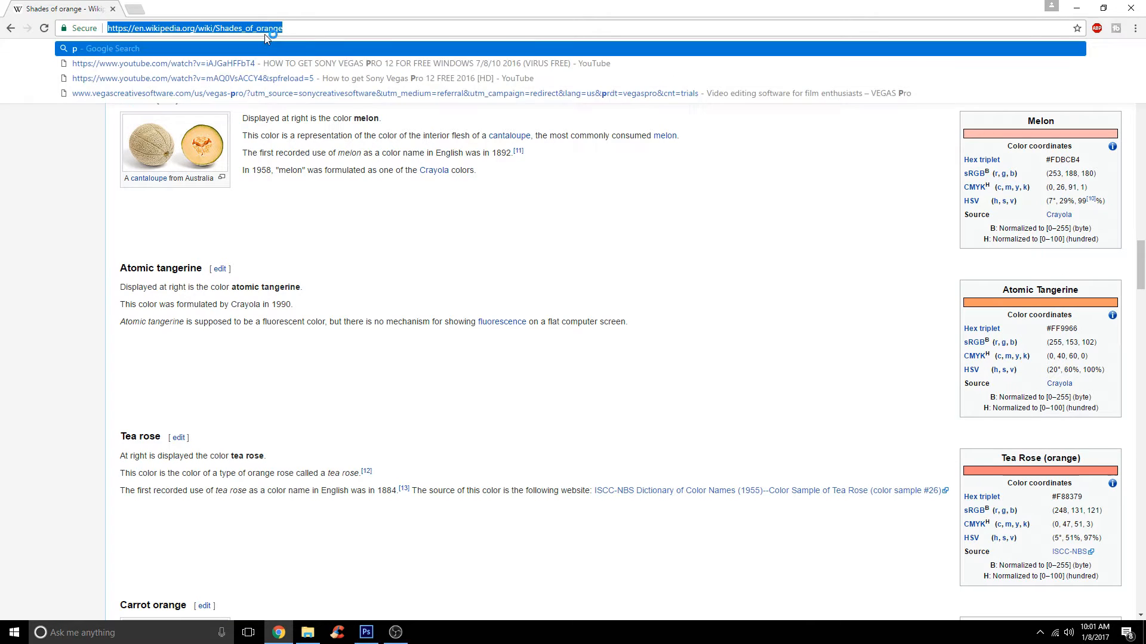
{"action": "type", "text": "photoshop cs6"}
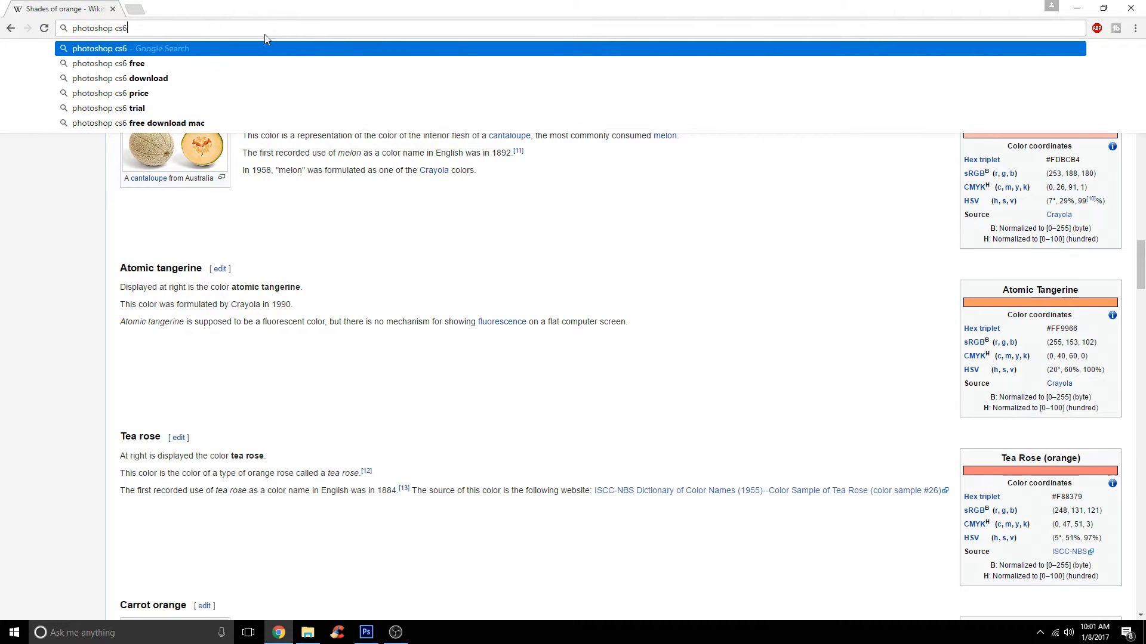
{"action": "type", "text": " icon"}
{"action": "key", "text": "Return"}
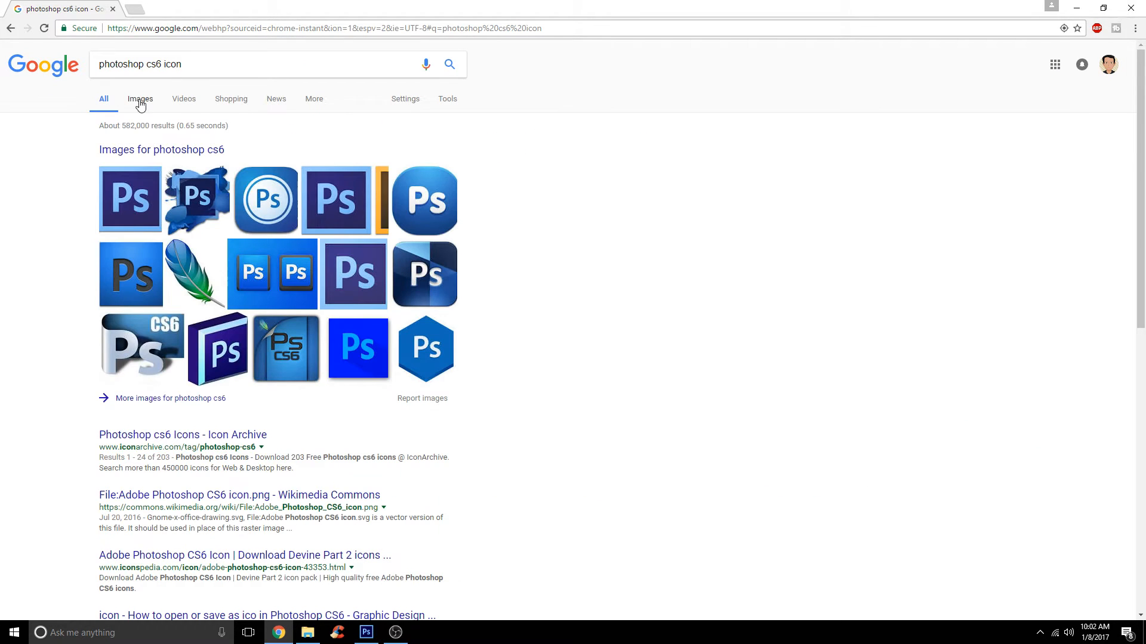
{"action": "left_click", "coordinate": [140, 100]}
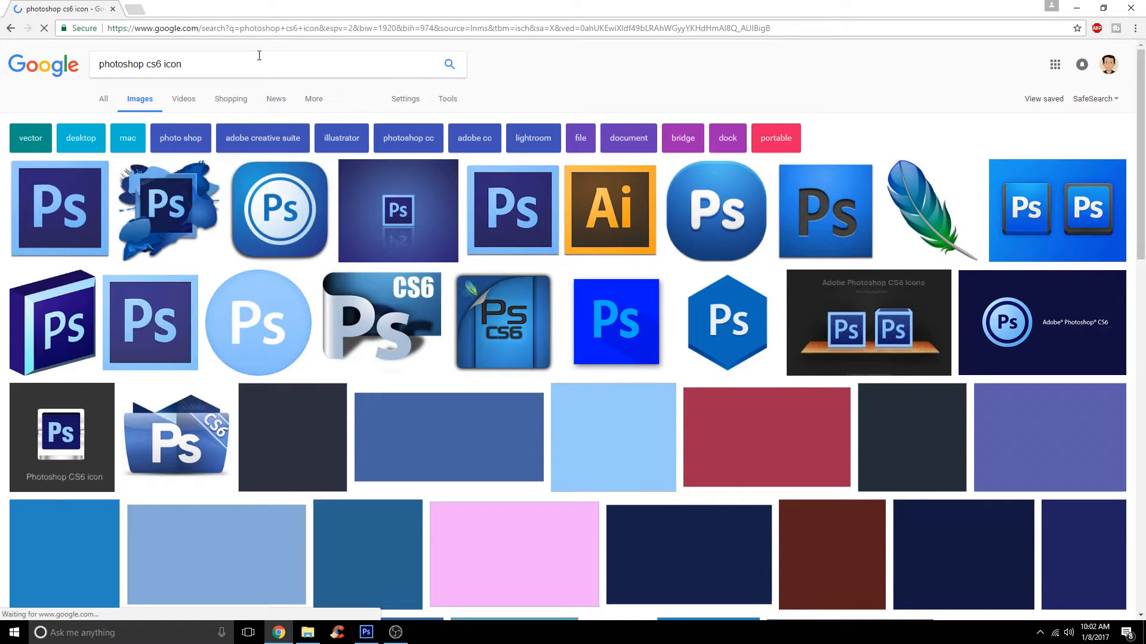
- Refine the image search to "photoshop cs6 icon transparent background"
{"action": "left_click", "coordinate": [259, 55]}
{"action": "type", "text": "transparent back"}
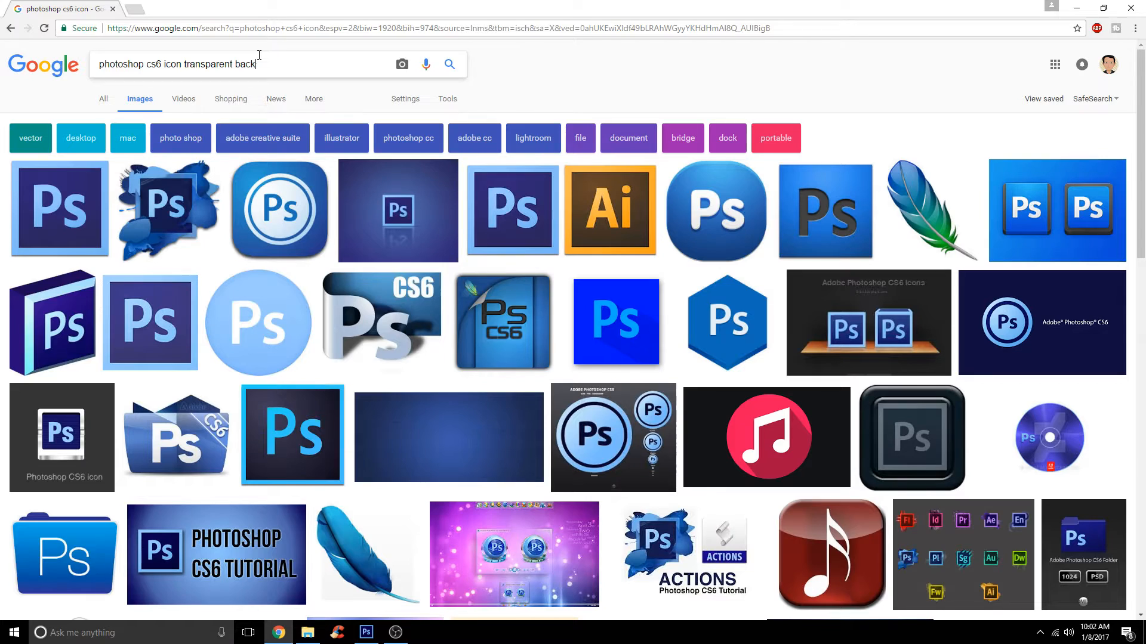
{"action": "type", "text": "ground"}
{"action": "key", "text": "Return"}
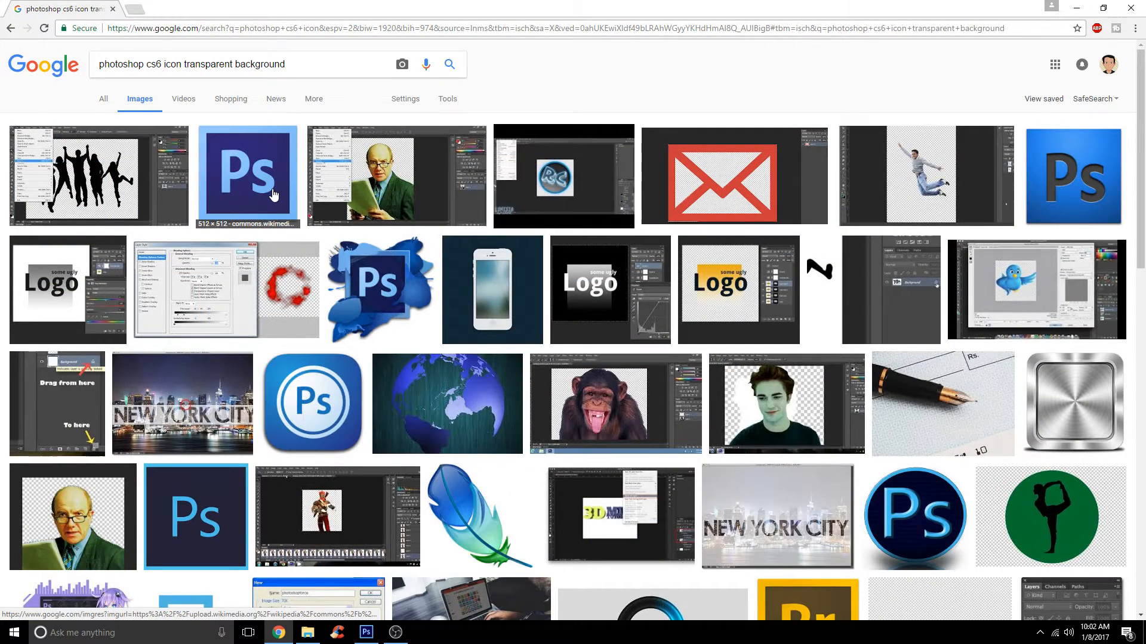
- Copy the Wikimedia Commons Photoshop CS6 icon and paste it into the Photoshop thumbnail, scaled to about 24% over the character's chest and shoulder
{"action": "left_click", "coordinate": [274, 195]}
{"action": "right_click", "coordinate": [492, 425]}
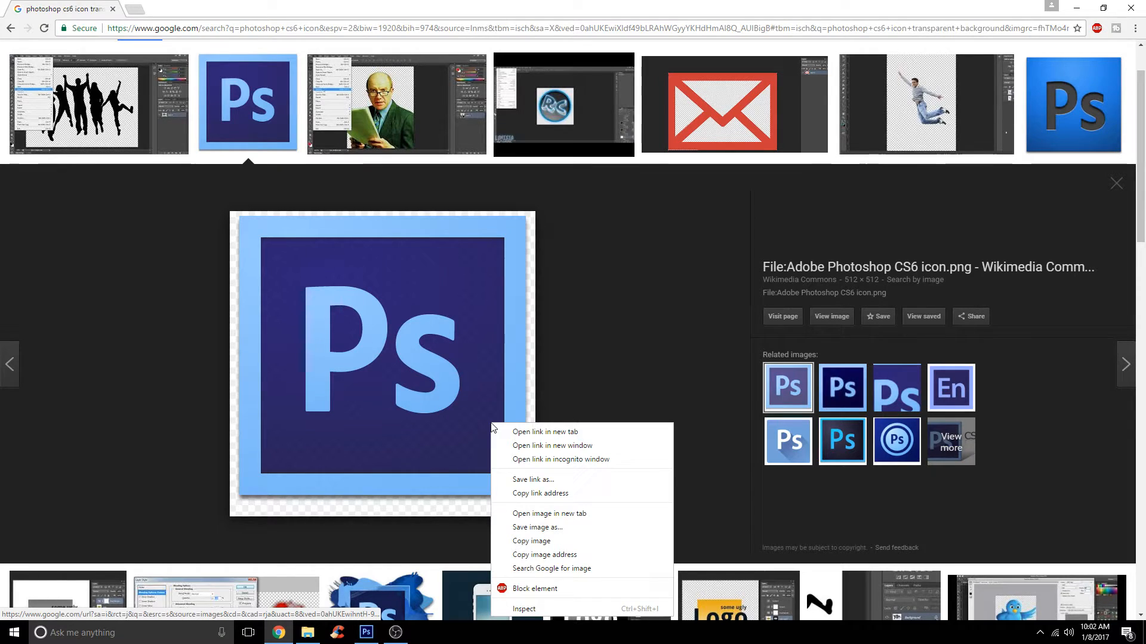
{"action": "key", "text": "alt+Tab"}
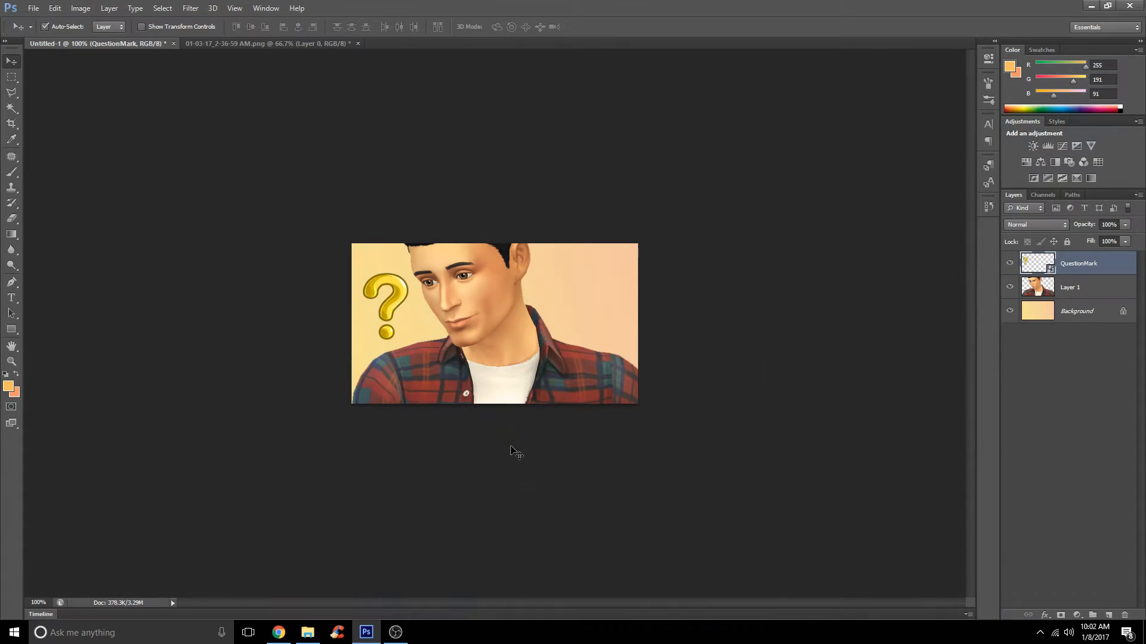
{"action": "key", "text": "ctrl+v"}
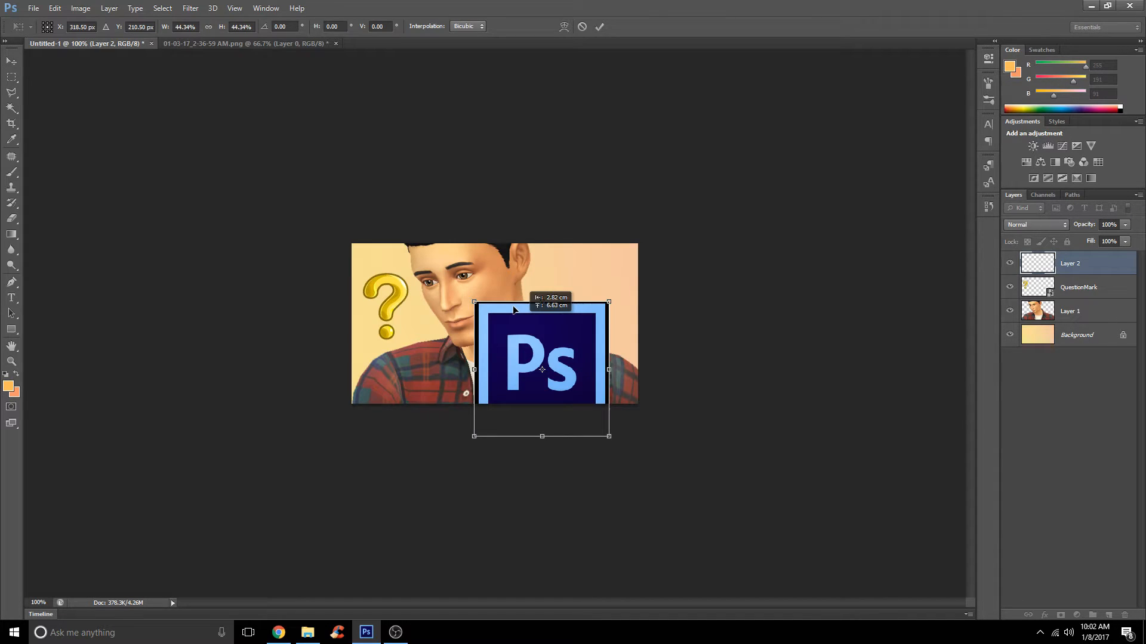
{"action": "left_click_drag", "start_coordinate": [475, 302], "coordinate": [536, 294]}
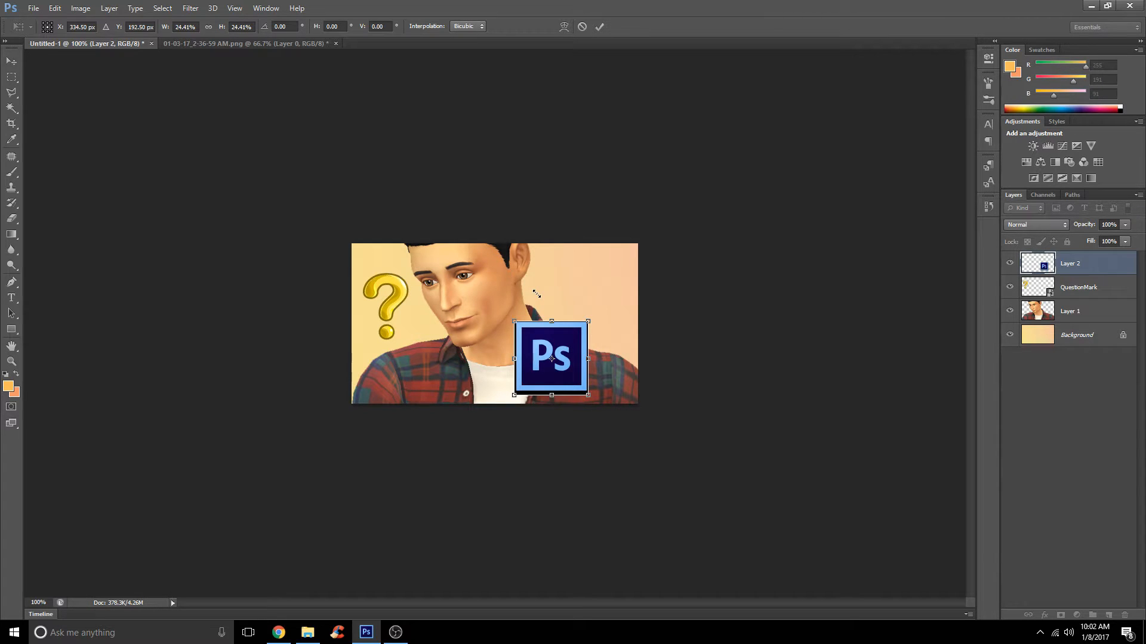
{"action": "key", "text": "Return"}
- Select the black border around the pasted Ps icon with the Magic Wand, delete it and clear the selection
{"action": "key", "text": "w"}
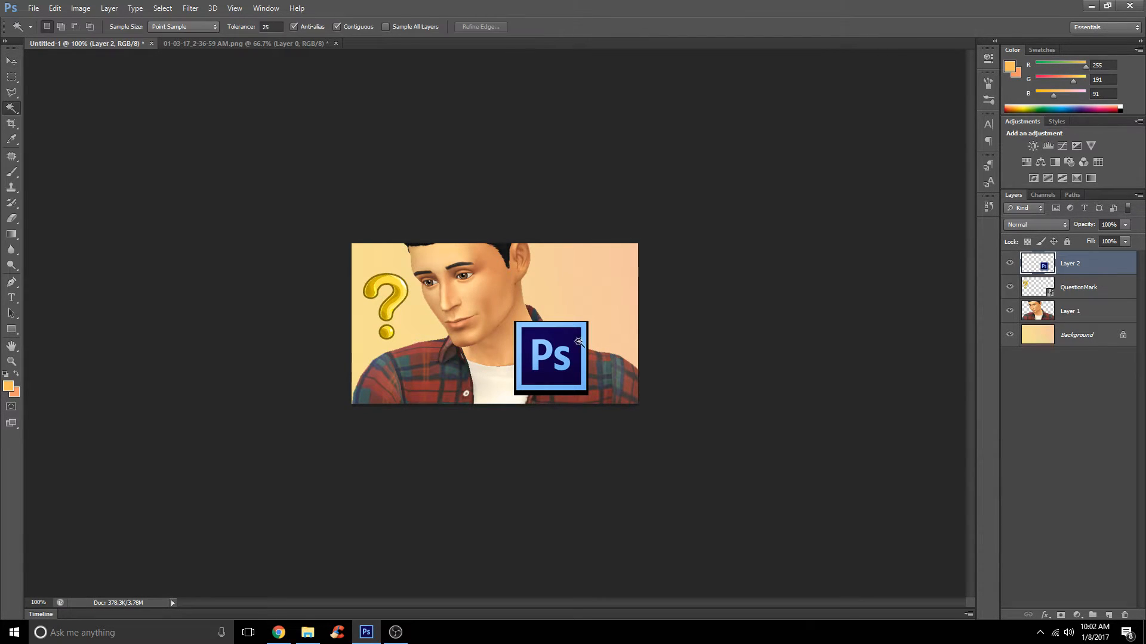
{"action": "right_click", "coordinate": [1067, 320]}
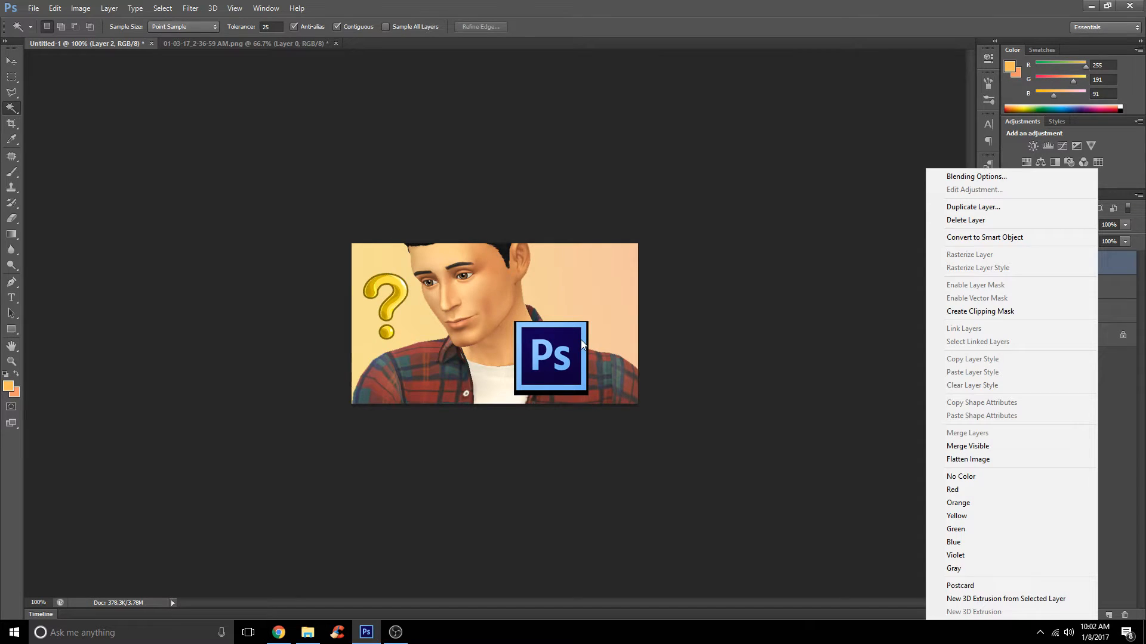
{"action": "left_click", "coordinate": [585, 345]}
{"action": "left_click", "coordinate": [587, 341]}
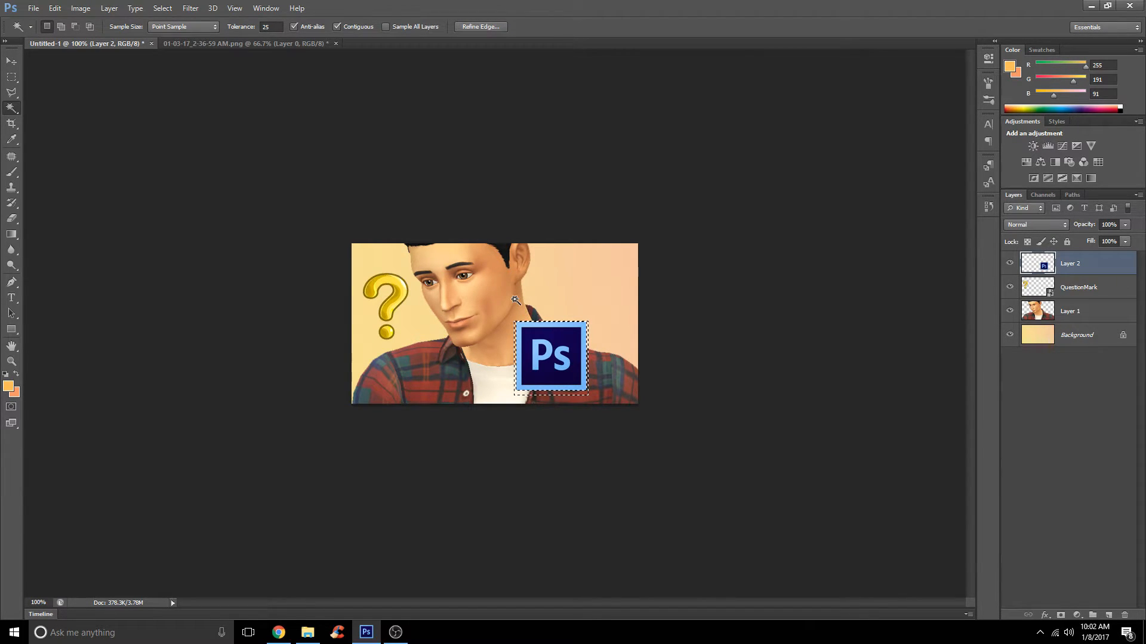
{"action": "key", "text": "v"}
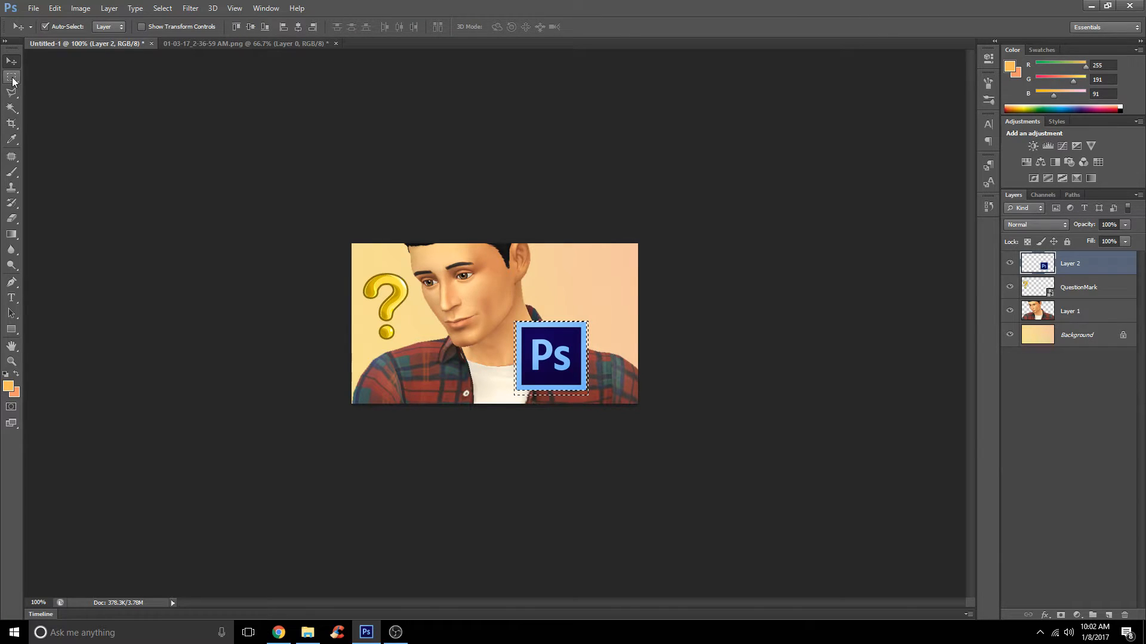
{"action": "key", "text": "ctrl+d"}
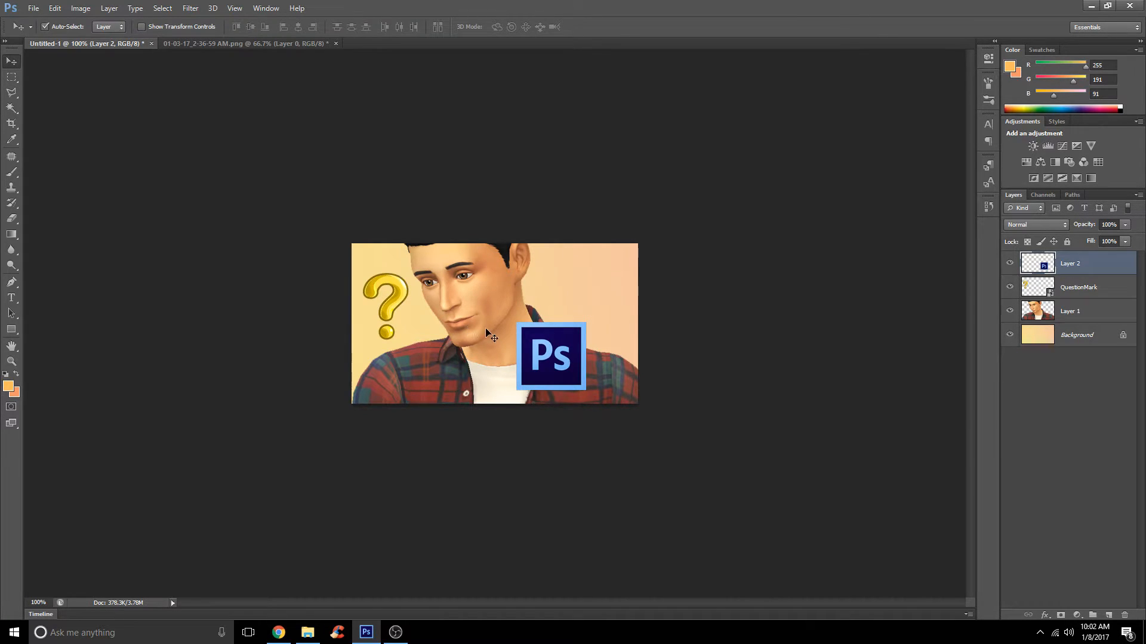
- Move the Ps icon to the empty area right of the character's head and tilt it clockwise
{"action": "key", "text": "ctrl+t"}
{"action": "left_click_drag", "start_coordinate": [518, 326], "coordinate": [553, 309]}
{"action": "left_click_drag", "start_coordinate": [569, 351], "coordinate": [608, 285]}
{"action": "mouse_move", "coordinate": [614, 329]}
{"action": "left_mouse_down"}
{"action": "mouse_move", "coordinate": [618, 337]}
{"action": "mouse_move", "coordinate": [610, 315]}
{"action": "left_mouse_up"}
{"action": "left_click", "coordinate": [599, 27]}
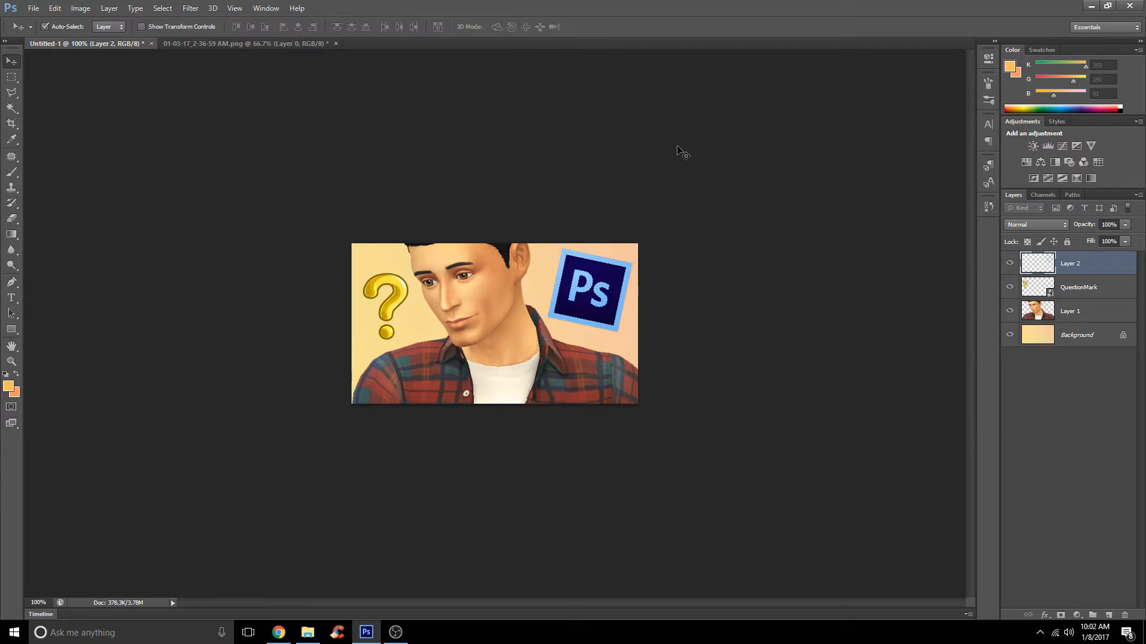
{"action": "left_click_drag", "start_coordinate": [607, 291], "coordinate": [609, 291]}
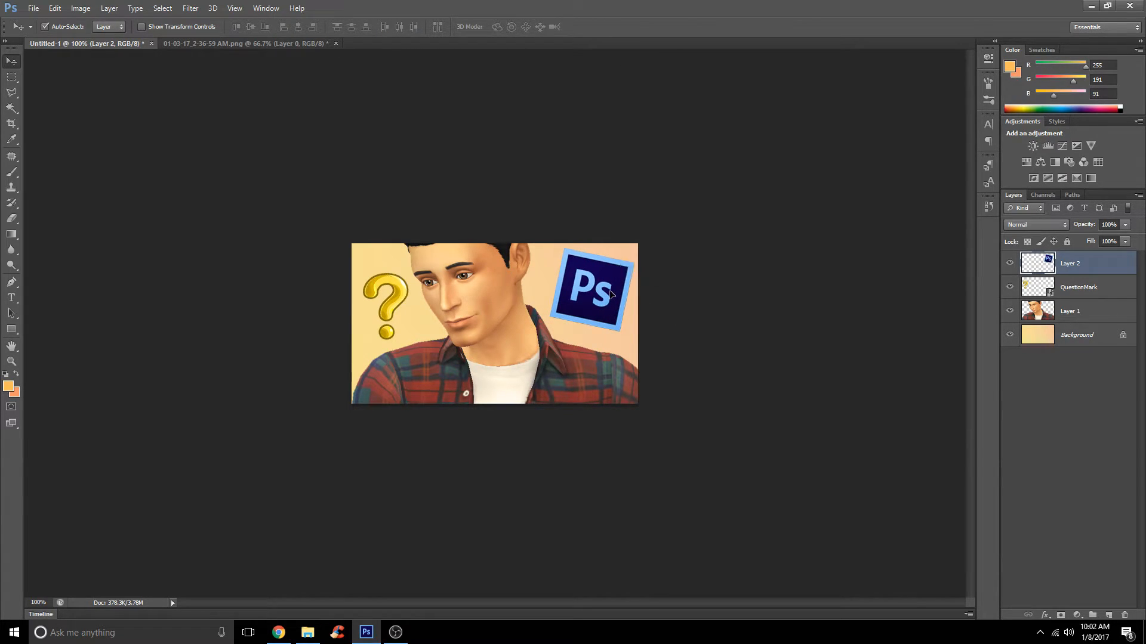
- Add a 4 px white outside stroke to the character on Layer 1
{"action": "left_click", "coordinate": [1132, 313]}
{"action": "double_click", "coordinate": [1129, 317]}
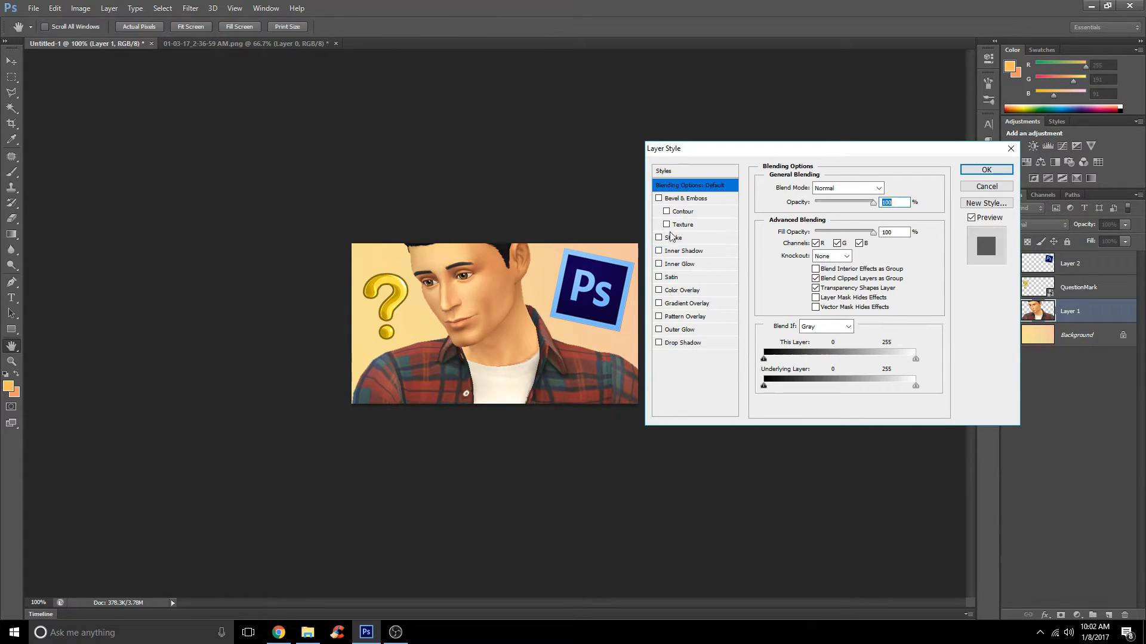
{"action": "left_click", "coordinate": [684, 239]}
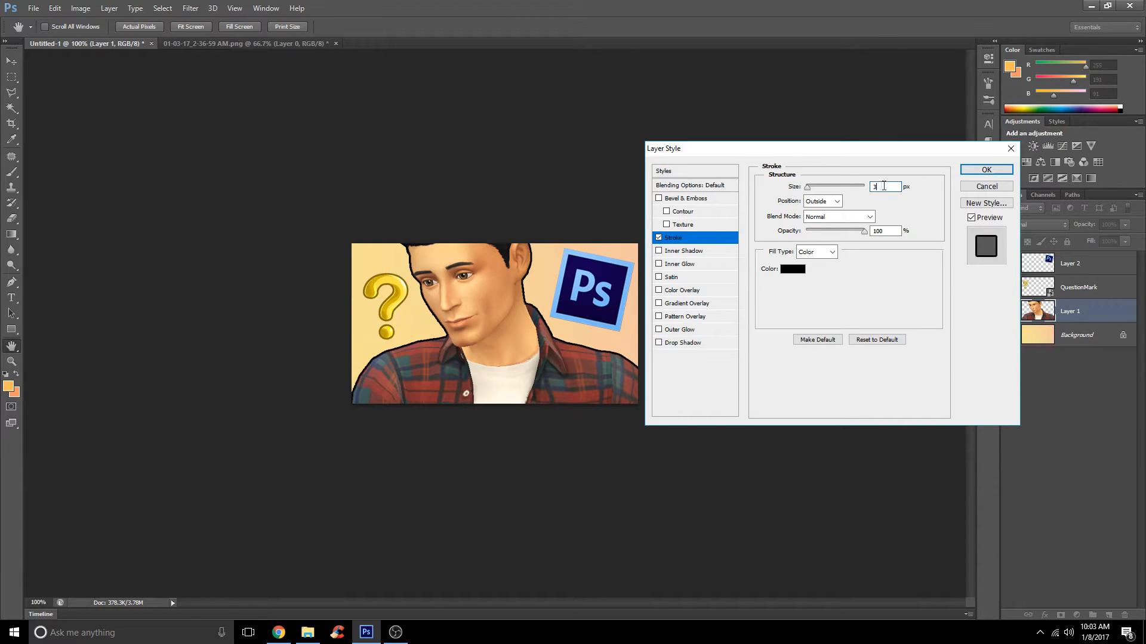
{"action": "key", "text": "Up"}
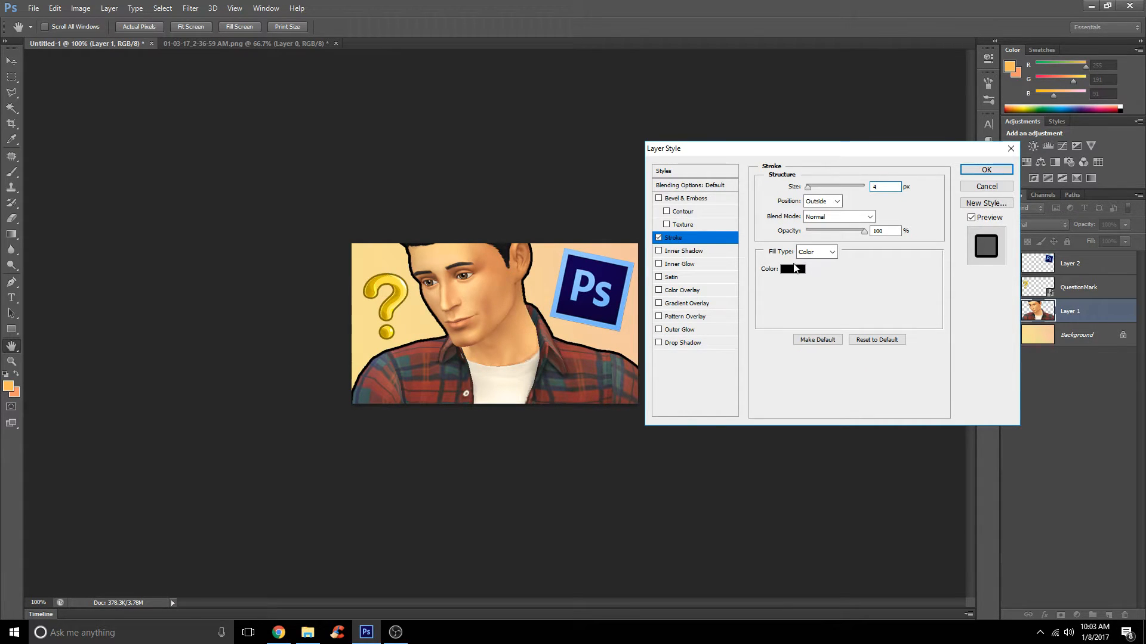
{"action": "left_click", "coordinate": [791, 270]}
{"action": "left_click_drag", "start_coordinate": [520, 103], "coordinate": [497, 81]}
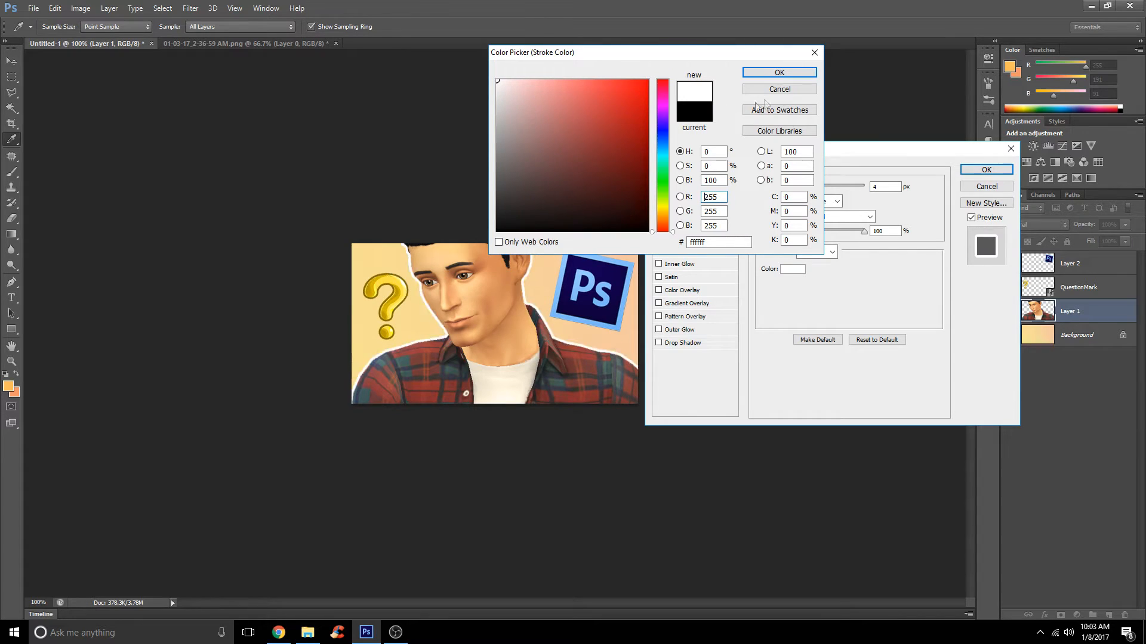
{"action": "left_click", "coordinate": [764, 73]}
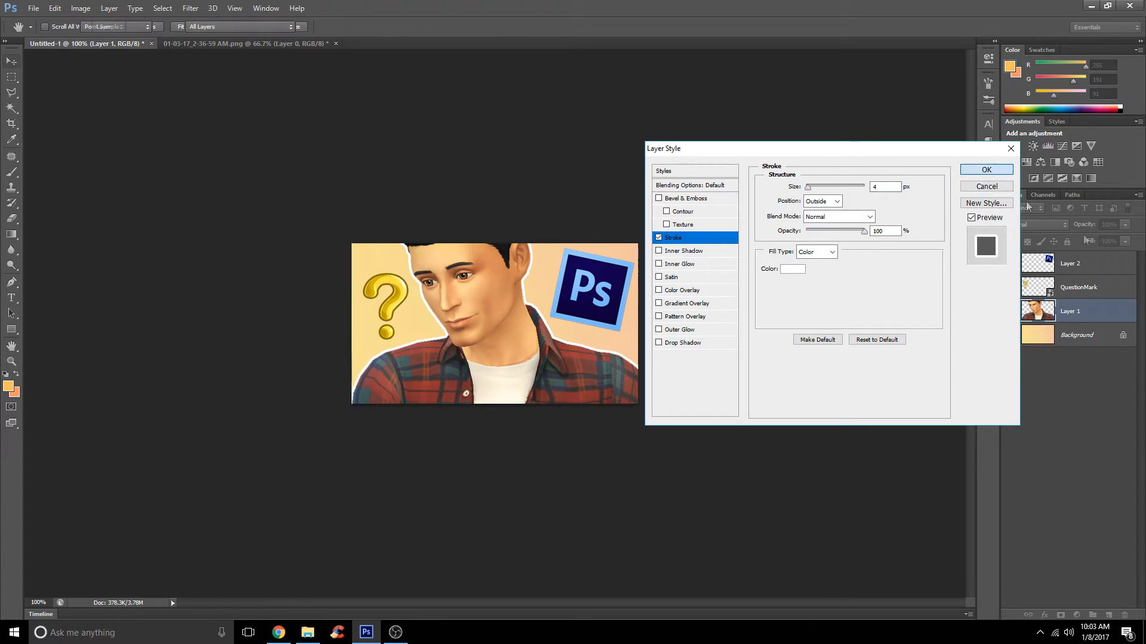
{"action": "left_click", "coordinate": [987, 169]}
- Rasterize the layer style of Layer 1 so the white stroke becomes part of the character's pixels
{"action": "right_click", "coordinate": [1126, 316]}
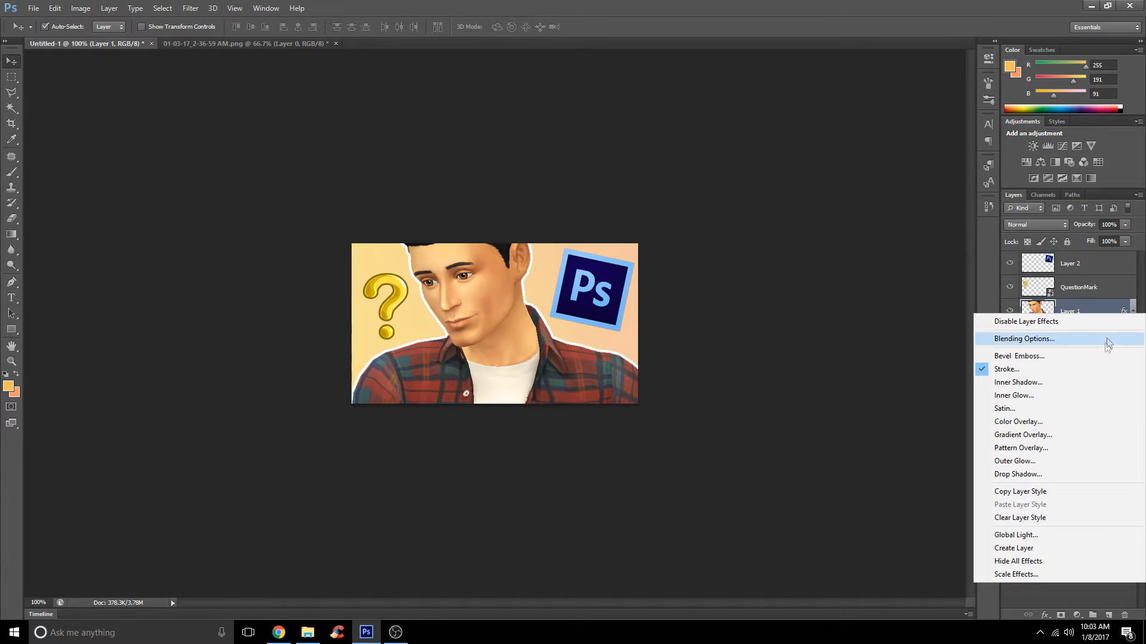
{"action": "left_click", "coordinate": [1121, 308]}
{"action": "left_click", "coordinate": [1132, 314]}
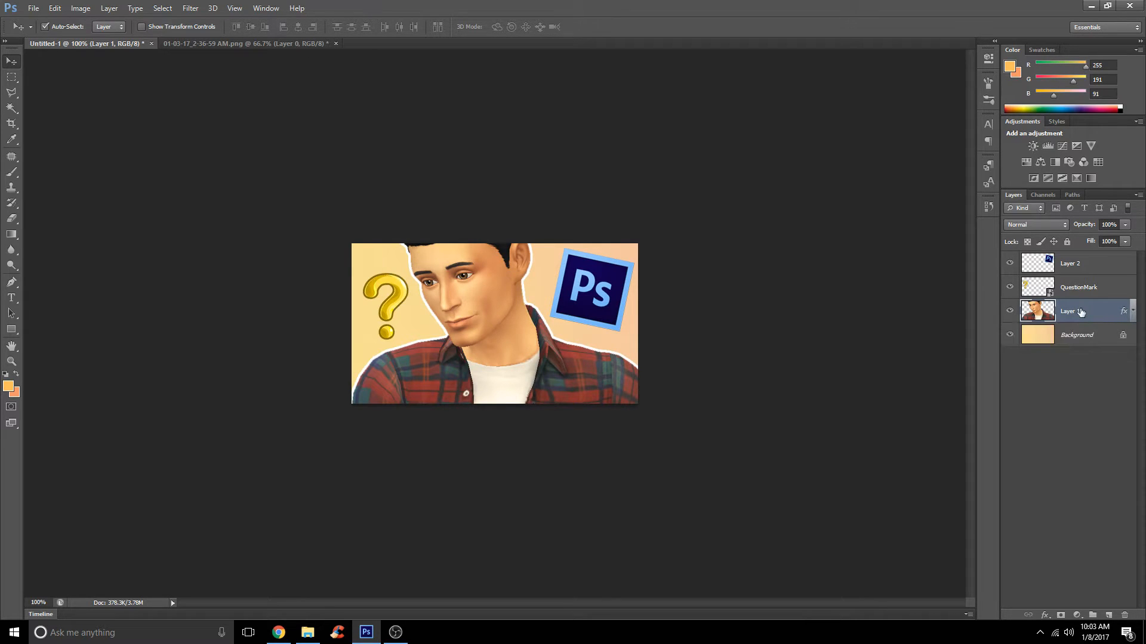
{"action": "right_click", "coordinate": [1080, 309]}
{"action": "left_click", "coordinate": [1015, 268]}
- Add a black drop shadow to the character on Layer 1 with a -149° angle, 22 px distance and 24 px size
{"action": "double_click", "coordinate": [1127, 313]}
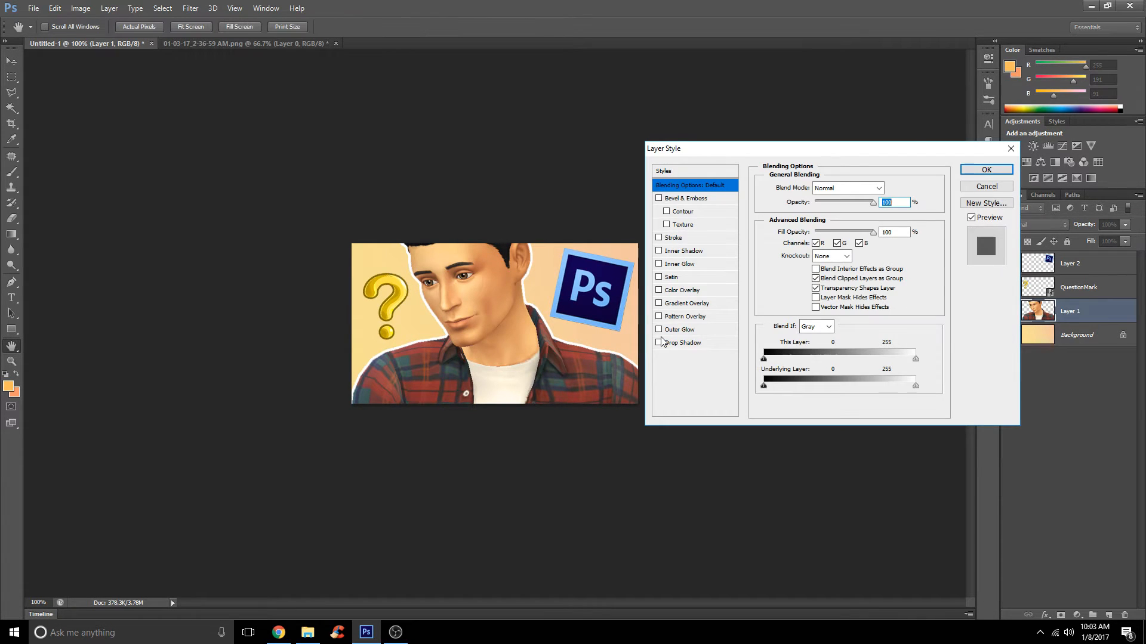
{"action": "left_click", "coordinate": [687, 342]}
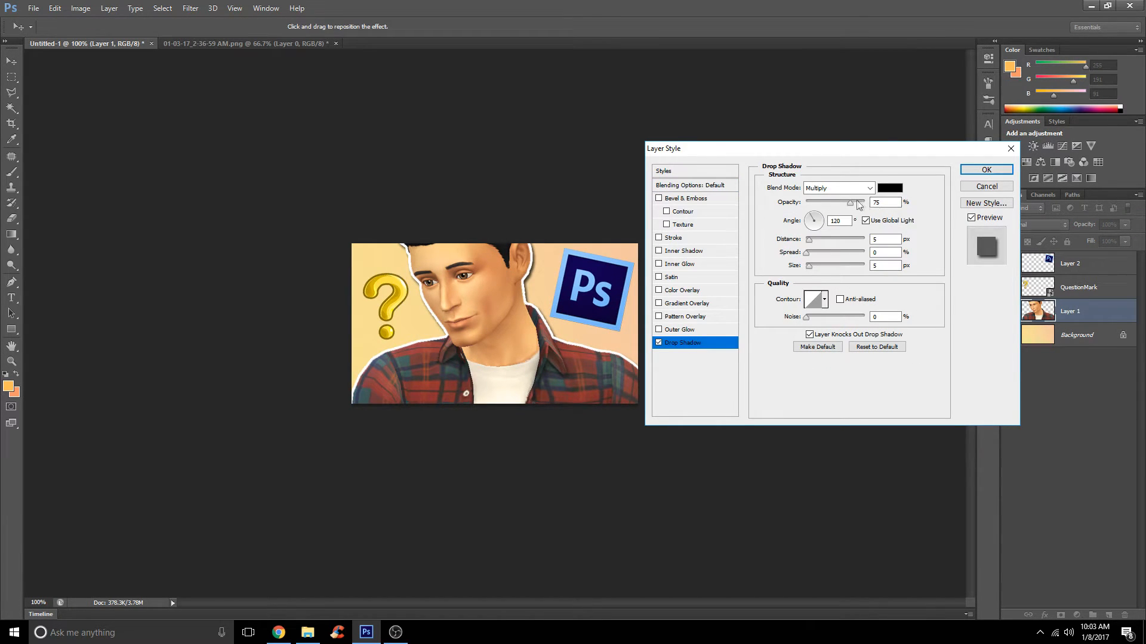
{"action": "left_click_drag", "start_coordinate": [811, 216], "coordinate": [800, 227]}
{"action": "key", "text": "Tab"}
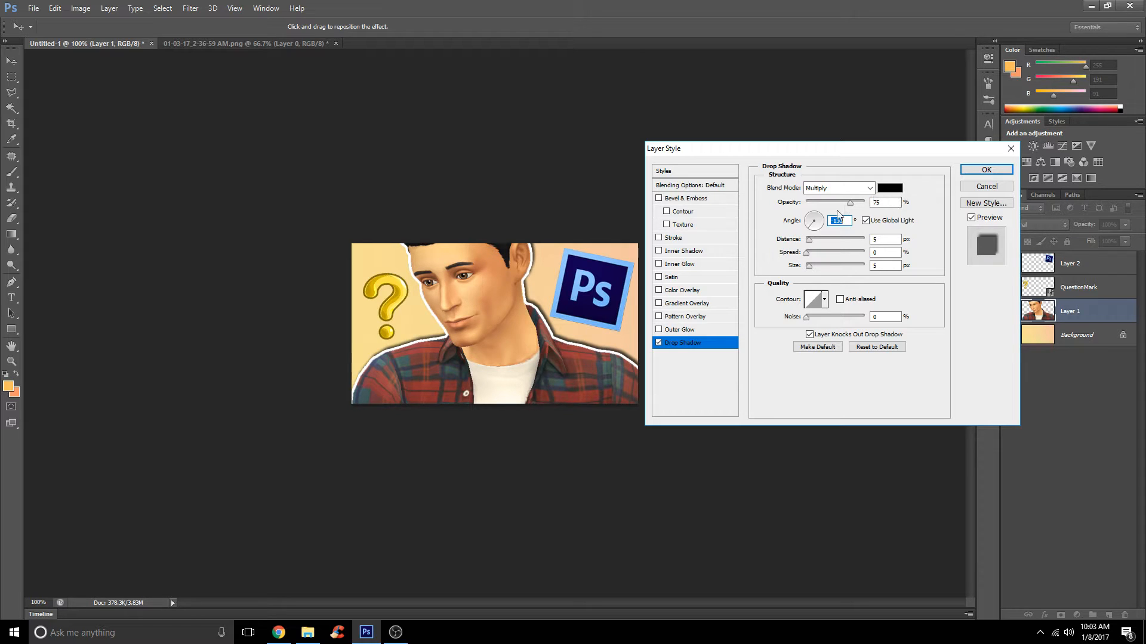
{"action": "left_click_drag", "start_coordinate": [810, 228], "coordinate": [804, 232]}
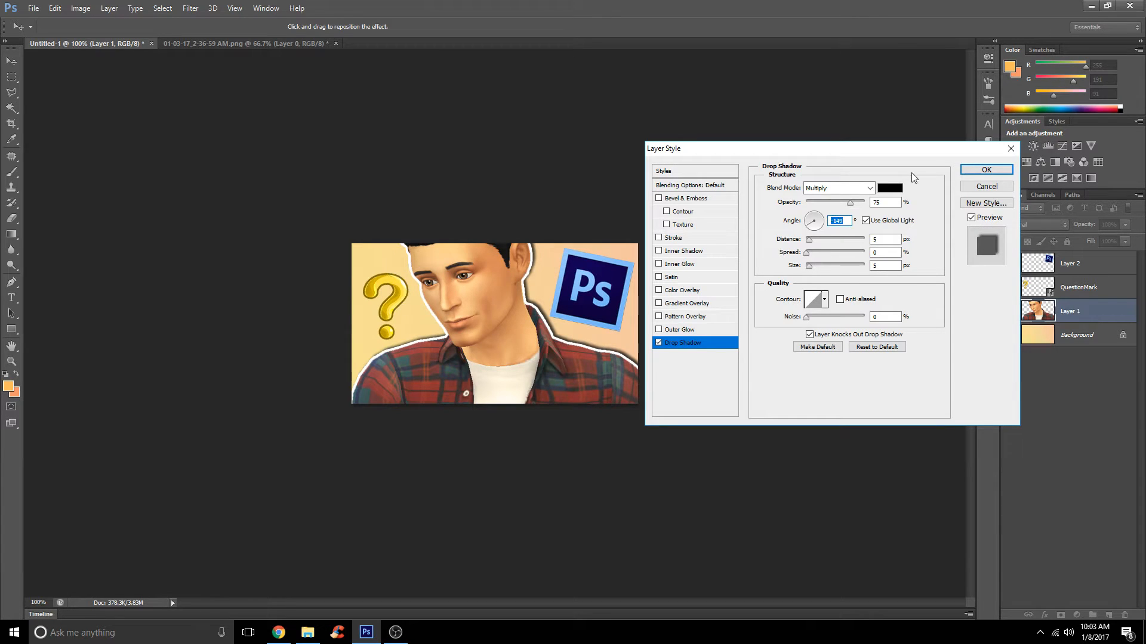
{"action": "left_click_drag", "start_coordinate": [816, 239], "coordinate": [815, 266]}
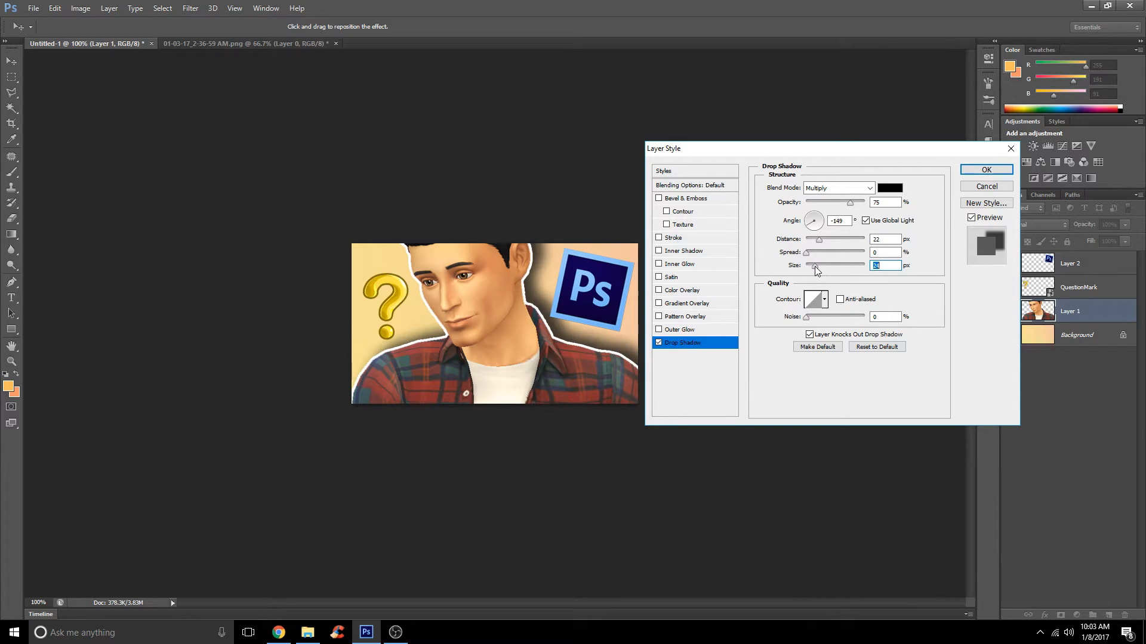
{"action": "left_click", "coordinate": [986, 170]}
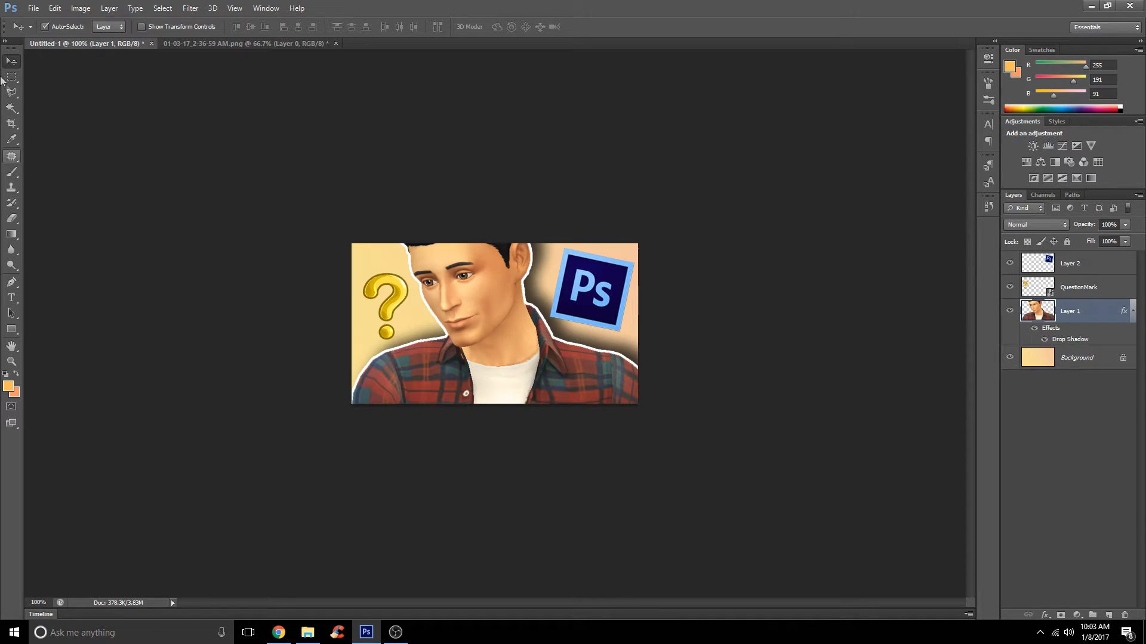
- Add the text "THUMBNAIL" over the character's plaid shirt below the question mark
{"action": "left_click", "coordinate": [11, 298]}
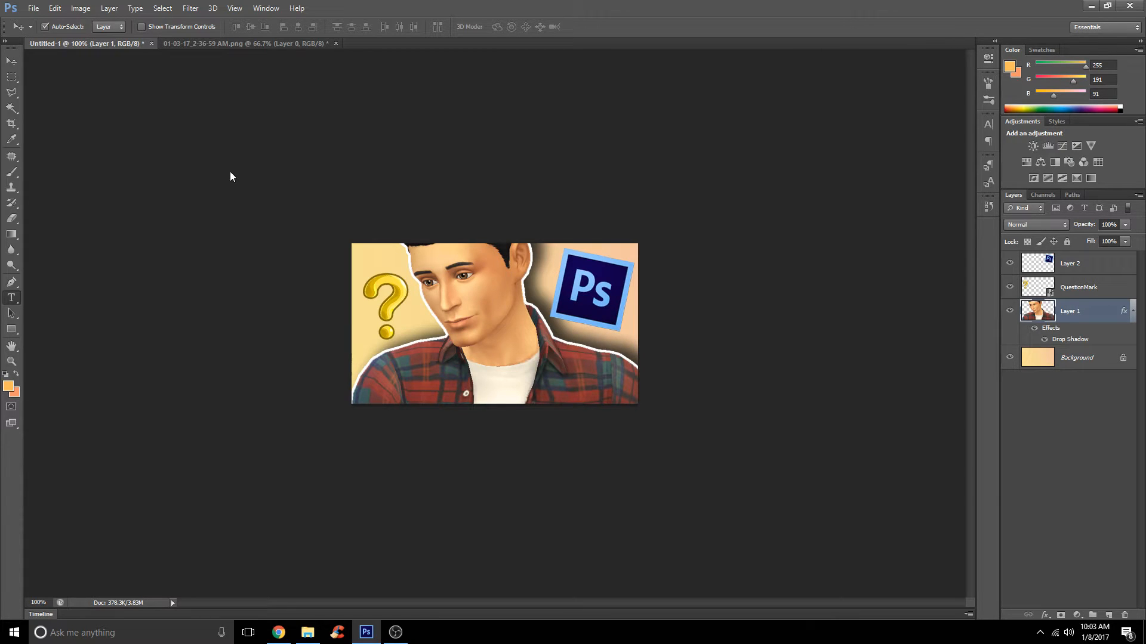
{"action": "left_click", "coordinate": [415, 371]}
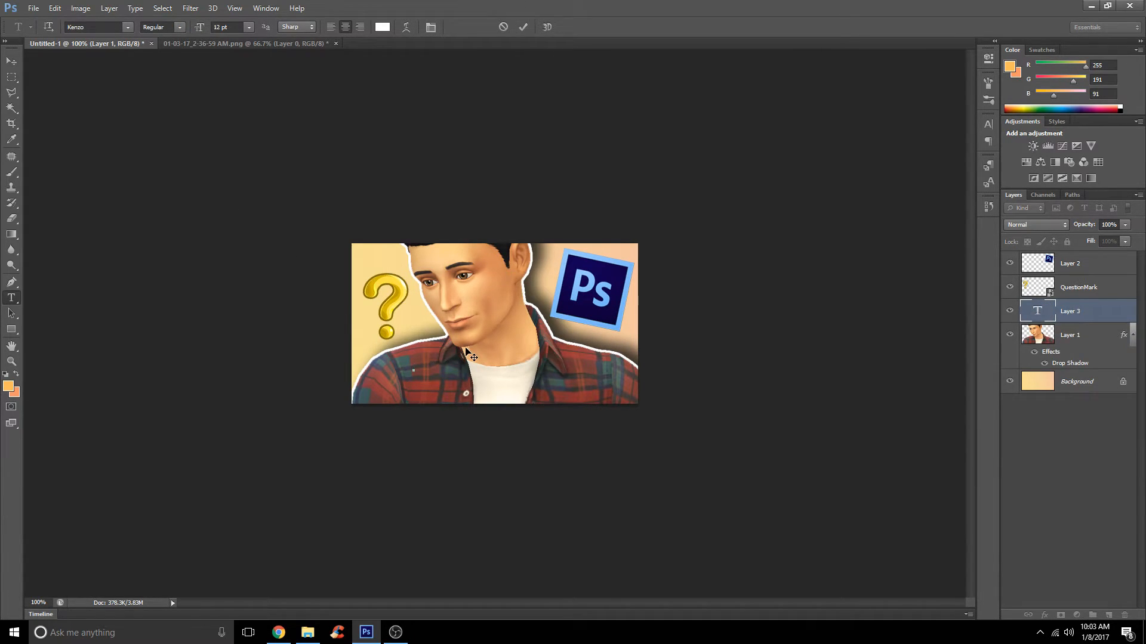
{"action": "type", "text": "THUMBNAIL"}
{"action": "left_click", "coordinate": [131, 29]}
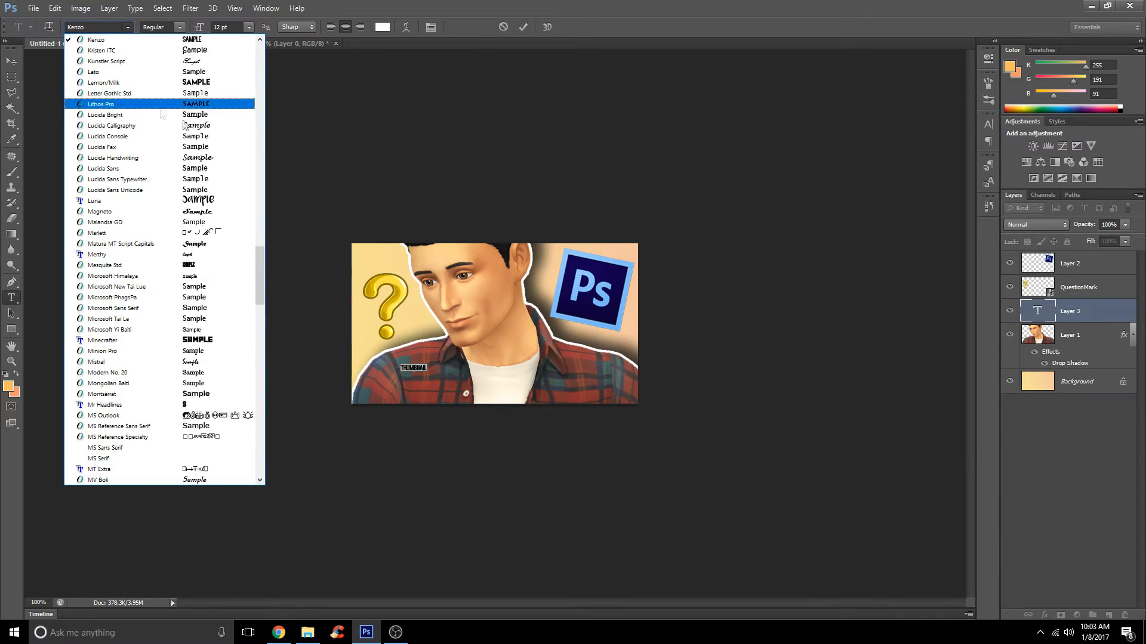
{"action": "scroll", "coordinate": [197, 158], "scroll_direction": "down", "scroll_amount": 5}
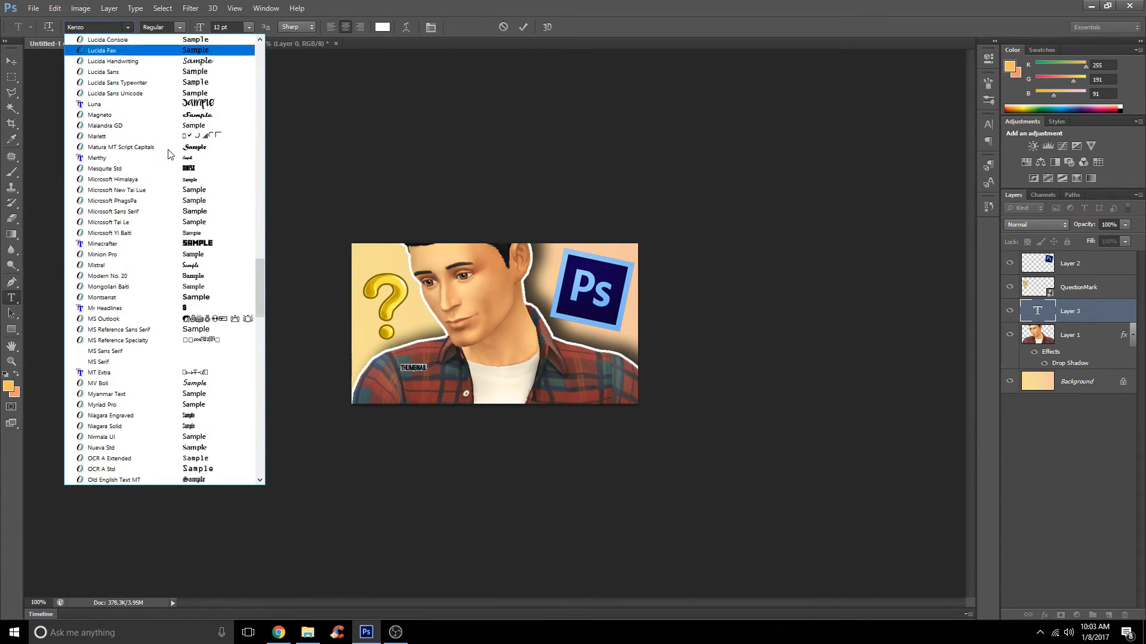
{"action": "left_click", "coordinate": [31, 69]}
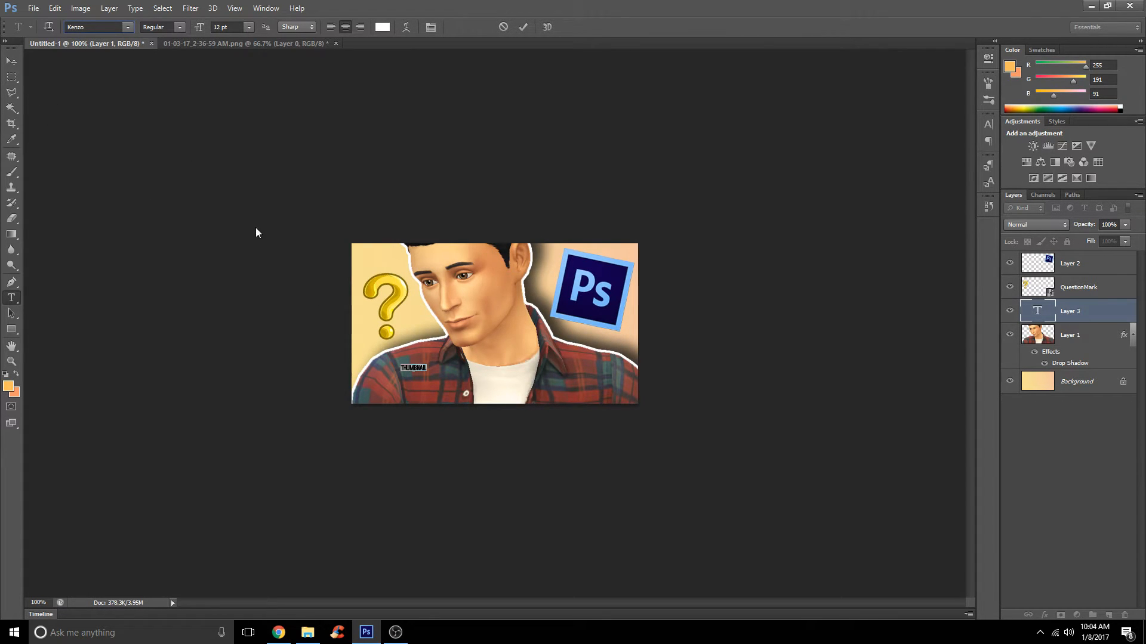
- Enlarge the THUMBNAIL text to about 660% and place it across the character's chest
{"action": "left_click", "coordinate": [12, 62]}
{"action": "key", "text": "ctrl+t"}
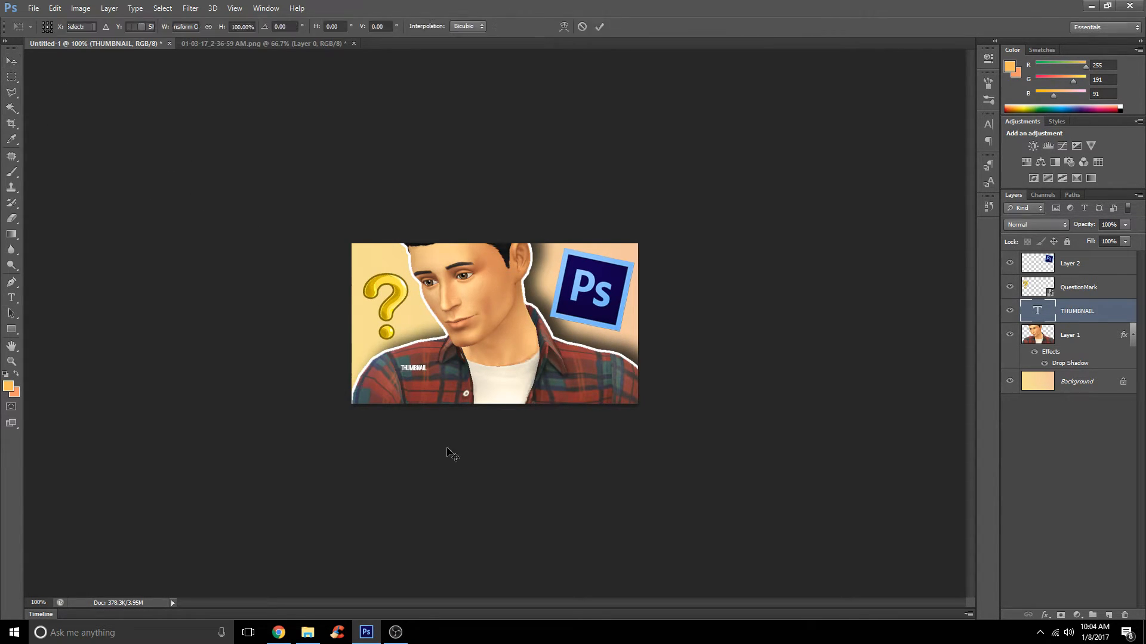
{"action": "left_click_drag", "start_coordinate": [438, 381], "coordinate": [568, 389]}
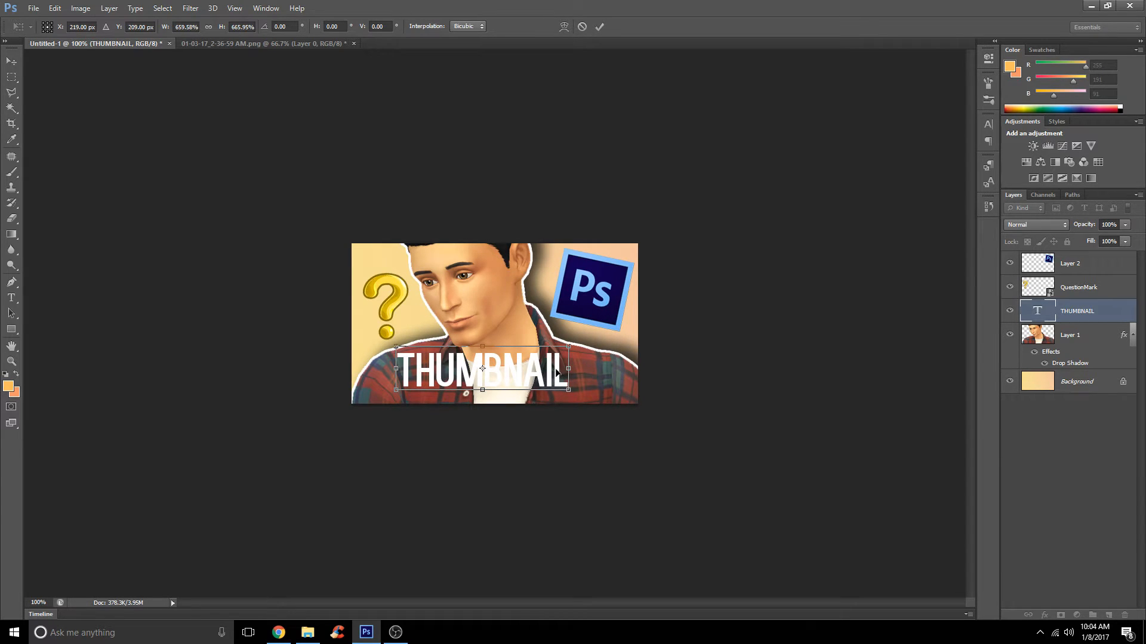
{"action": "left_click_drag", "start_coordinate": [555, 372], "coordinate": [559, 370]}
{"action": "left_click", "coordinate": [600, 26]}
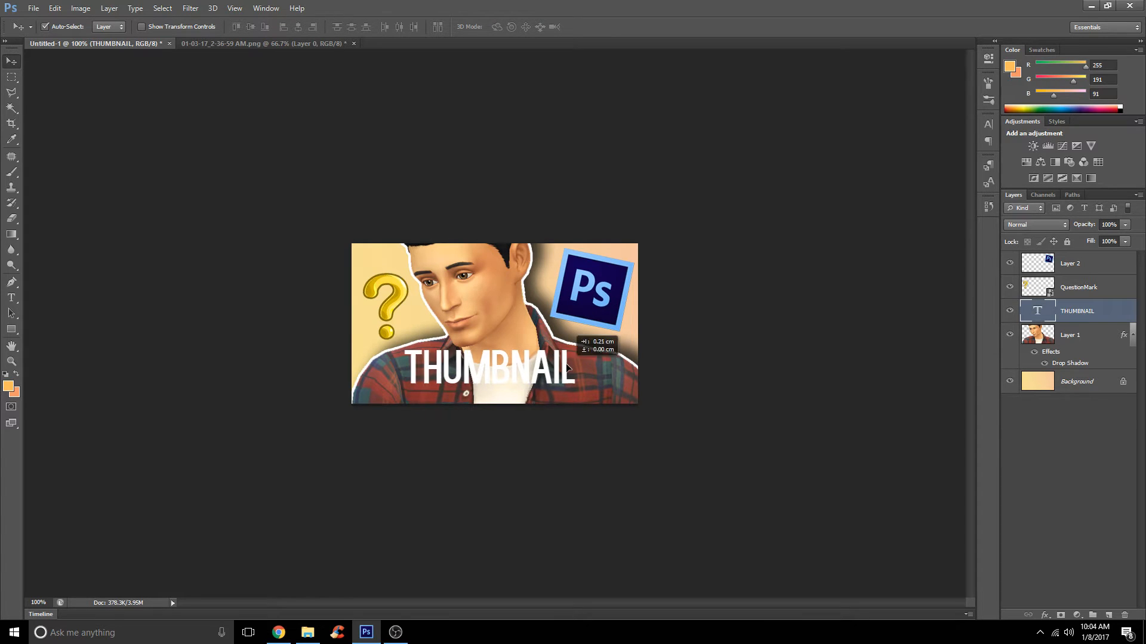
- Align the THUMBNAIL text layer to the horizontal center of the whole canvas, then clear the selection
{"action": "key", "text": "ctrl+a"}
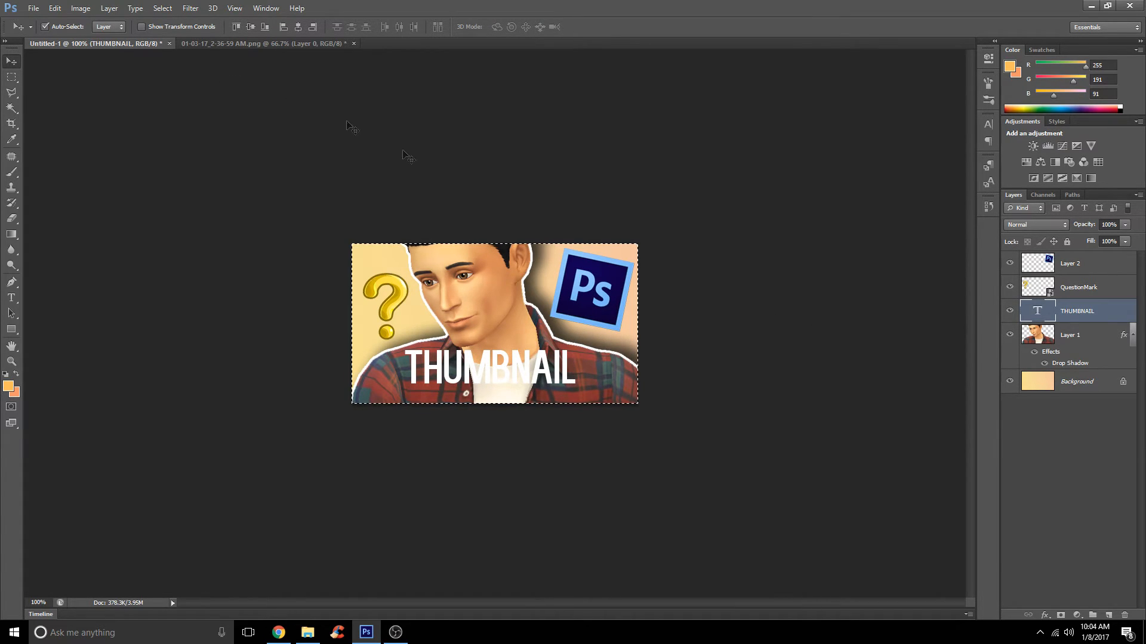
{"action": "left_click", "coordinate": [81, 8]}
{"action": "mouse_move", "coordinate": [109, 7]}
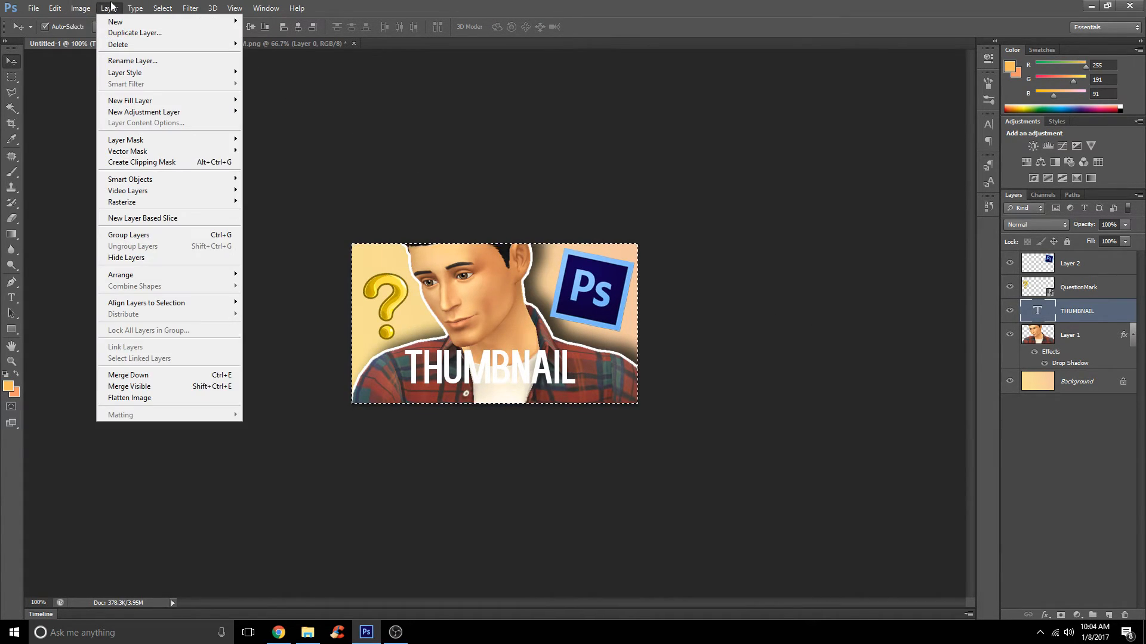
{"action": "mouse_move", "coordinate": [197, 308]}
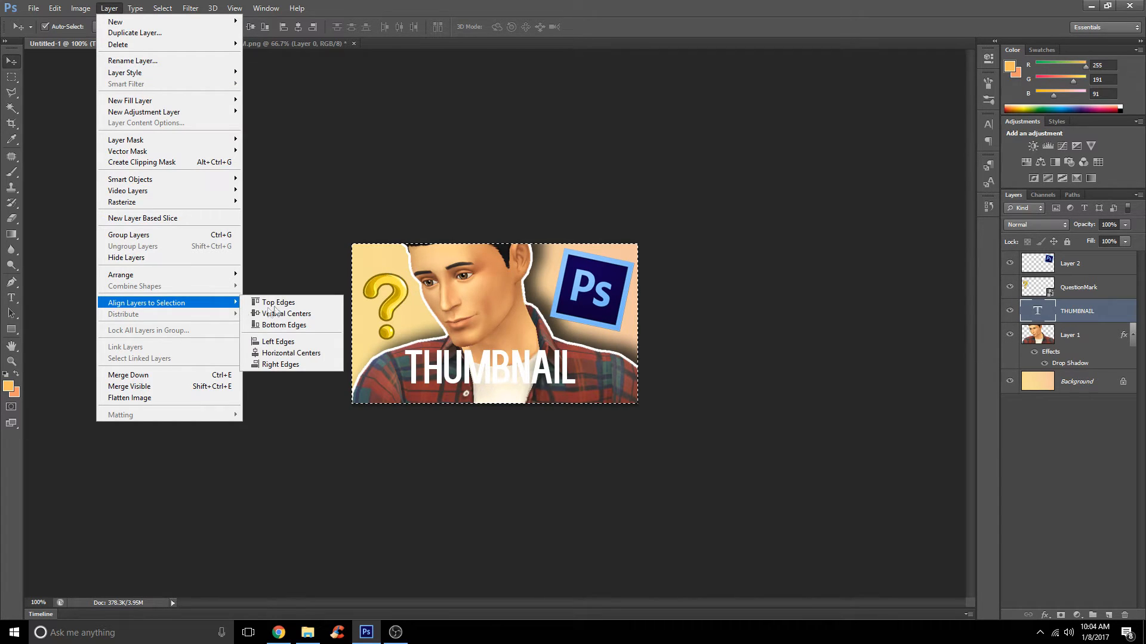
{"action": "left_click", "coordinate": [296, 356]}
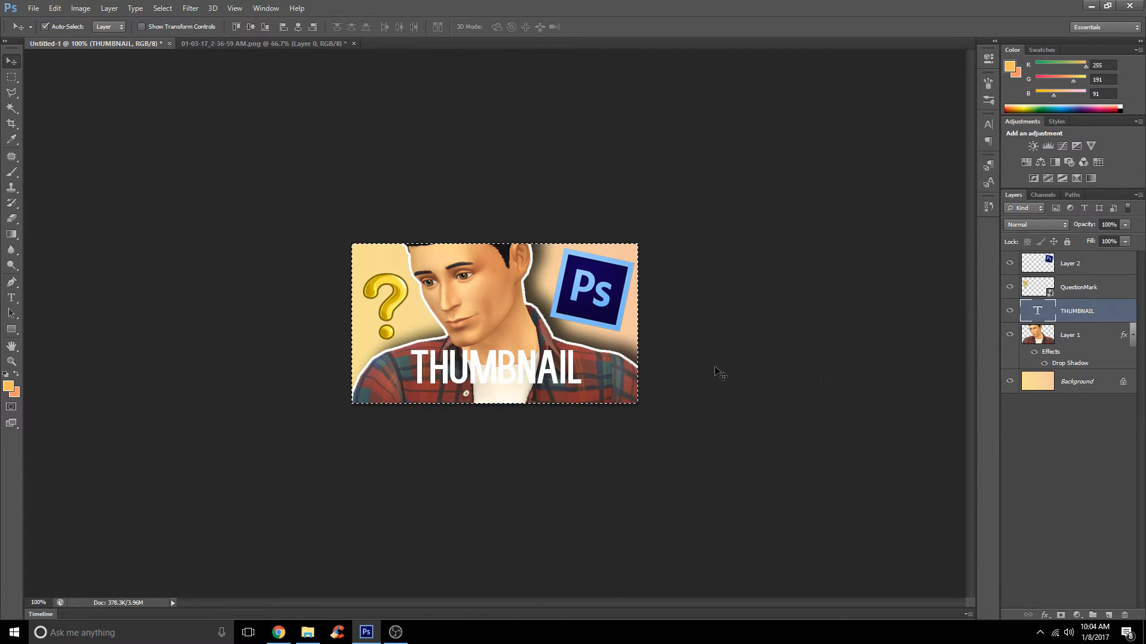
{"action": "key", "text": "ctrl+d"}
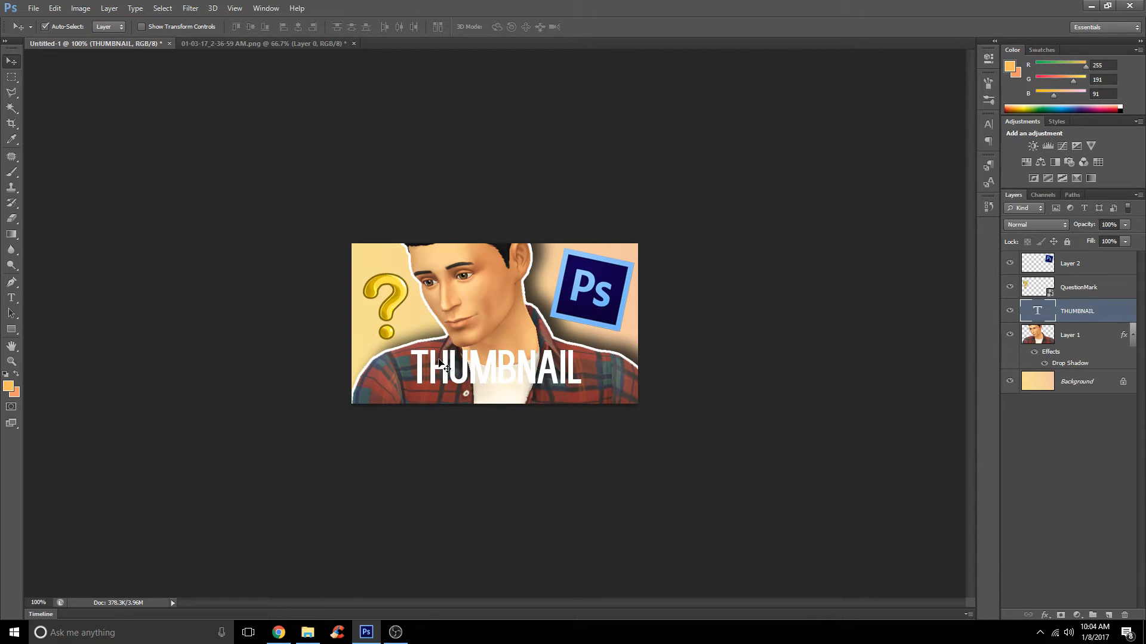
- Scale the THUMBNAIL text down to about 88% and keep it near the middle of the character's chest
{"action": "key", "text": "ctrl+t"}
{"action": "left_click_drag", "start_coordinate": [580, 386], "coordinate": [564, 368]}
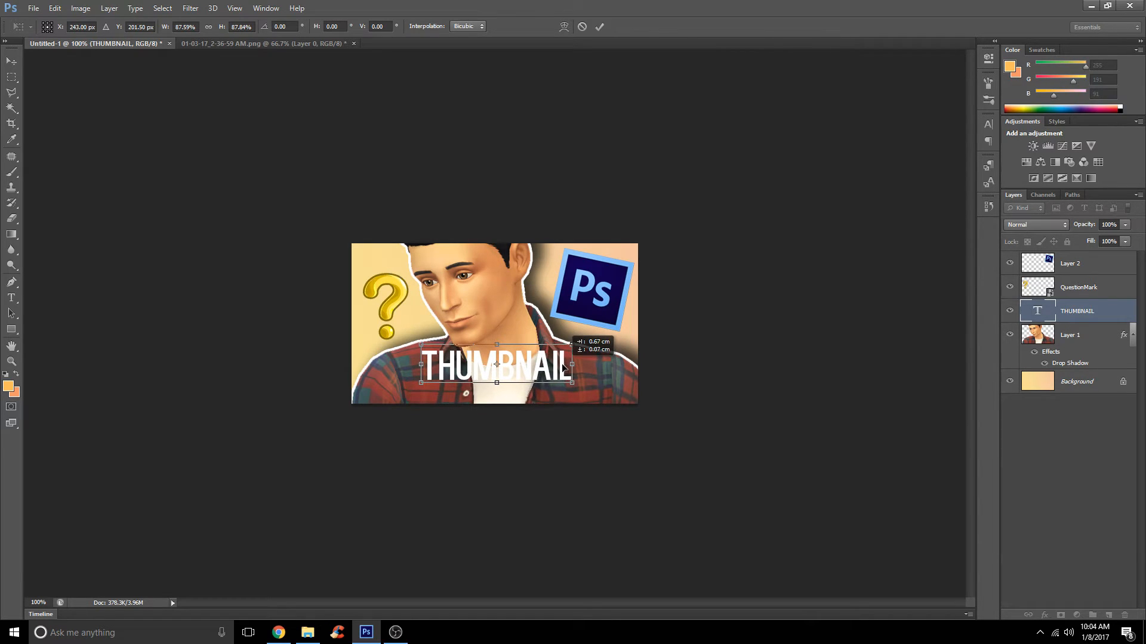
{"action": "left_click", "coordinate": [599, 27]}
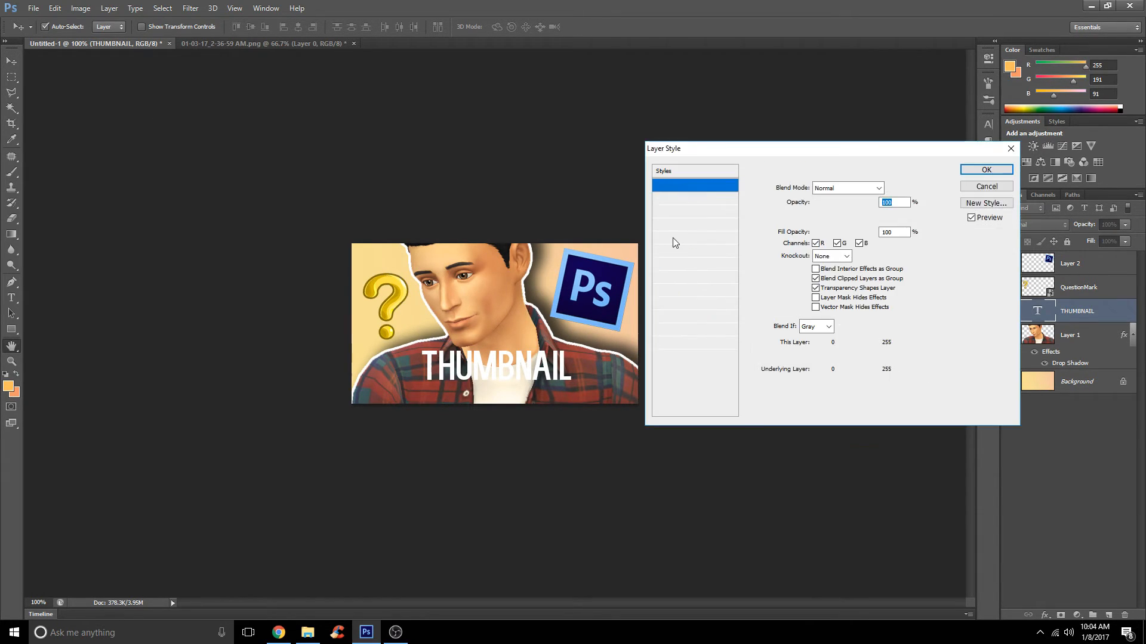
- Add a 3 px black outside stroke to the THUMBNAIL text
{"action": "left_click", "coordinate": [704, 242]}
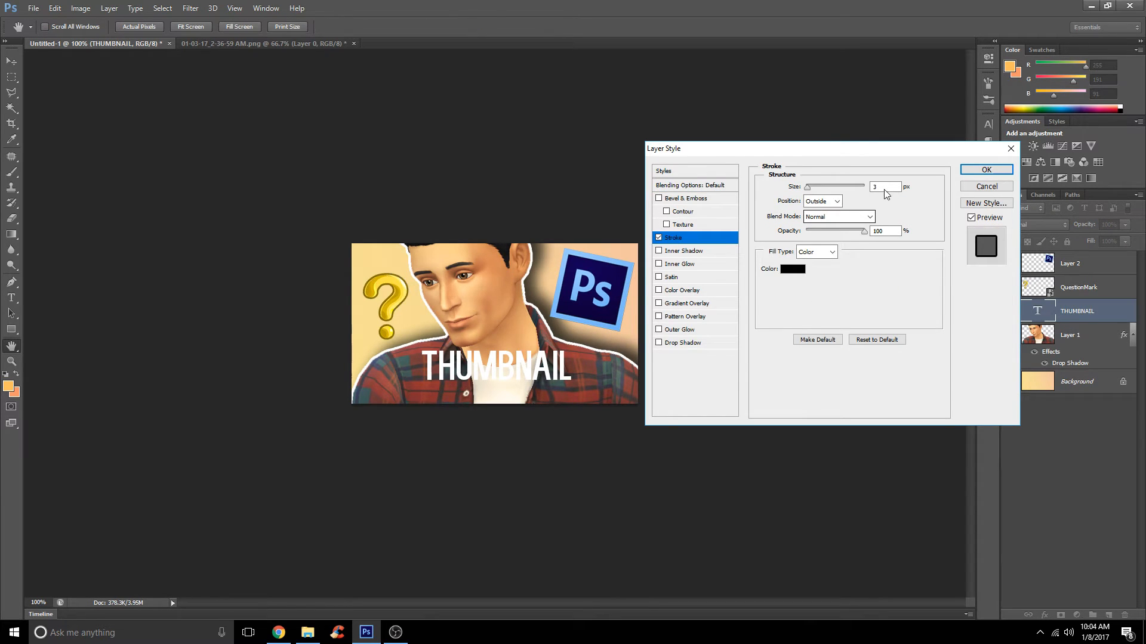
{"action": "left_click", "coordinate": [885, 187]}
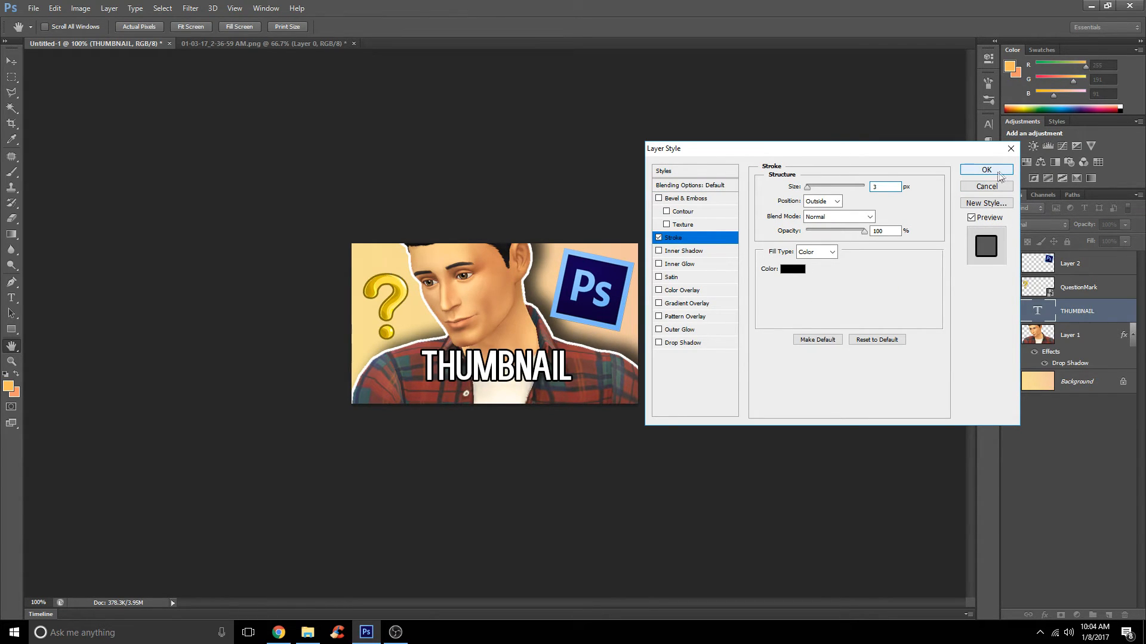
{"action": "left_click", "coordinate": [988, 172]}
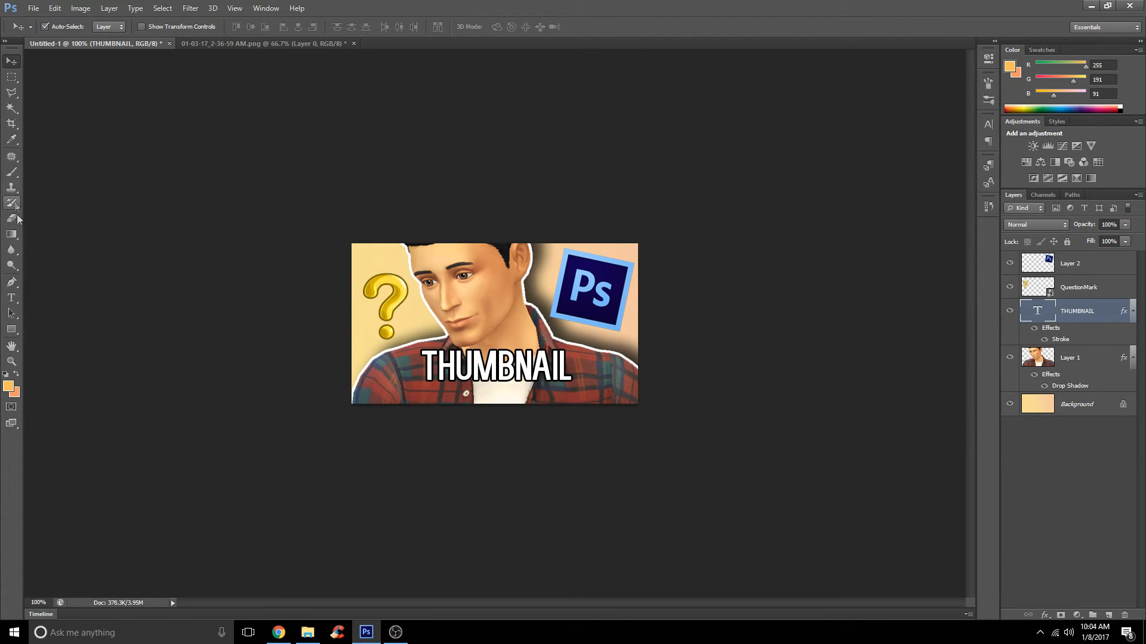
- Add a new text layer reading "tutorial" over the shirt and set its font to Sunset Clouds Personal Use
{"action": "left_click", "coordinate": [11, 298]}
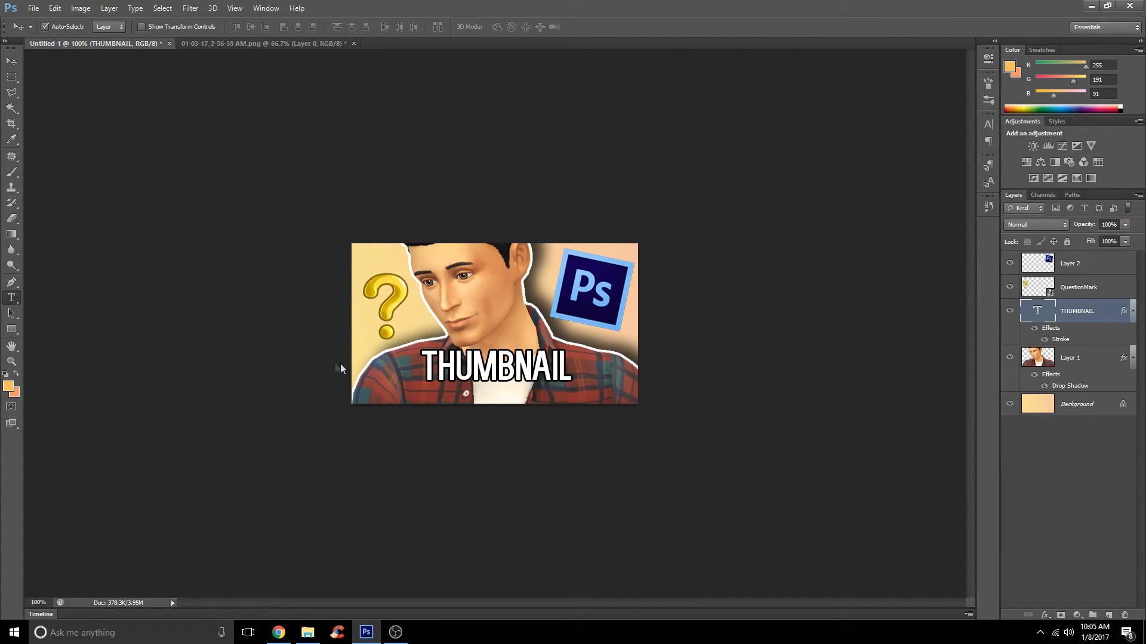
{"action": "left_click", "coordinate": [380, 382]}
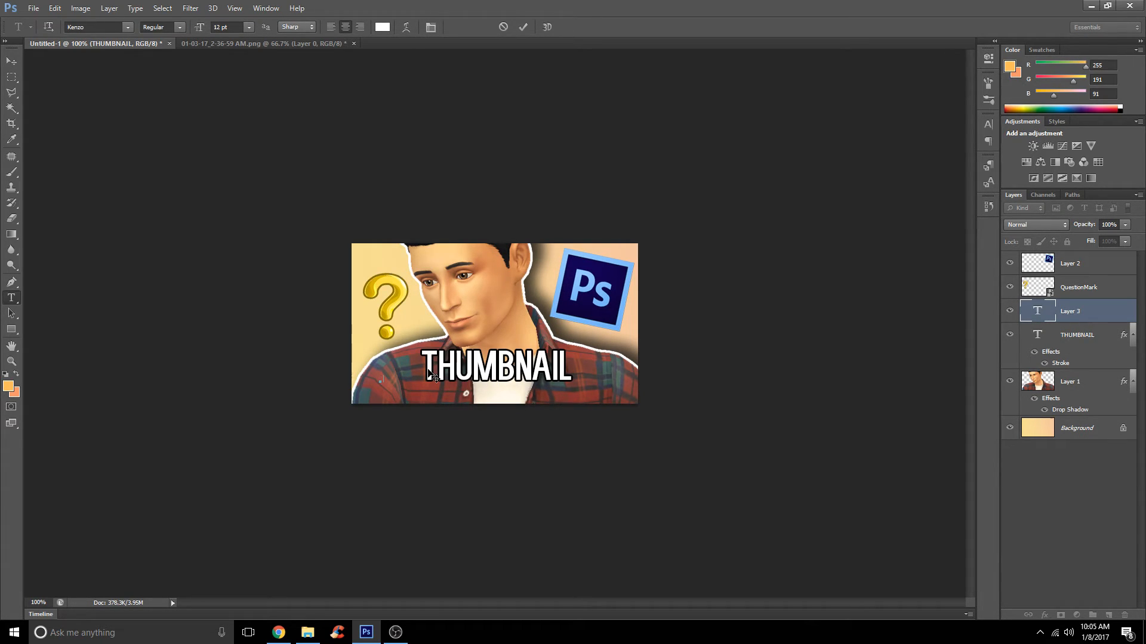
{"action": "key", "text": "ctrl+a"}
{"action": "left_click", "coordinate": [127, 27]}
{"action": "left_click_drag", "start_coordinate": [264, 240], "coordinate": [254, 364]}
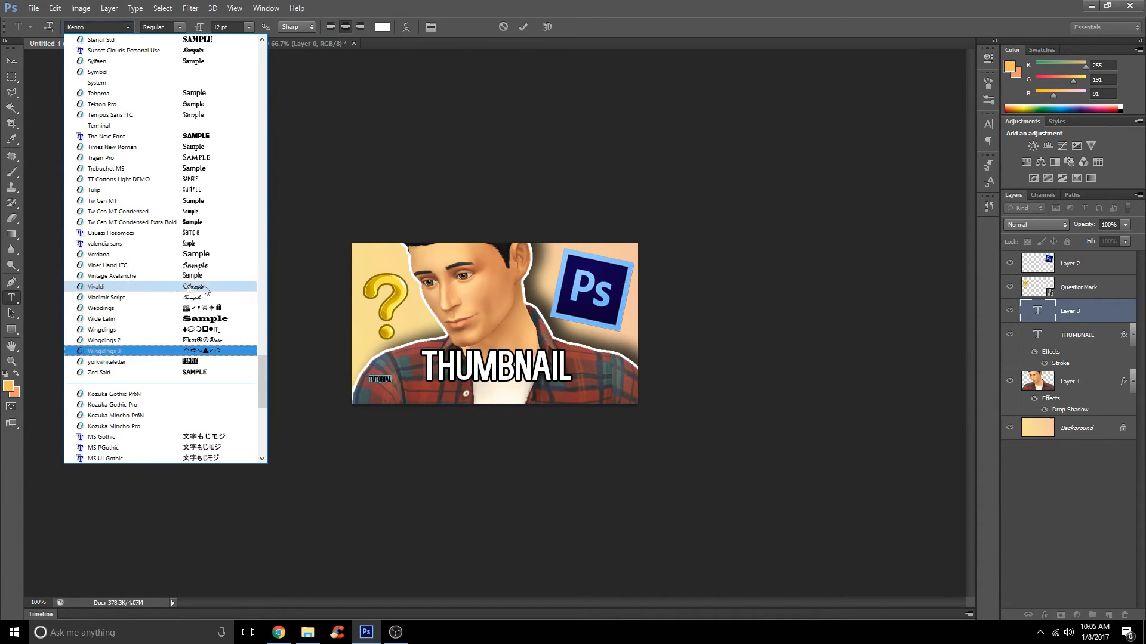
{"action": "scroll", "coordinate": [179, 251], "scroll_direction": "up", "scroll_amount": 3}
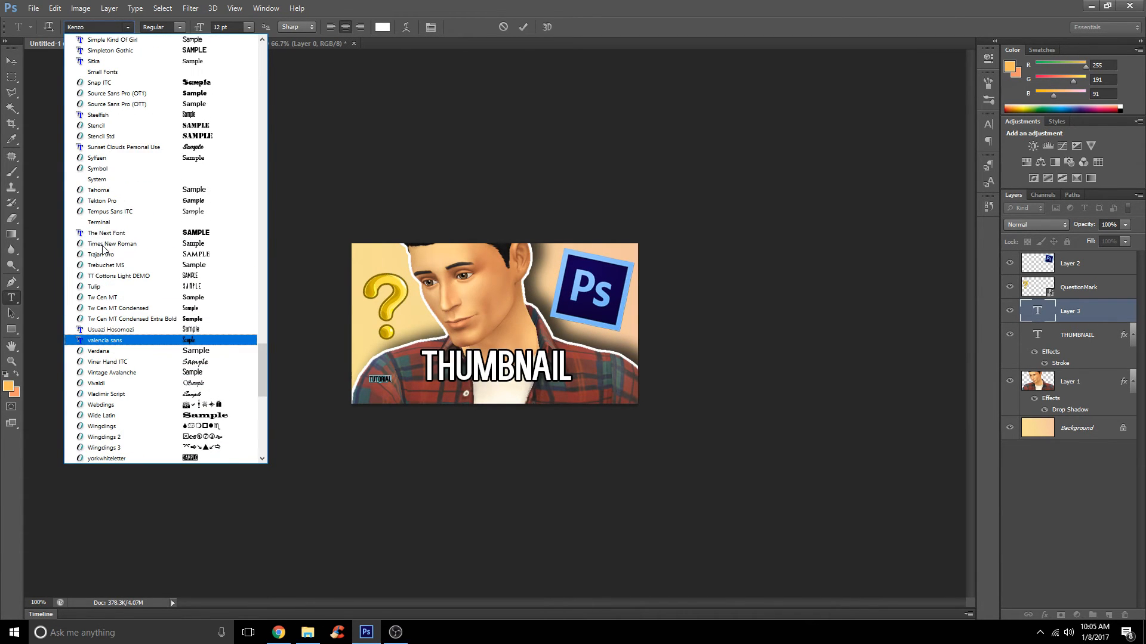
{"action": "left_click", "coordinate": [167, 151]}
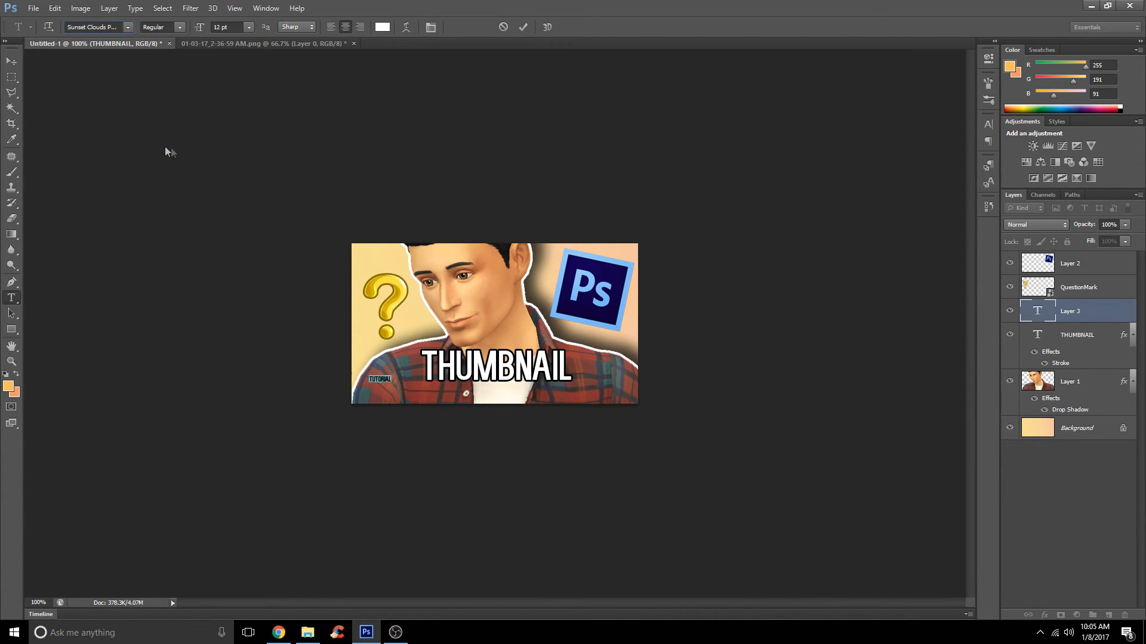
{"action": "left_click", "coordinate": [11, 62]}
- Move the "tutorial" text directly beneath THUMBNAIL and enlarge it to about 505%
{"action": "left_click_drag", "start_coordinate": [373, 380], "coordinate": [540, 386]}
{"action": "key", "text": "ctrl+t"}
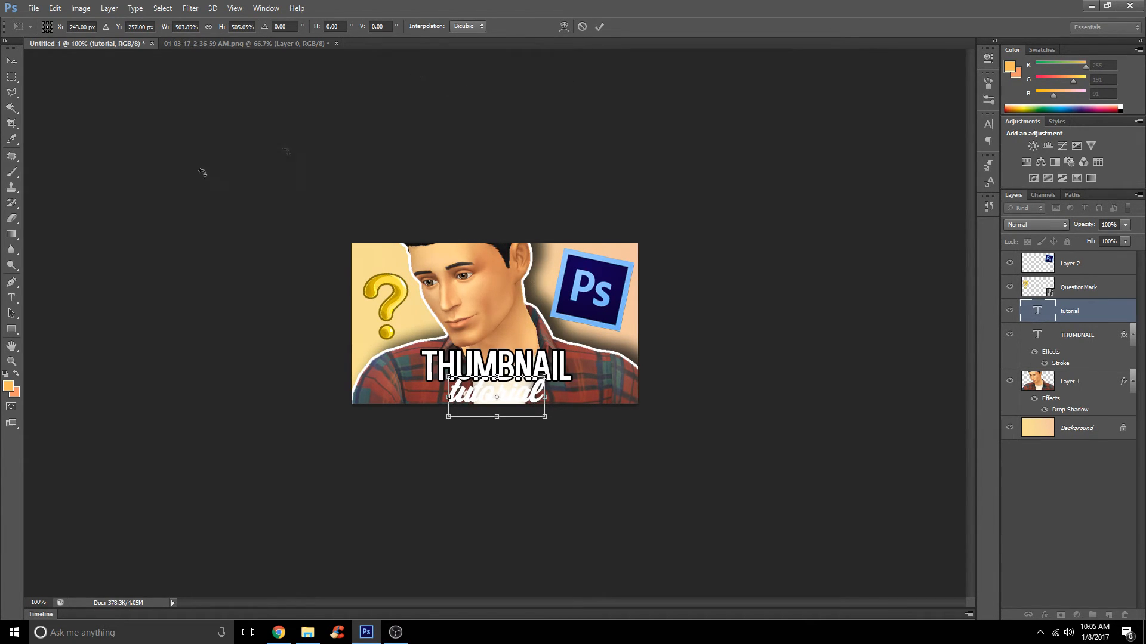
{"action": "left_click", "coordinate": [599, 26]}
- Change the color of the "tutorial" text to black
{"action": "left_click", "coordinate": [11, 297]}
{"action": "left_click", "coordinate": [496, 395]}
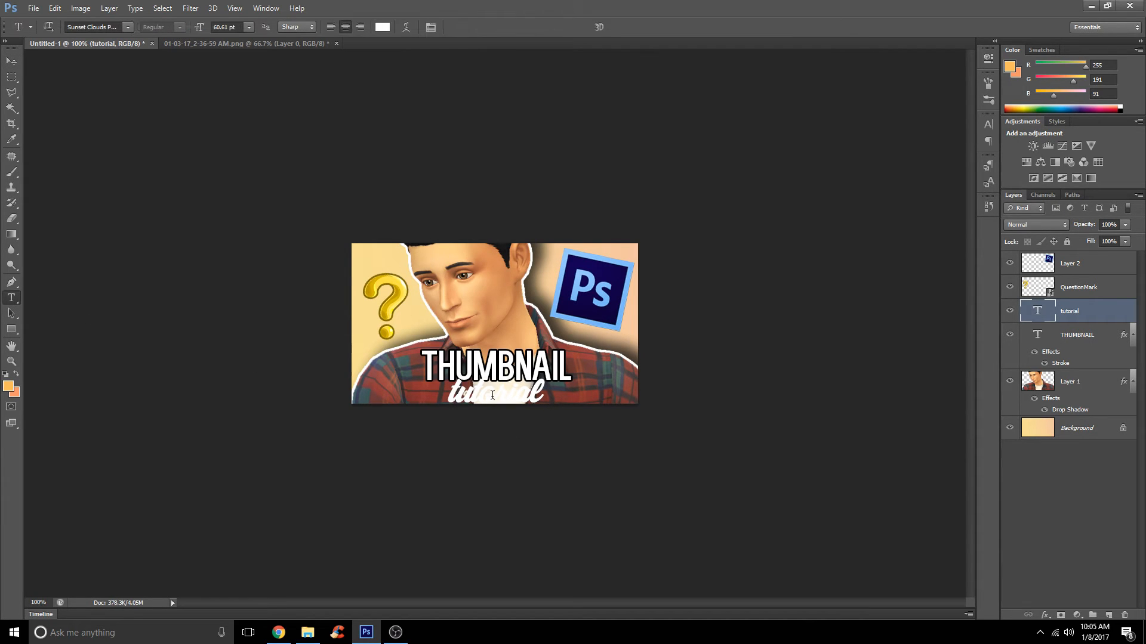
{"action": "key", "text": "ctrl+a"}
{"action": "left_click", "coordinate": [383, 27]}
{"action": "left_click", "coordinate": [419, 374]}
{"action": "left_click", "coordinate": [792, 74]}
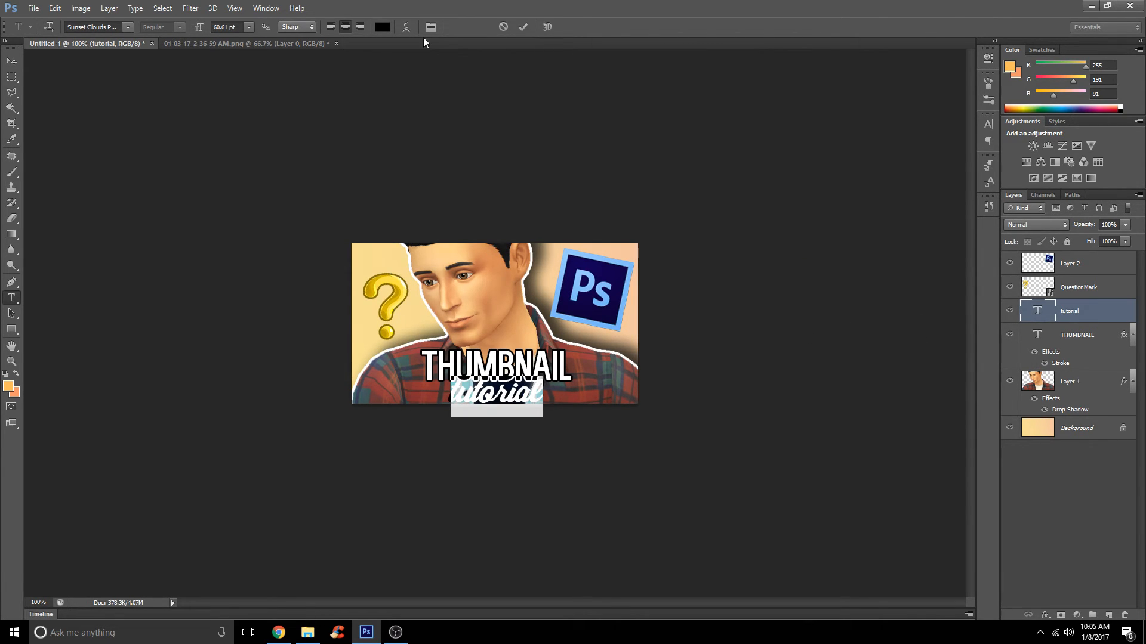
{"action": "left_click", "coordinate": [3, 78]}
{"action": "left_click", "coordinate": [9, 61]}
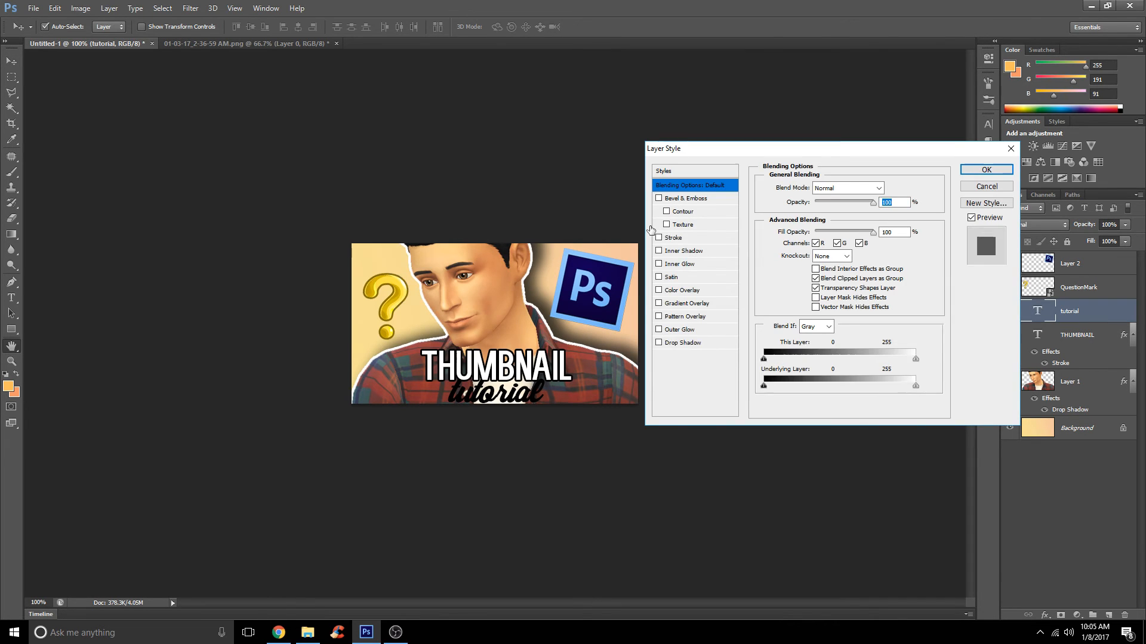
- Add a 3 px white (ffffff) outside stroke to the "tutorial" text and nudge the text slightly left
{"action": "left_click", "coordinate": [674, 238]}
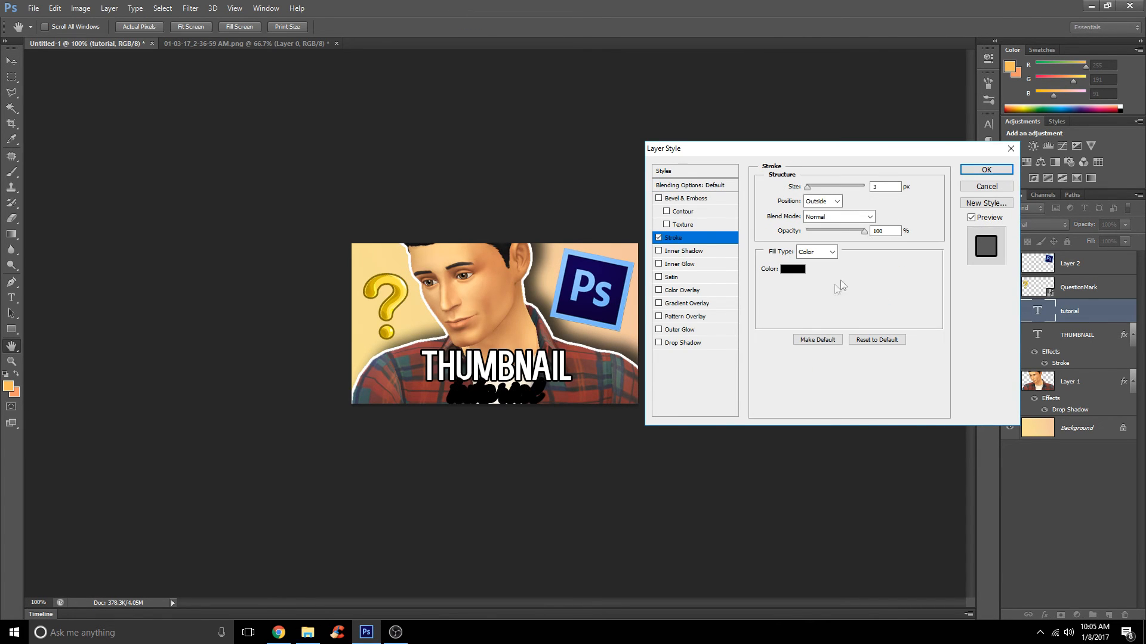
{"action": "left_click", "coordinate": [797, 269]}
{"action": "left_click", "coordinate": [497, 80]}
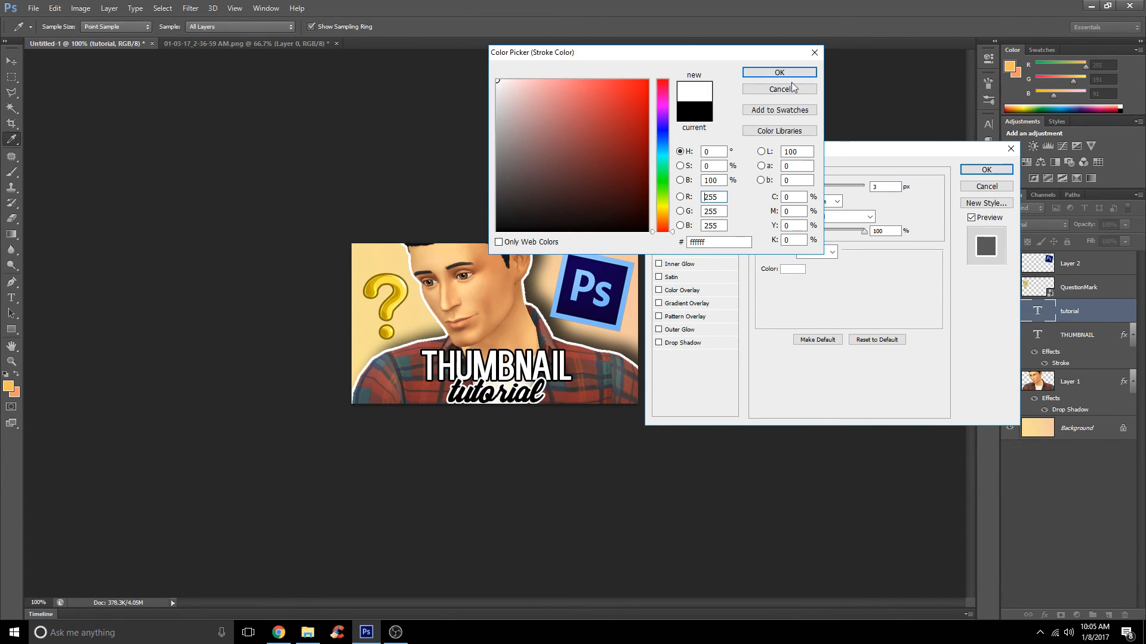
{"action": "left_click", "coordinate": [787, 74]}
{"action": "left_click", "coordinate": [986, 169]}
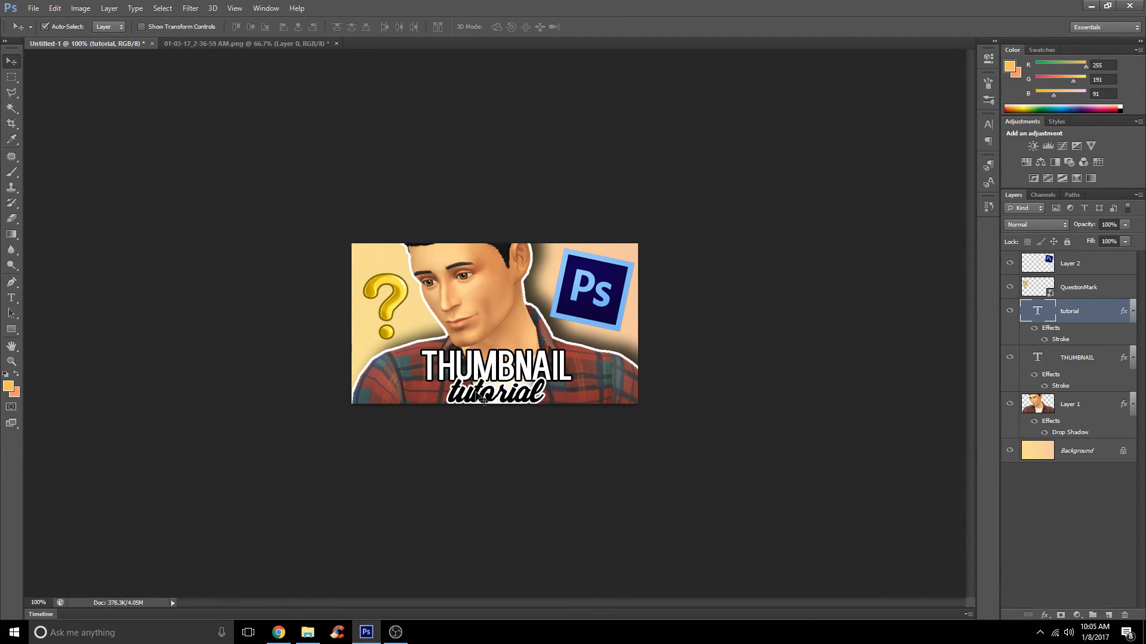
{"action": "left_click_drag", "start_coordinate": [482, 399], "coordinate": [479, 400]}
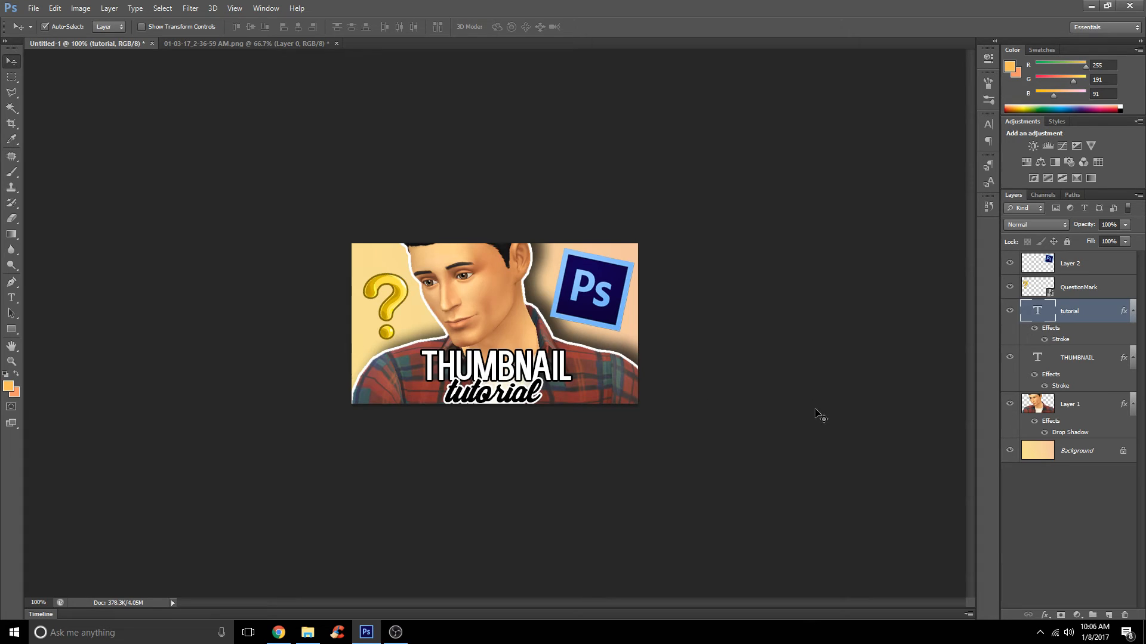
- Select the whole canvas and align the THUMBNAIL text layer to its horizontal center
{"action": "left_click", "coordinate": [1111, 364]}
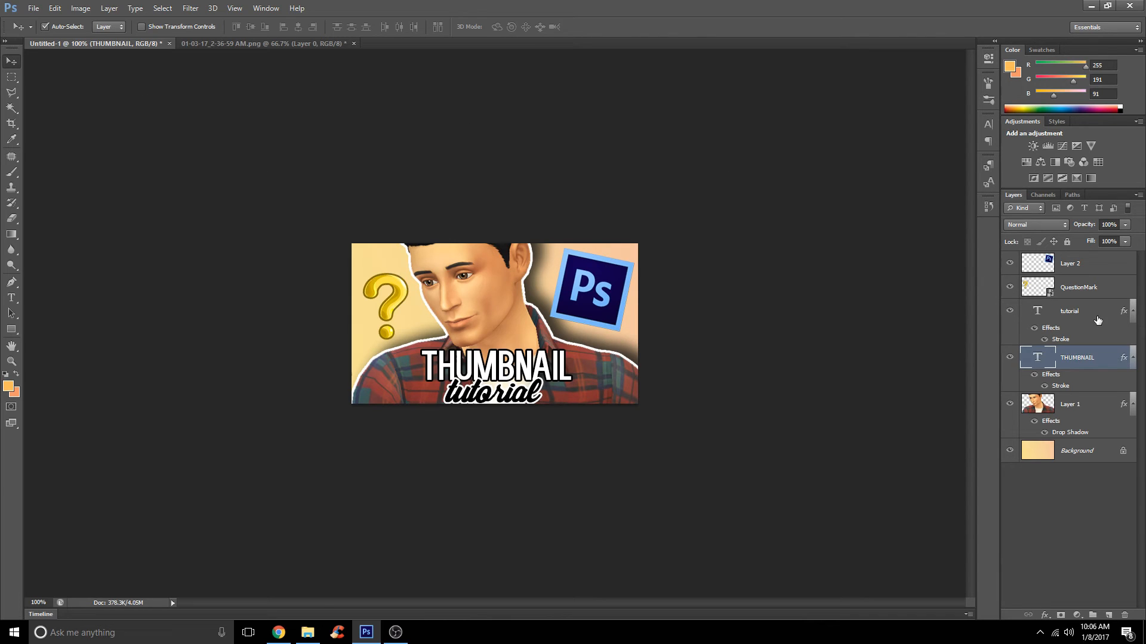
{"action": "left_click", "coordinate": [1098, 320]}
{"action": "left_click", "coordinate": [1086, 366]}
{"action": "key", "text": "ctrl+a"}
{"action": "left_click", "coordinate": [105, 9]}
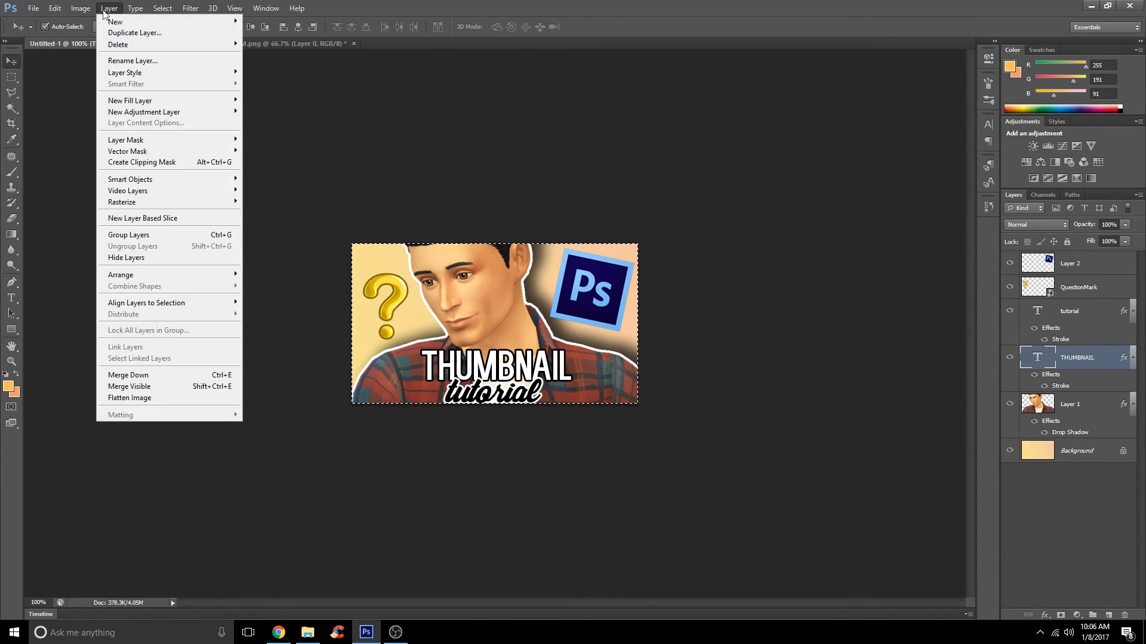
{"action": "mouse_move", "coordinate": [234, 306]}
{"action": "left_click", "coordinate": [297, 351]}
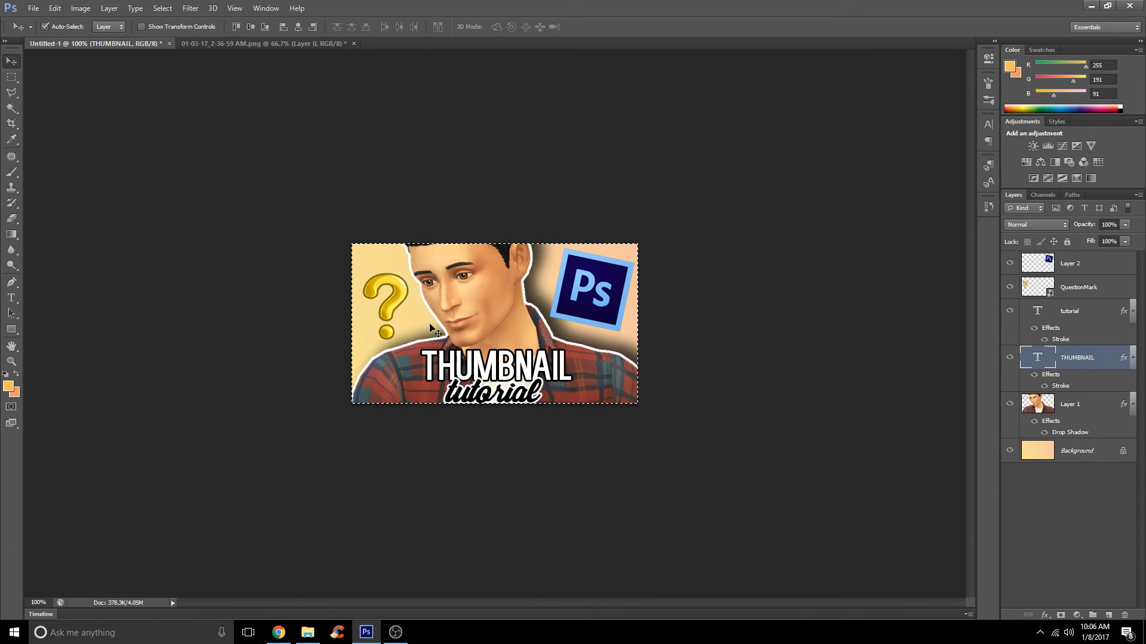
- Align the "tutorial" text layer to the horizontal center of the canvas selection and deselect
{"action": "left_click", "coordinate": [1103, 316]}
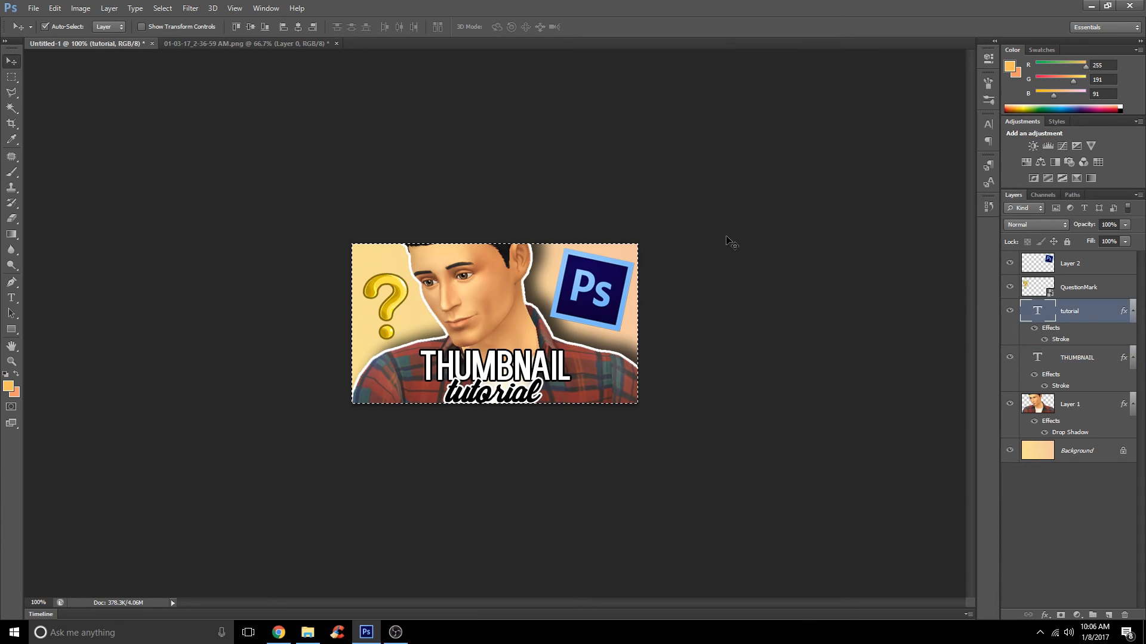
{"action": "left_click", "coordinate": [81, 9]}
{"action": "mouse_move", "coordinate": [109, 8]}
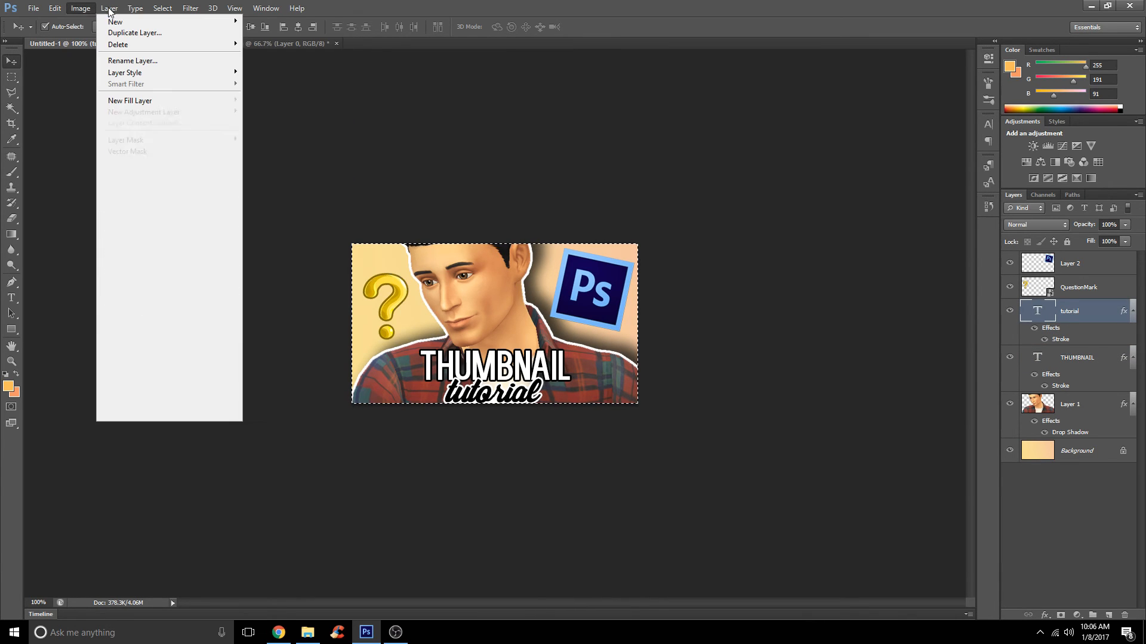
{"action": "mouse_move", "coordinate": [191, 308]}
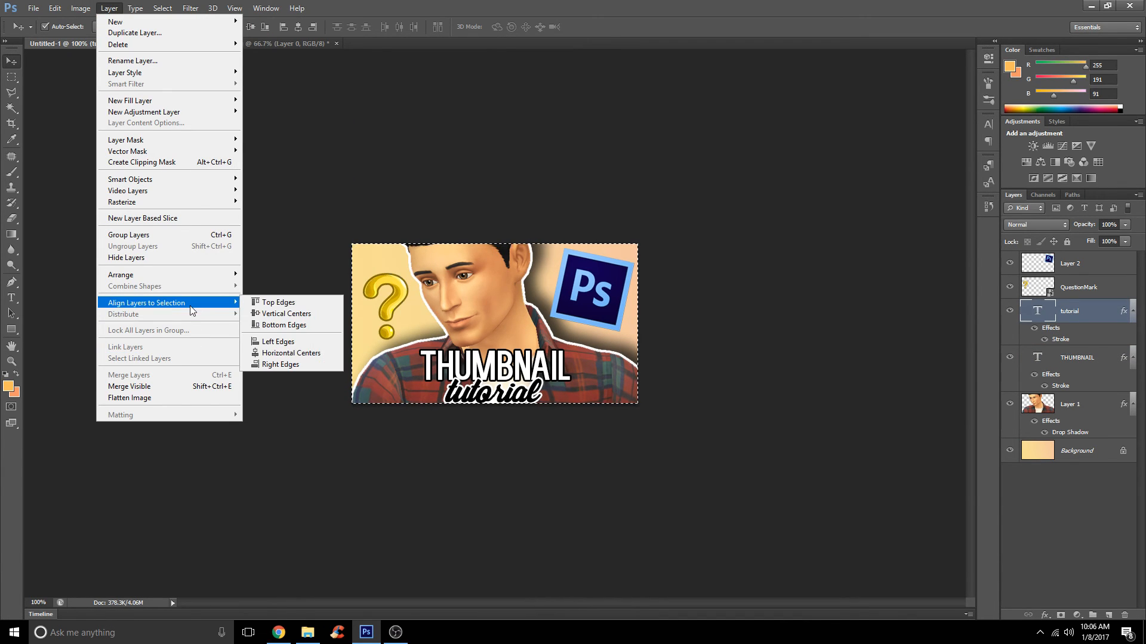
{"action": "left_click", "coordinate": [291, 353]}
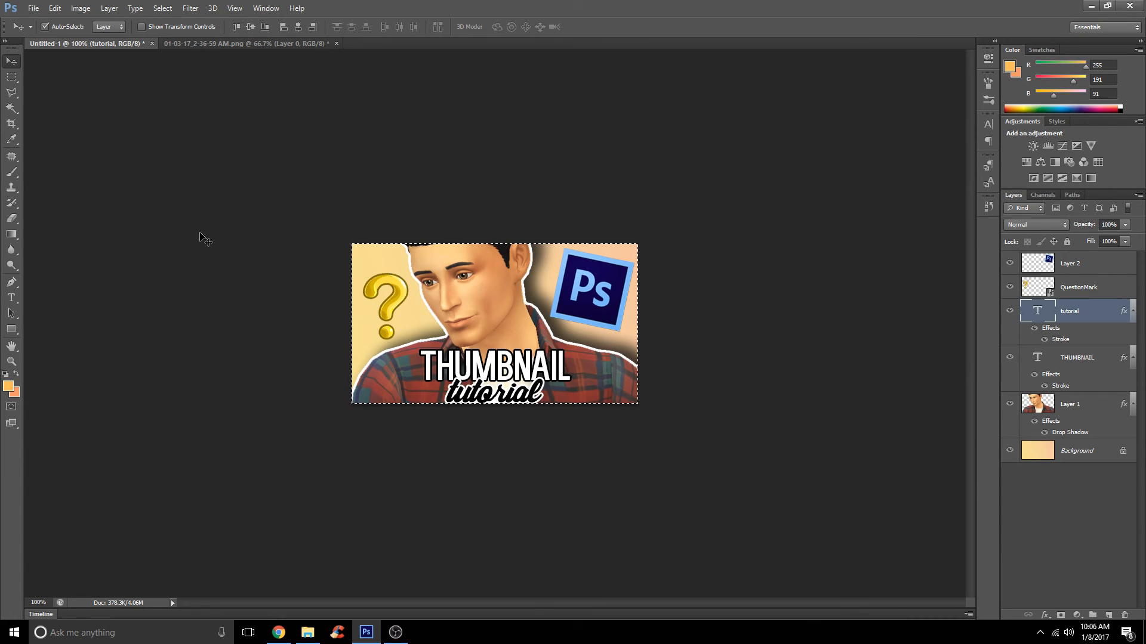
{"action": "key", "text": "ctrl+d"}
- Scale the Ps icon on Layer 2 down to about 94% with Free Transform
{"action": "left_click", "coordinate": [11, 77]}
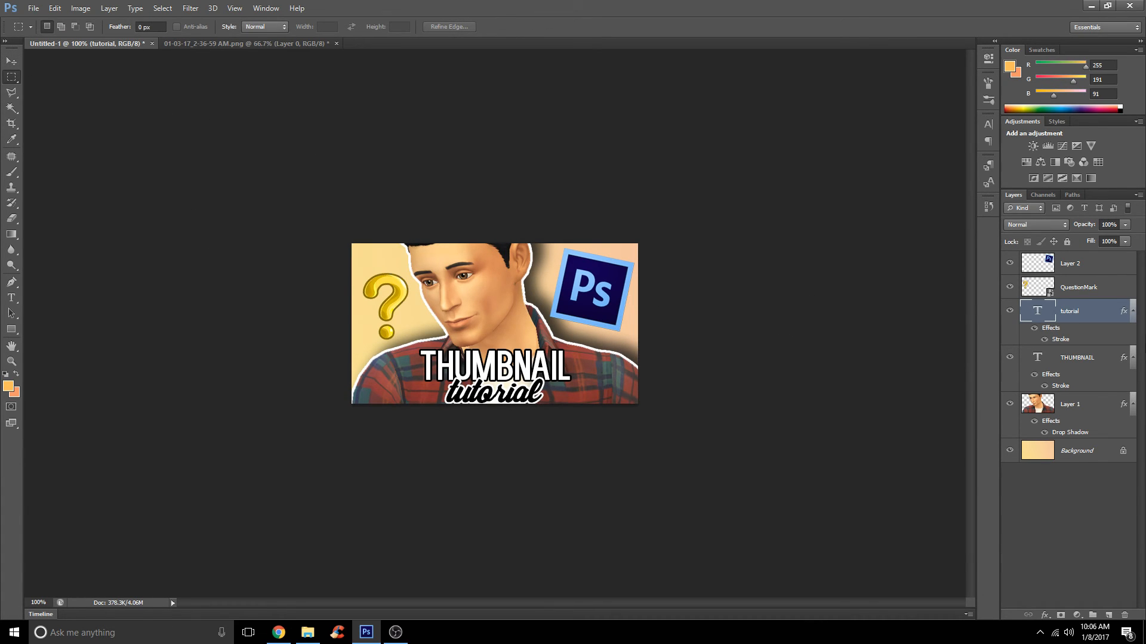
{"action": "left_click", "coordinate": [1092, 272]}
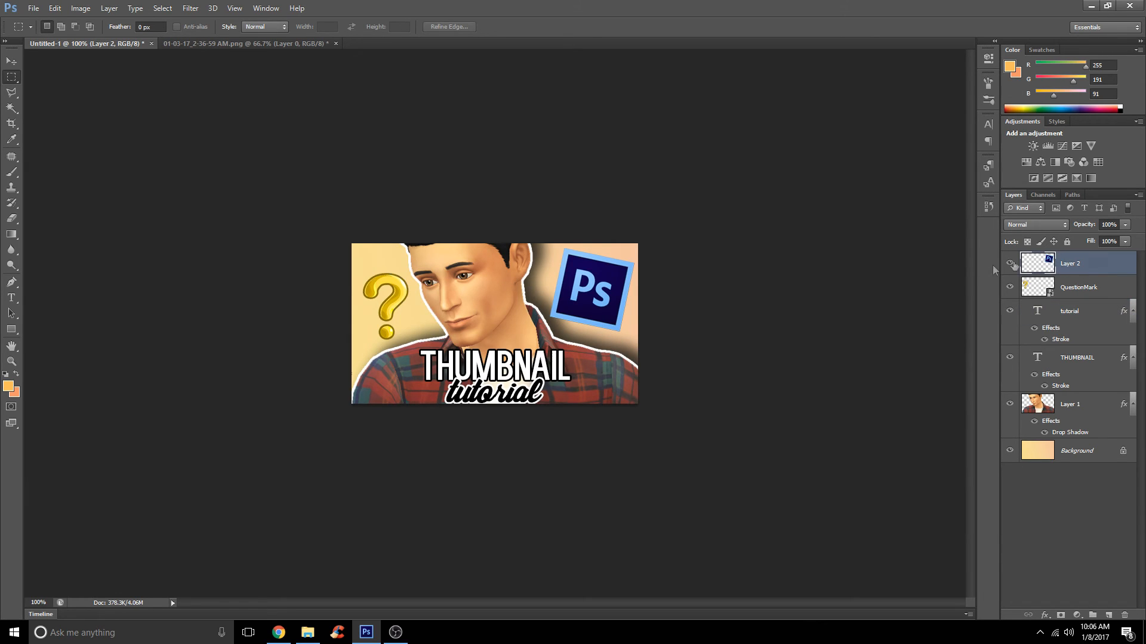
{"action": "key", "text": "ctrl+t"}
{"action": "left_click_drag", "start_coordinate": [544, 247], "coordinate": [591, 271]}
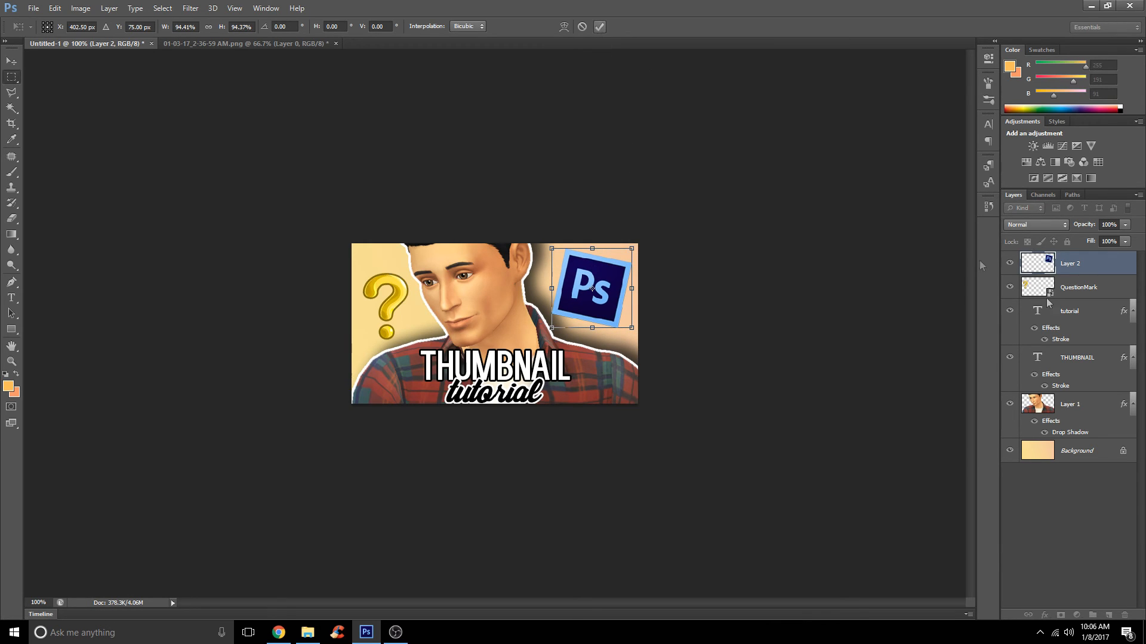
{"action": "key", "text": "Return"}
- Scale the question mark down to about 116% and move it slightly up beside the character
{"action": "left_click", "coordinate": [1078, 287]}
{"action": "key", "text": "ctrl+t"}
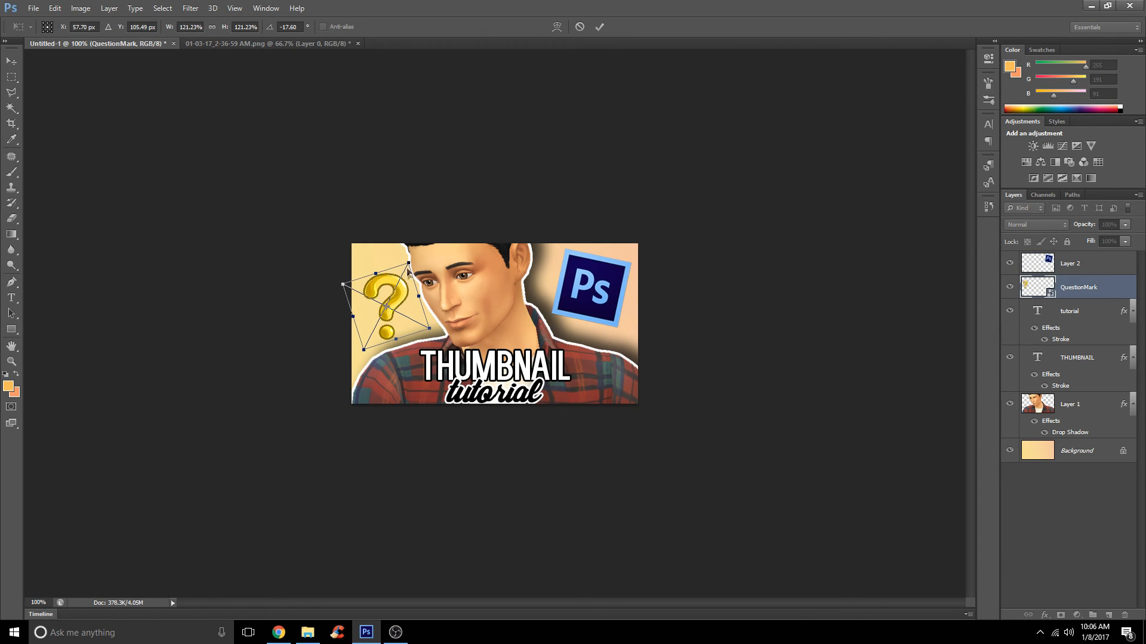
{"action": "left_click_drag", "start_coordinate": [407, 263], "coordinate": [394, 277]}
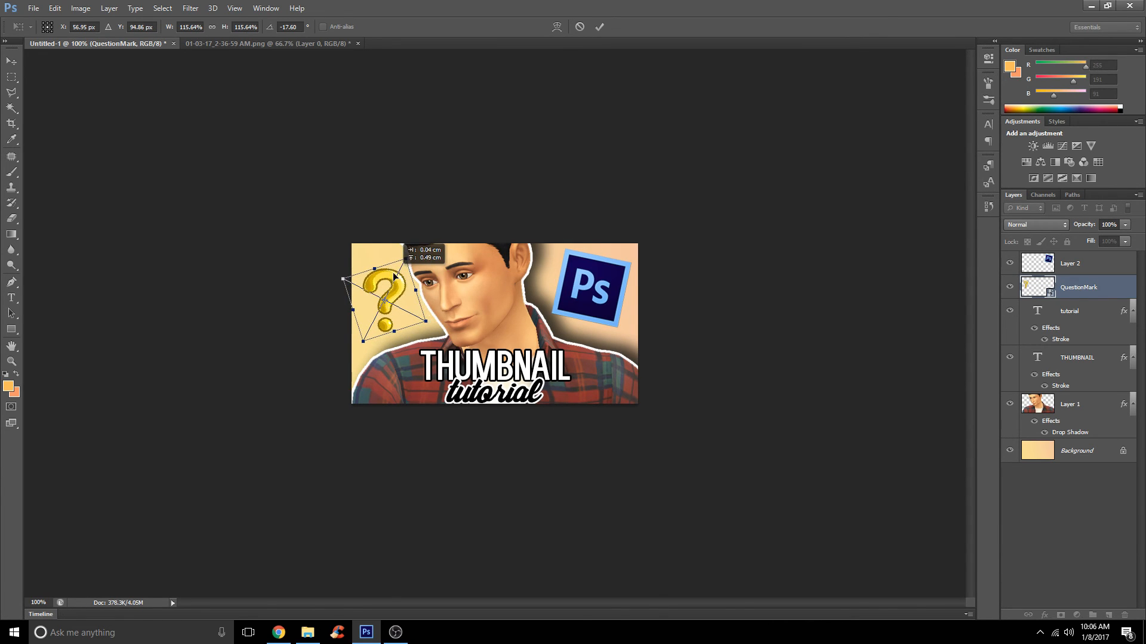
{"action": "left_click", "coordinate": [597, 26]}
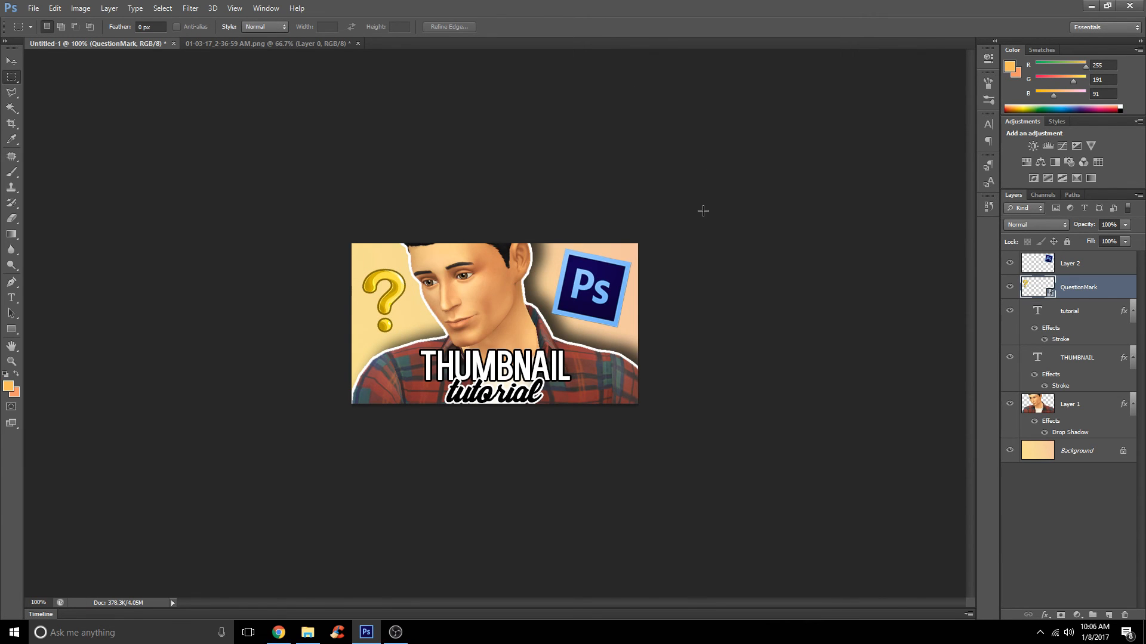
- Save a copy of the thumbnail to the Desktop as a PNG named thumbnailtutorial, with no interlacing
{"action": "left_click", "coordinate": [31, 9]}
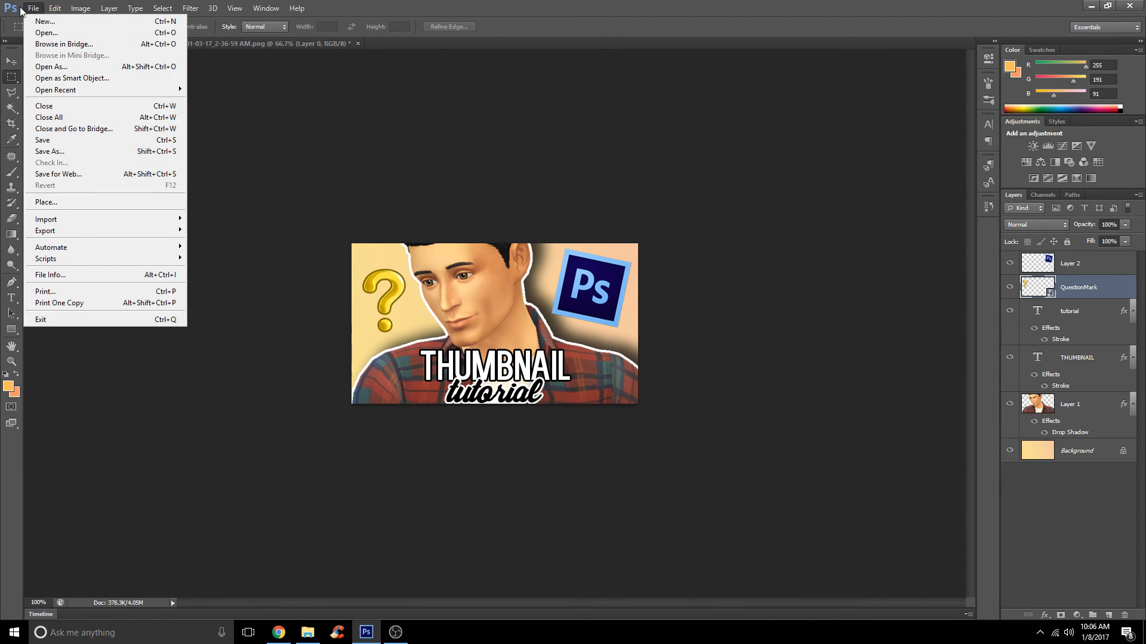
{"action": "left_click", "coordinate": [49, 151]}
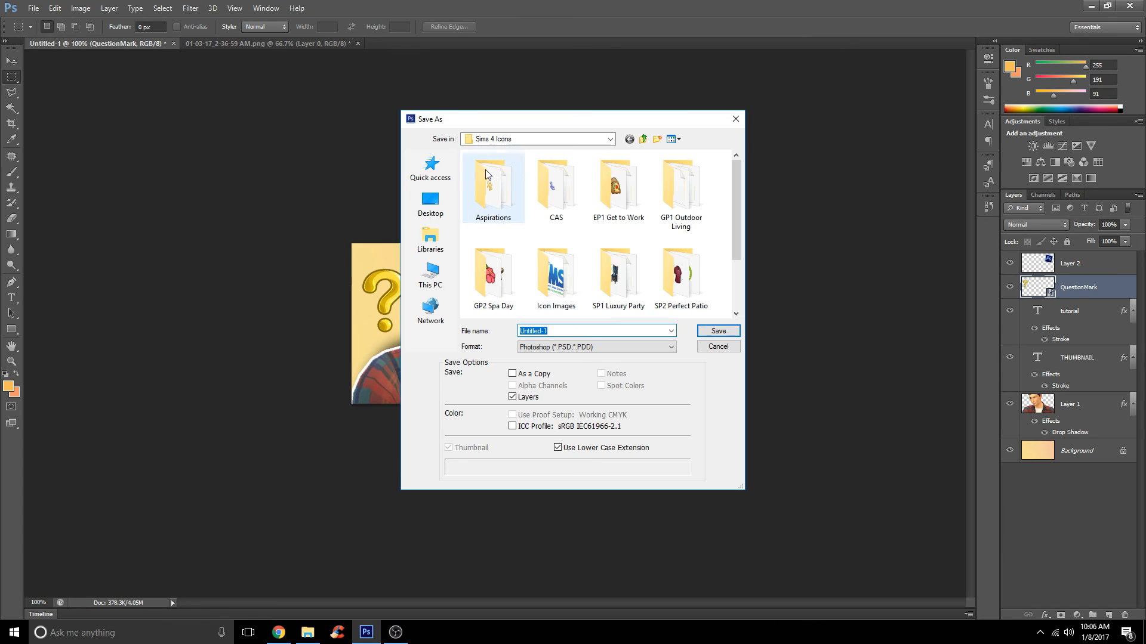
{"action": "left_click", "coordinate": [431, 203]}
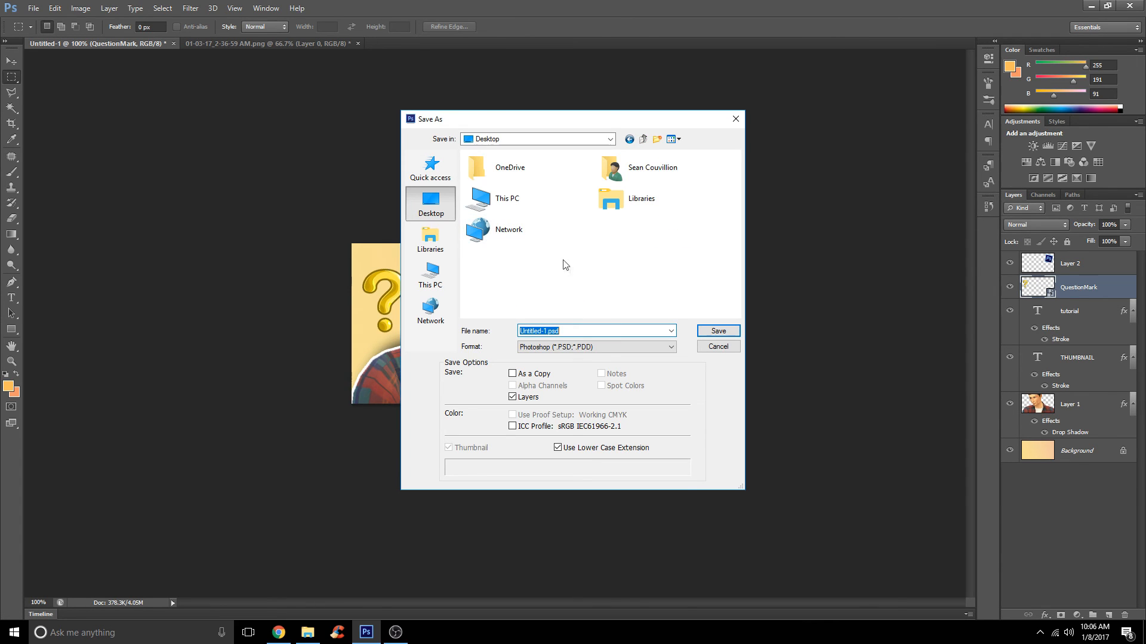
{"action": "left_click", "coordinate": [644, 347]}
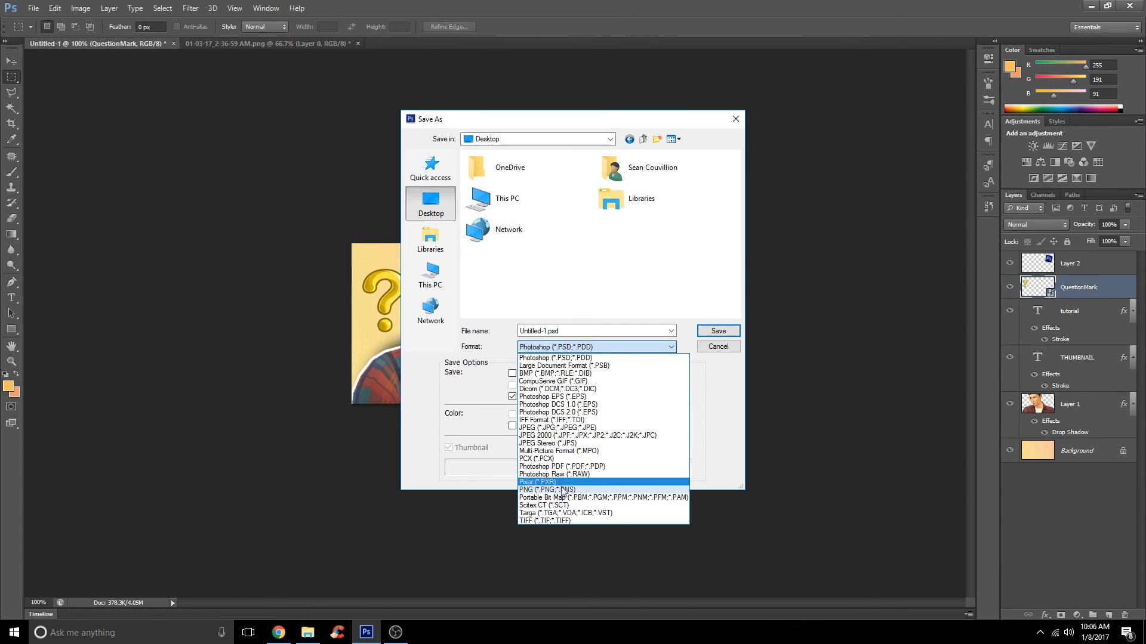
{"action": "left_click", "coordinate": [582, 486]}
{"action": "left_click", "coordinate": [584, 331]}
{"action": "type", "text": "thumbnailtu"}
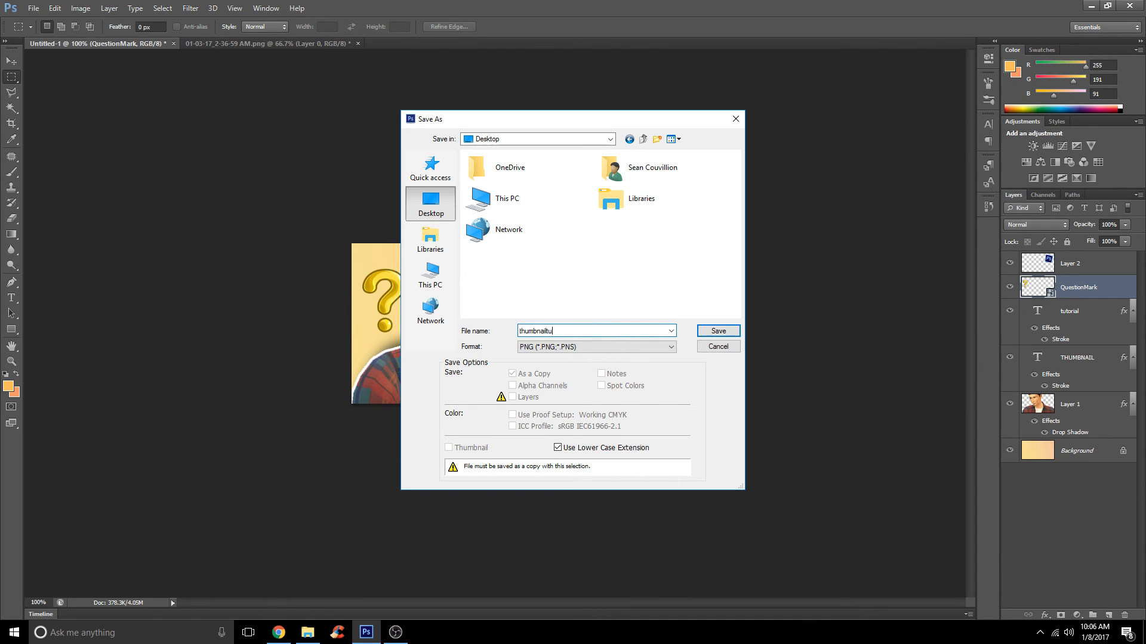
{"action": "type", "text": "torial"}
{"action": "key", "text": "Return"}
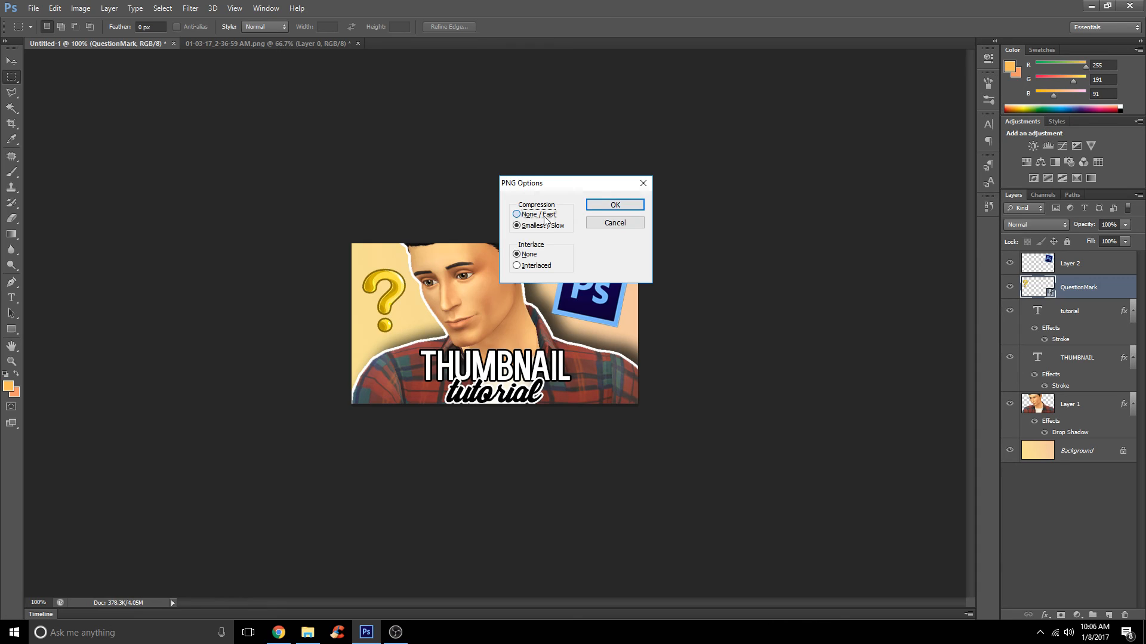
{"action": "left_click", "coordinate": [620, 205]}
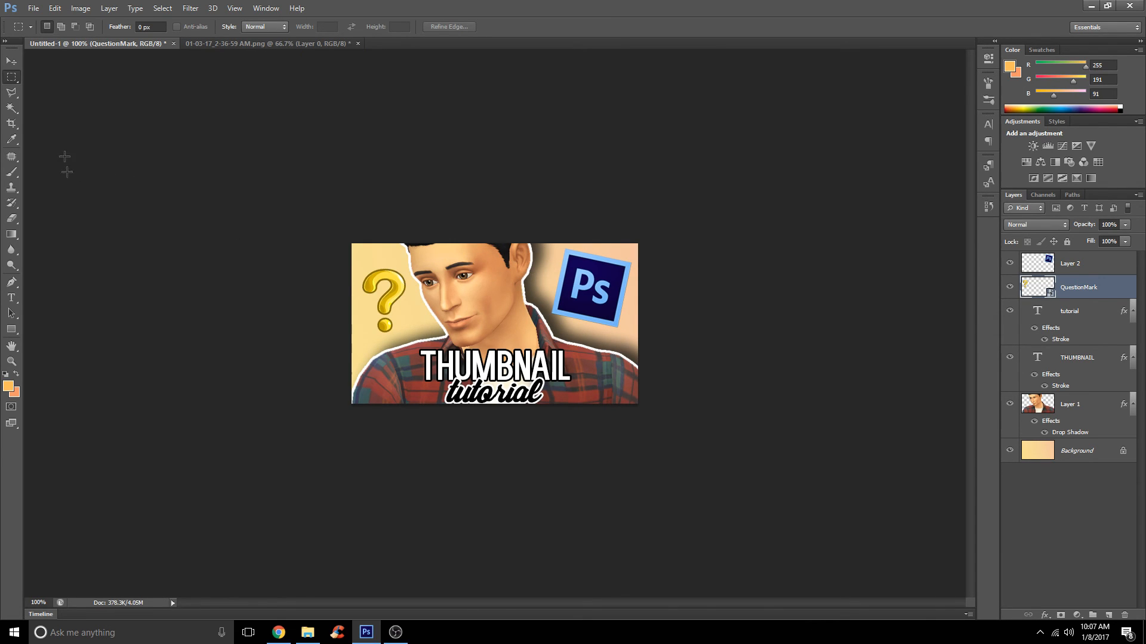
{"action": "left_click_drag", "start_coordinate": [254, 179], "coordinate": [728, 466]}
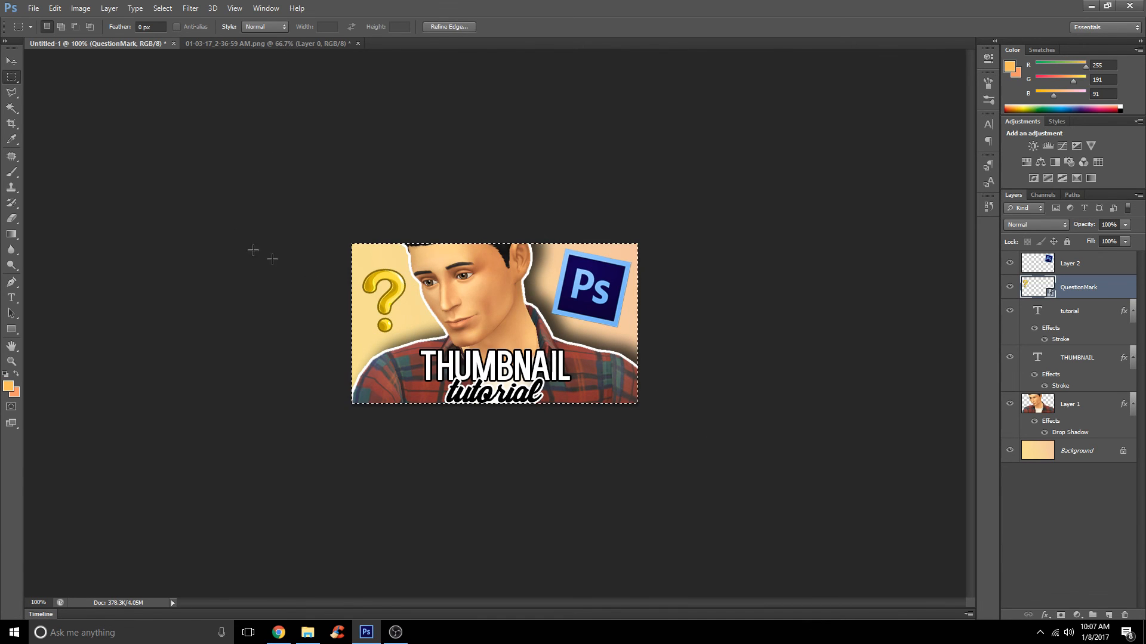
{"action": "left_click", "coordinate": [194, 218]}
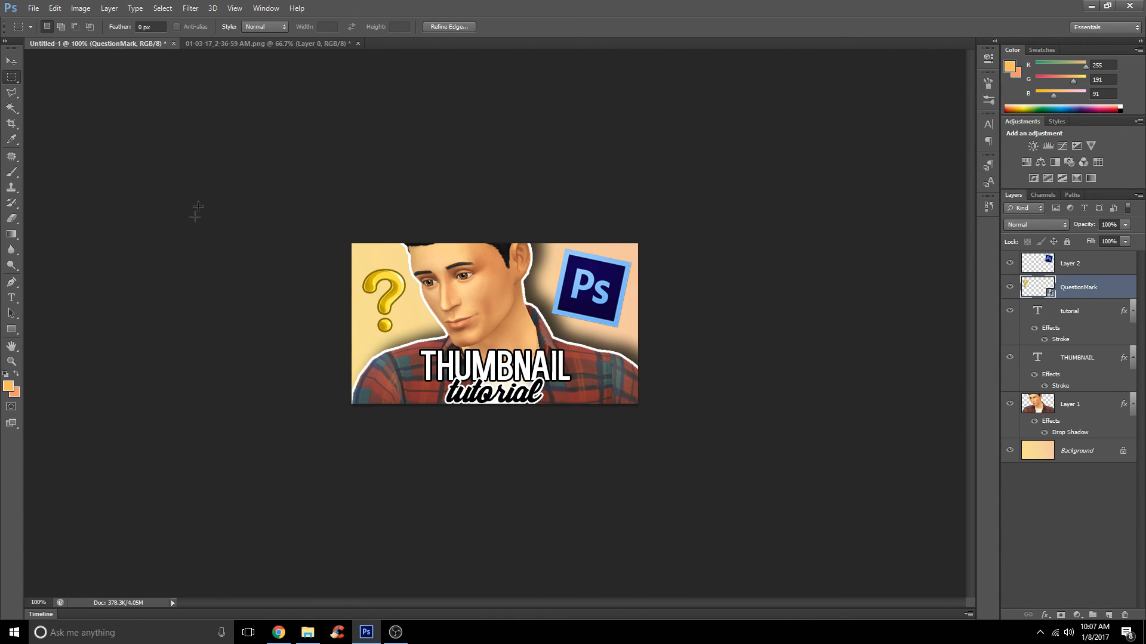